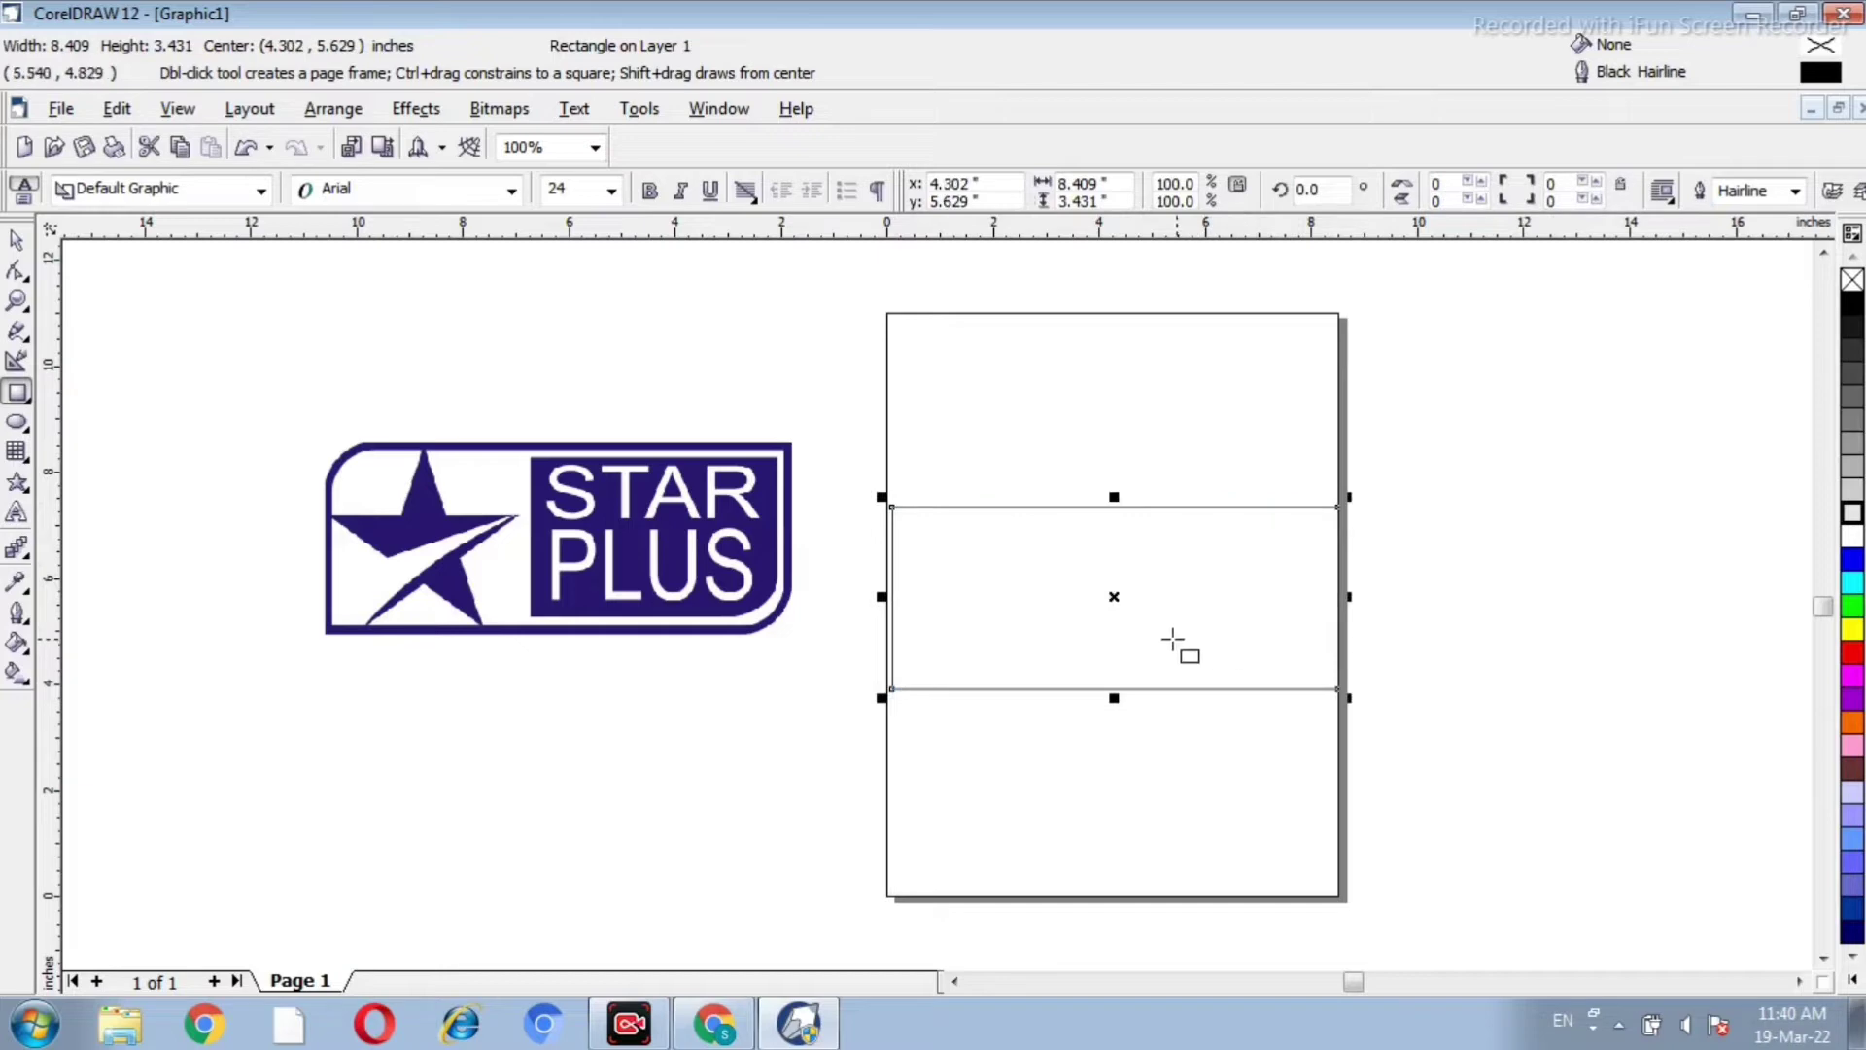
Step: Set the outline width of the rectangle across the middle of the page to 8 pt
{"action": "left_click", "coordinate": [16, 613]}
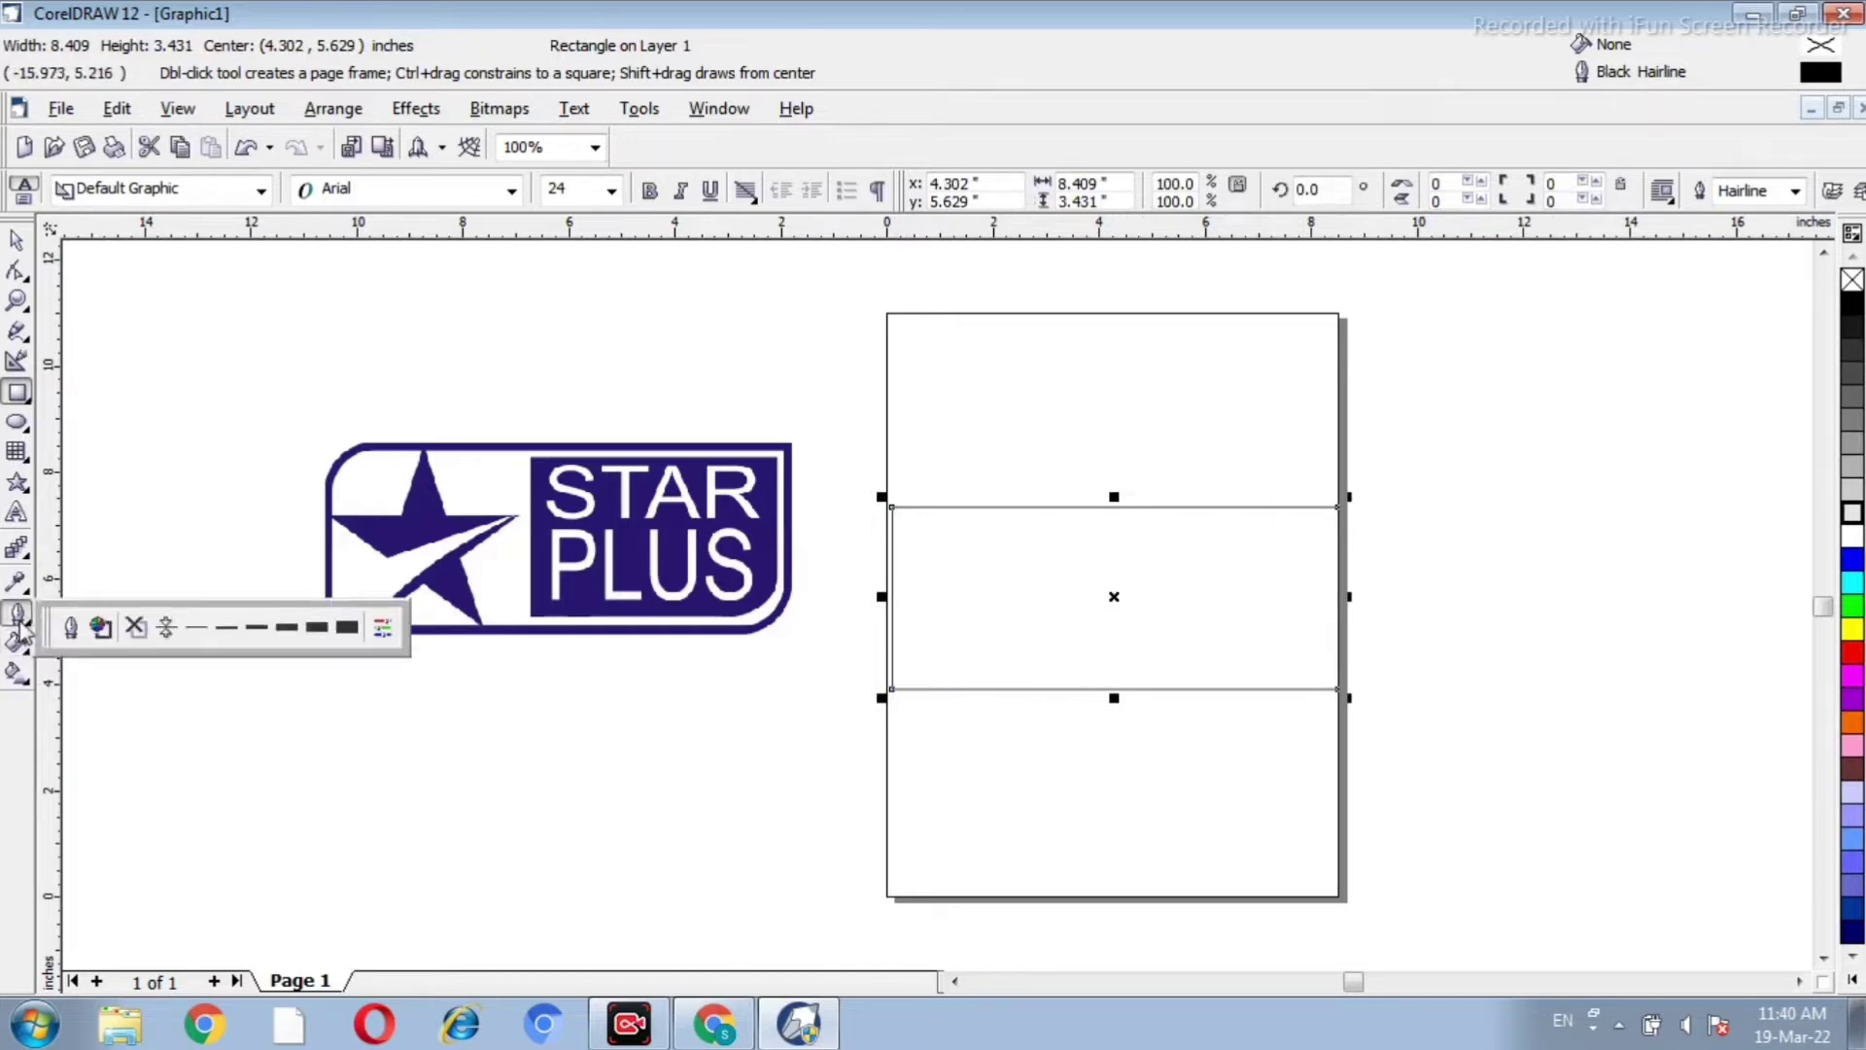
{"action": "left_click", "coordinate": [316, 629]}
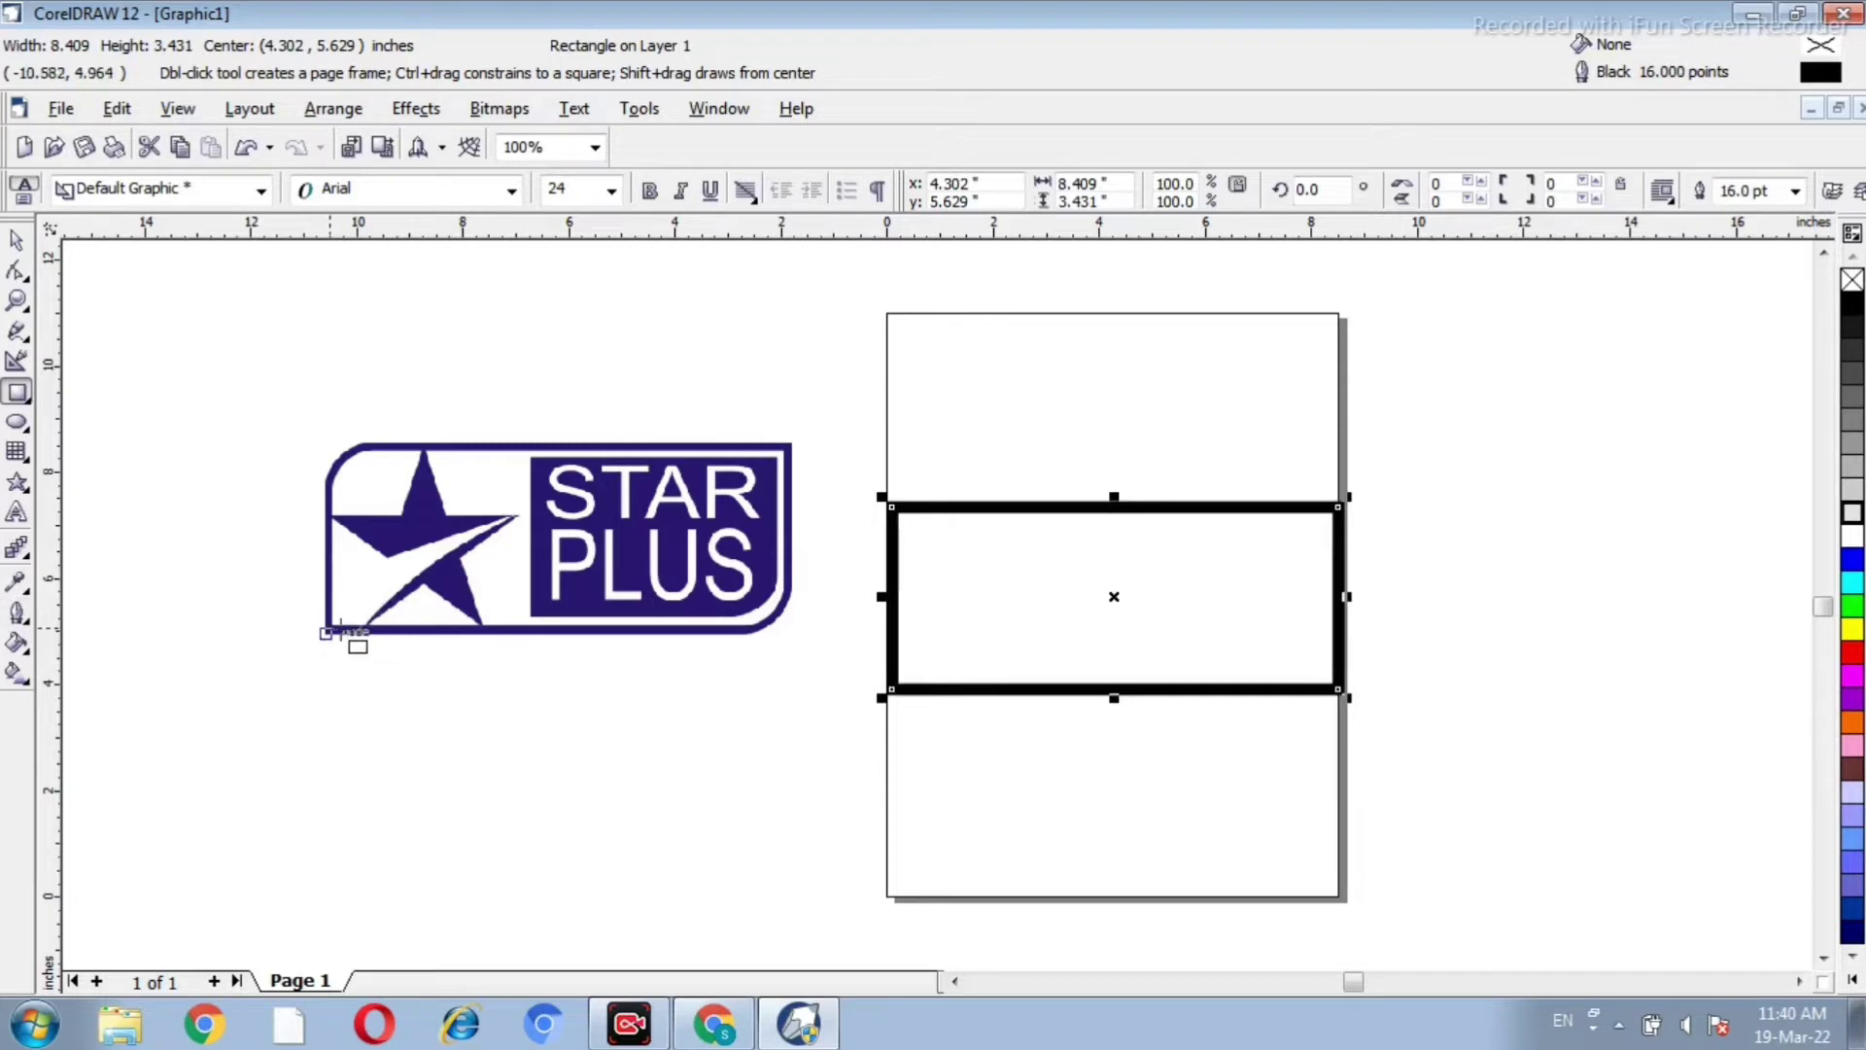
{"action": "left_click", "coordinate": [19, 612]}
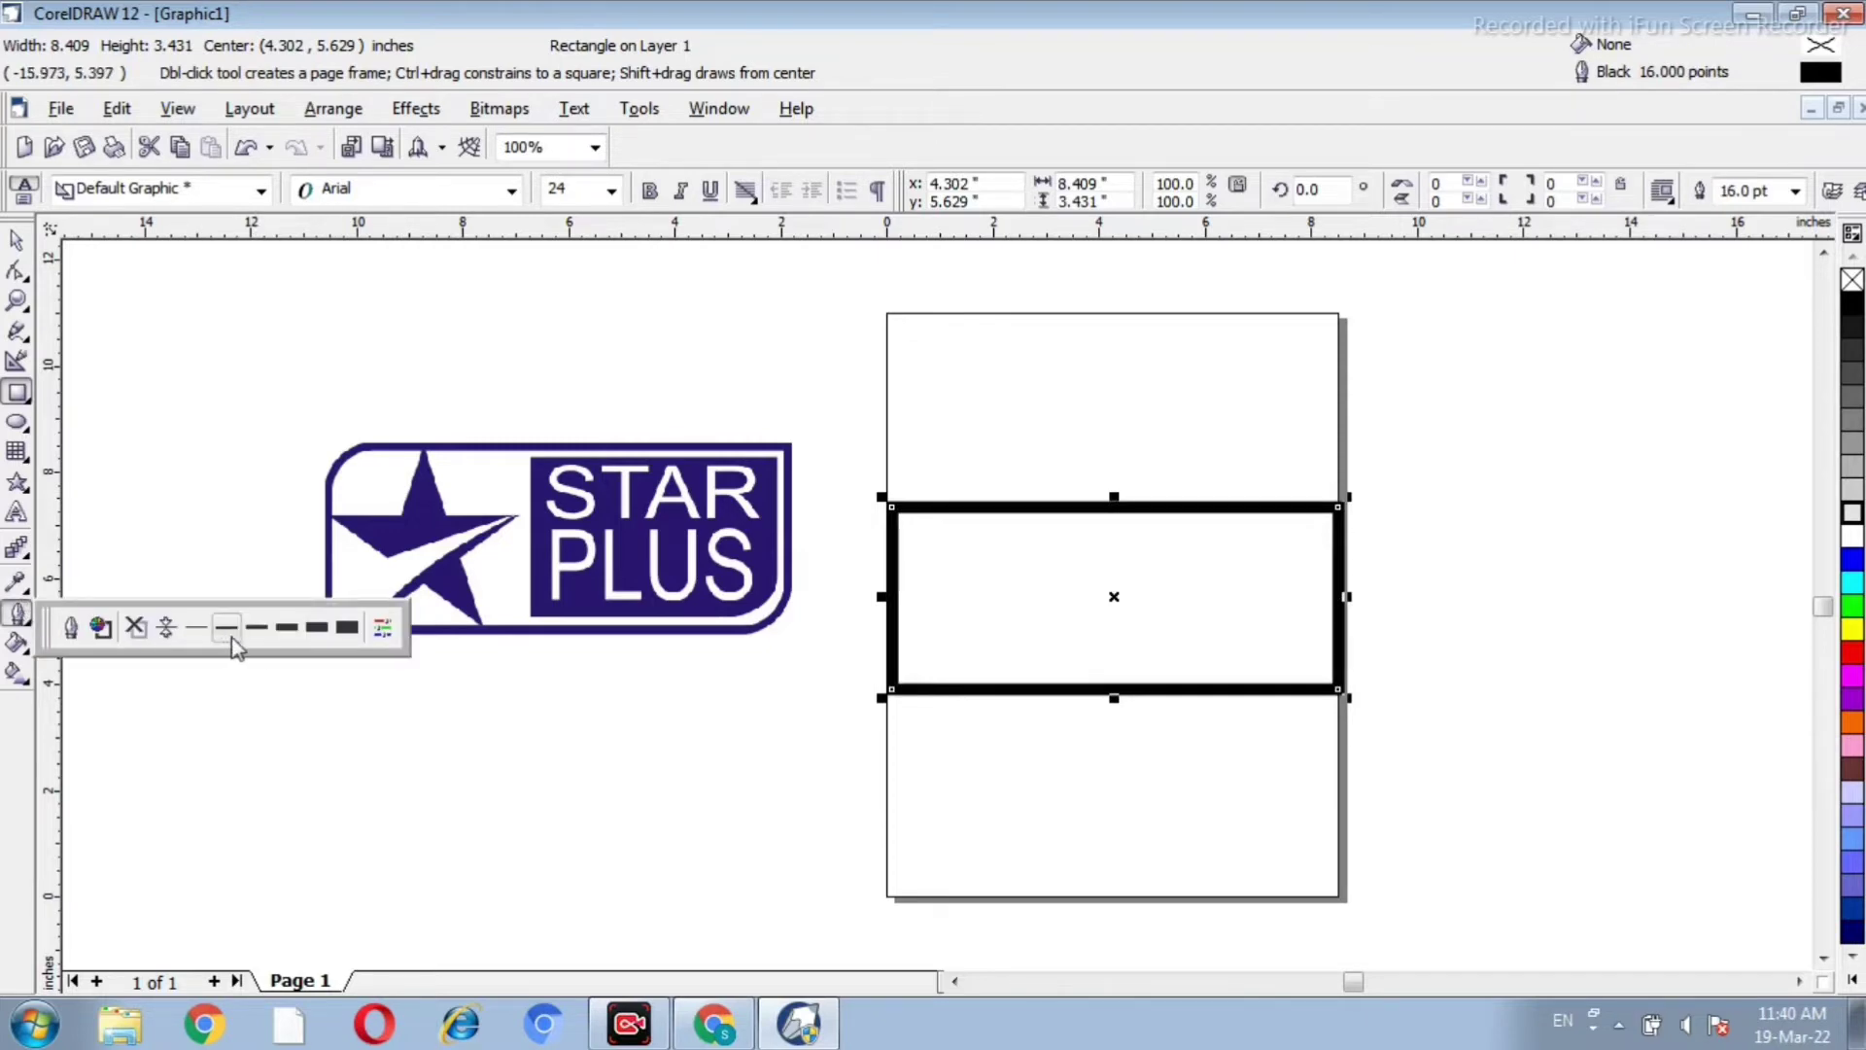
{"action": "left_click", "coordinate": [287, 629]}
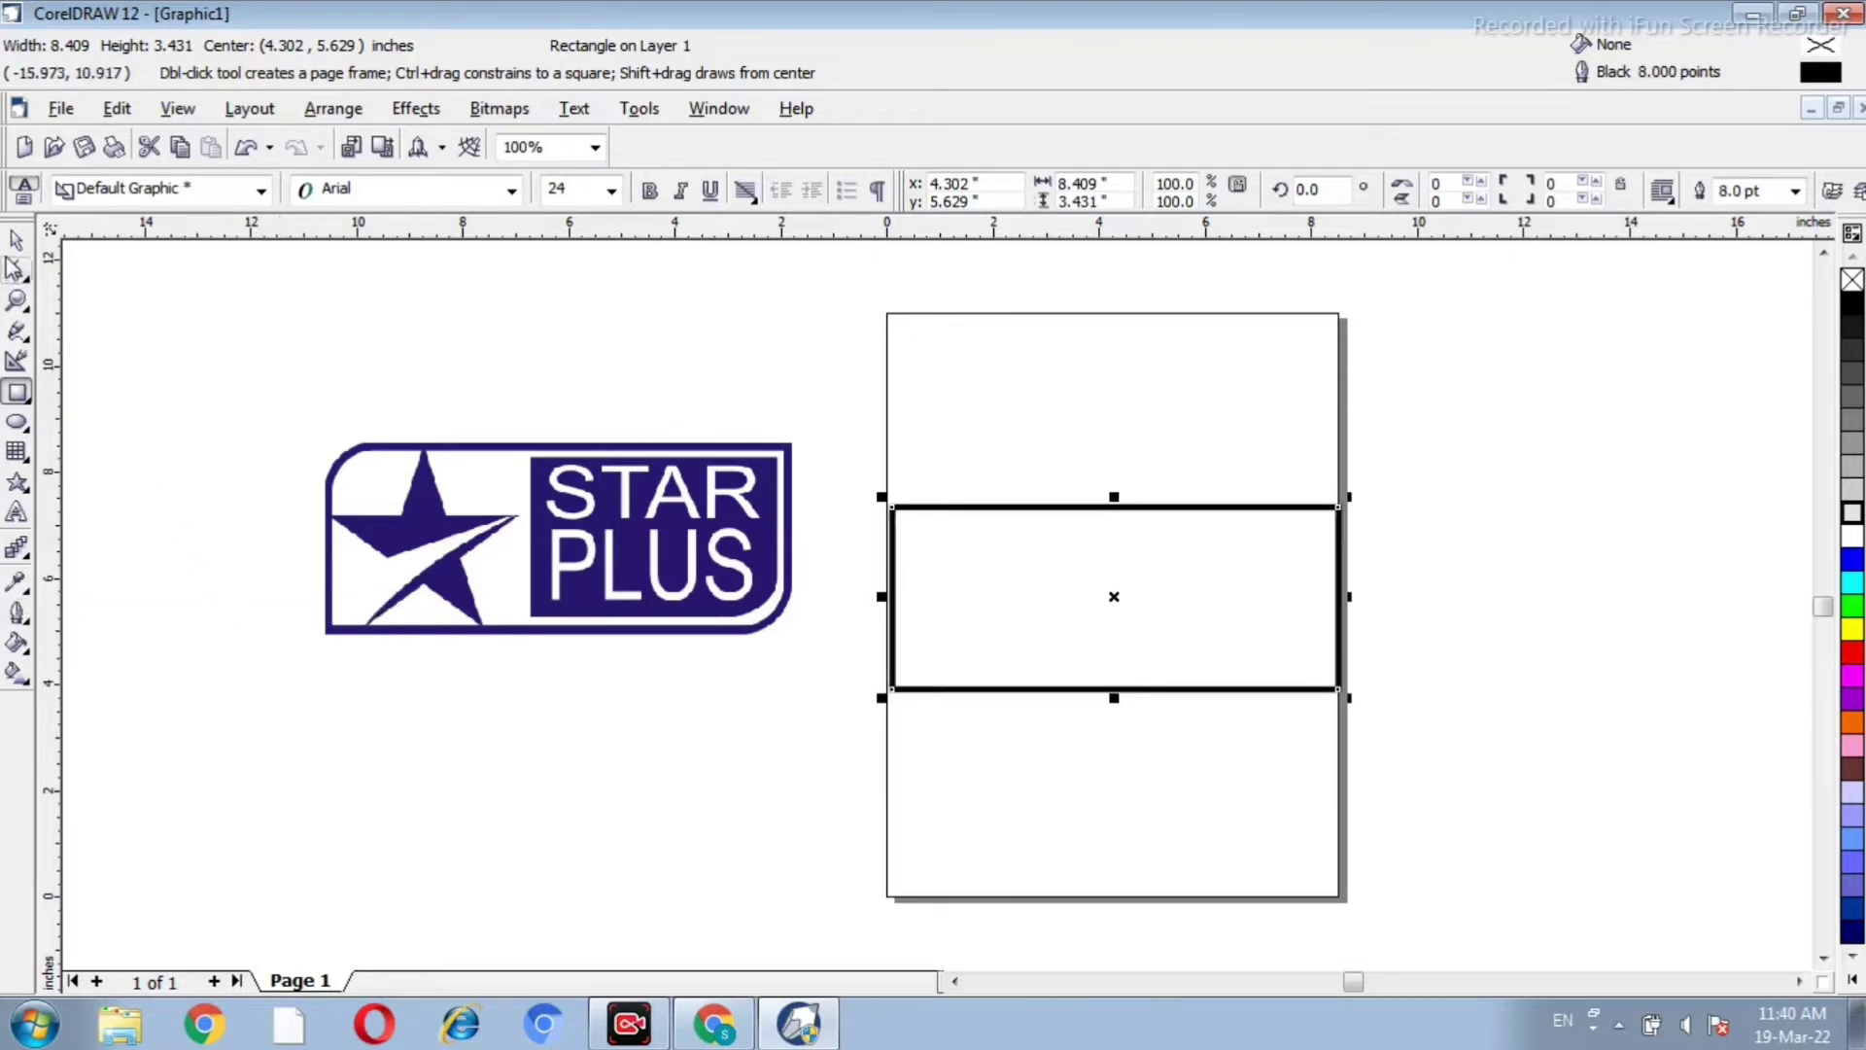
{"action": "left_click", "coordinate": [16, 242]}
{"action": "left_click", "coordinate": [226, 622]}
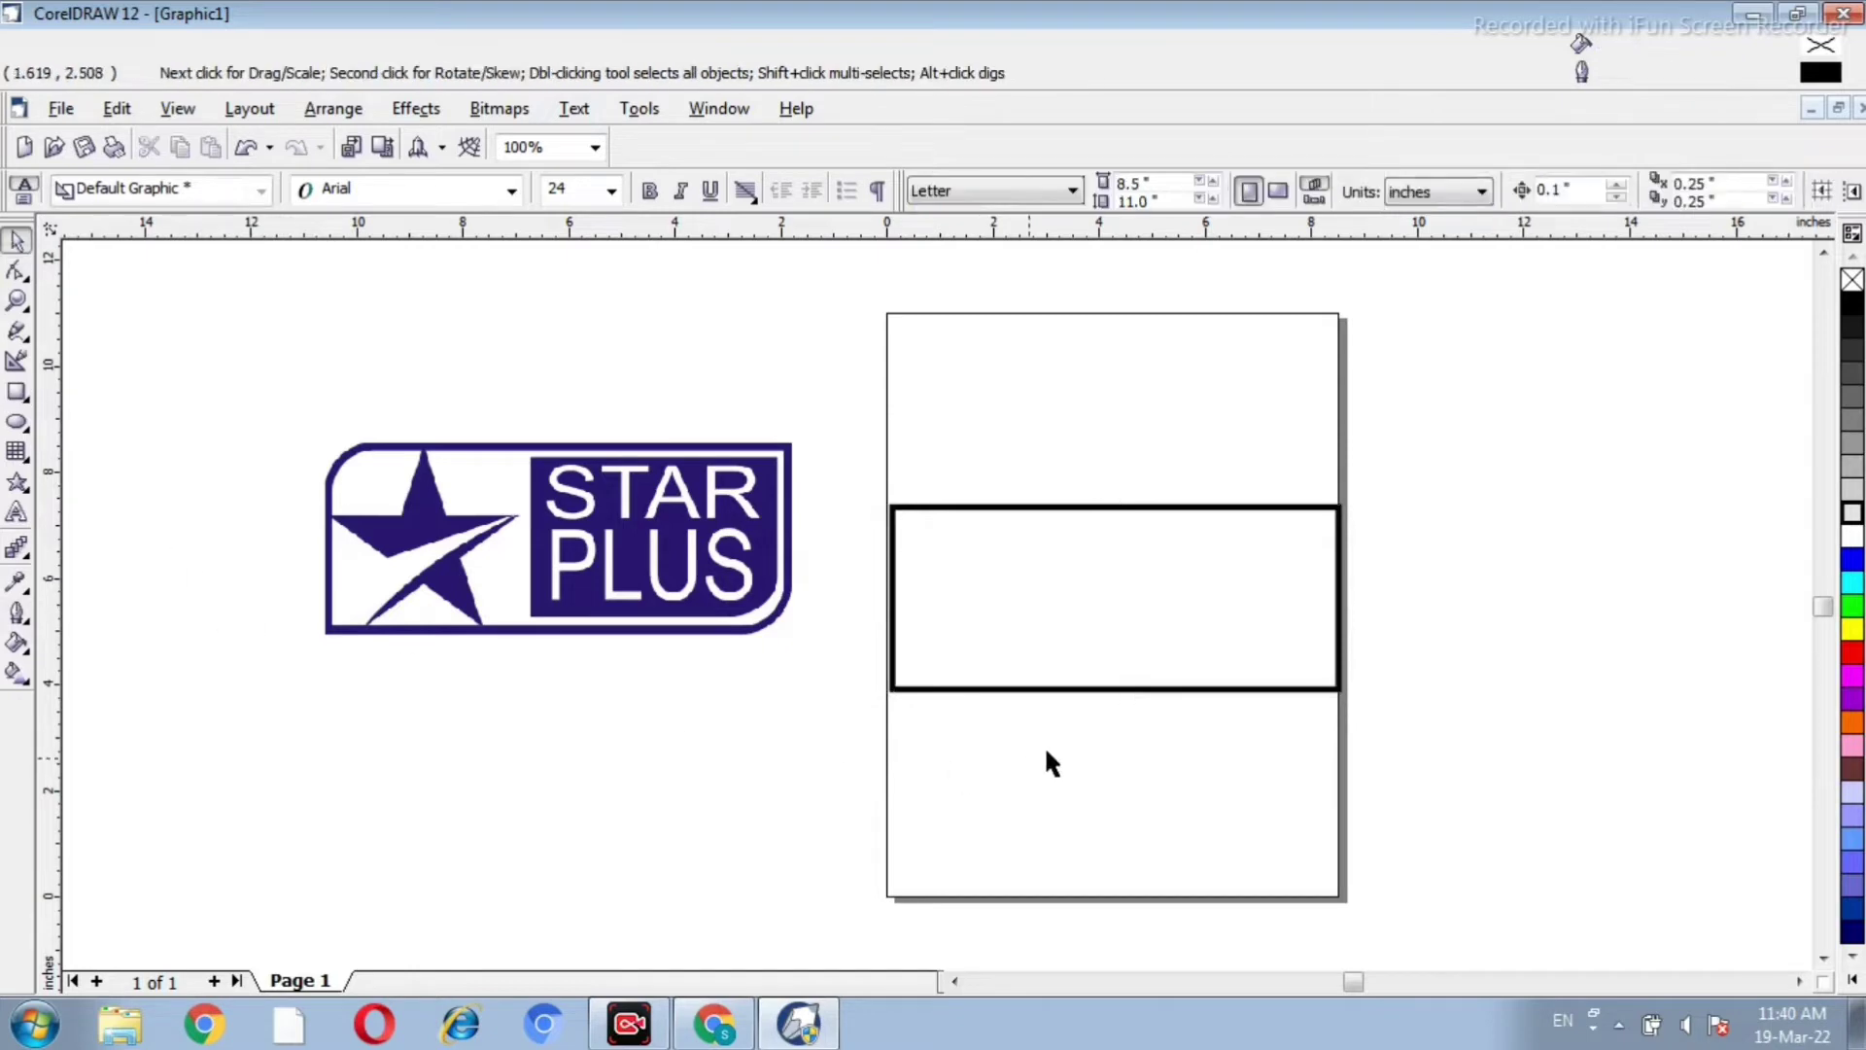
Step: Colour the rectangle's outline Deep Navy Blue
{"action": "left_click", "coordinate": [1100, 692]}
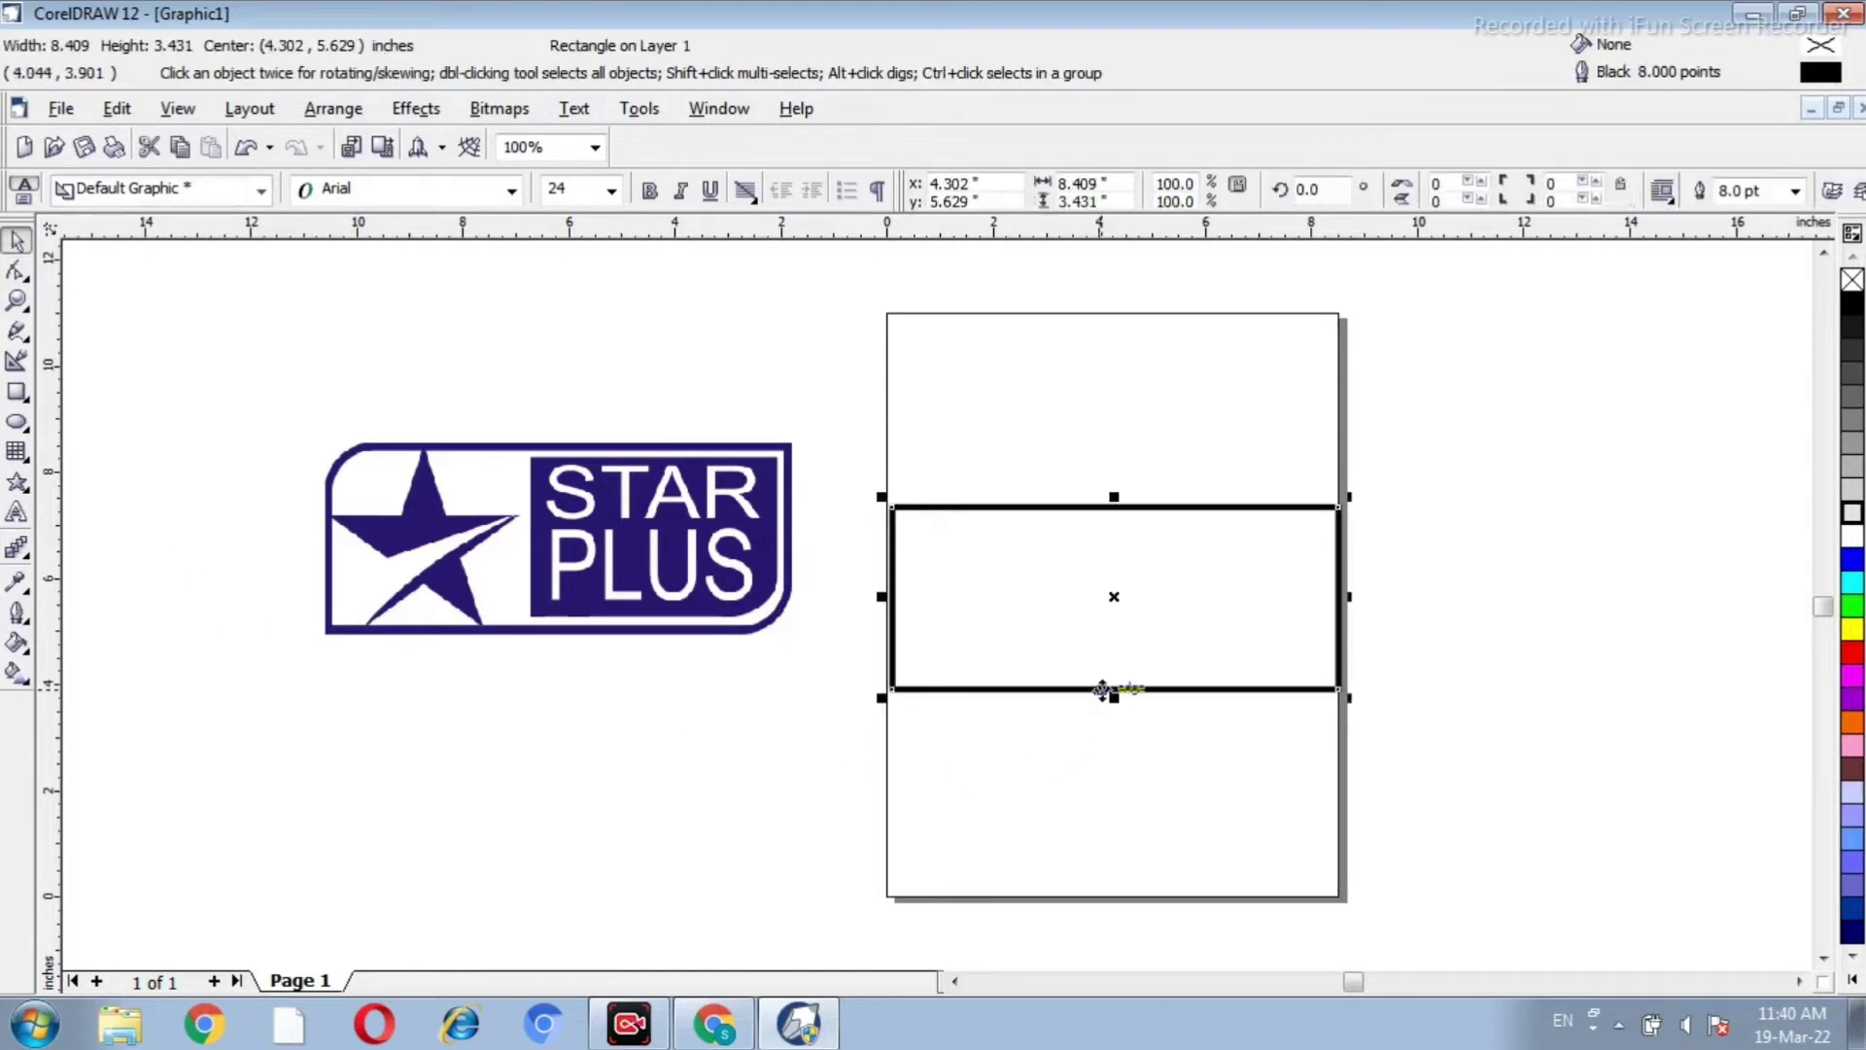
{"action": "right_click", "coordinate": [1853, 935]}
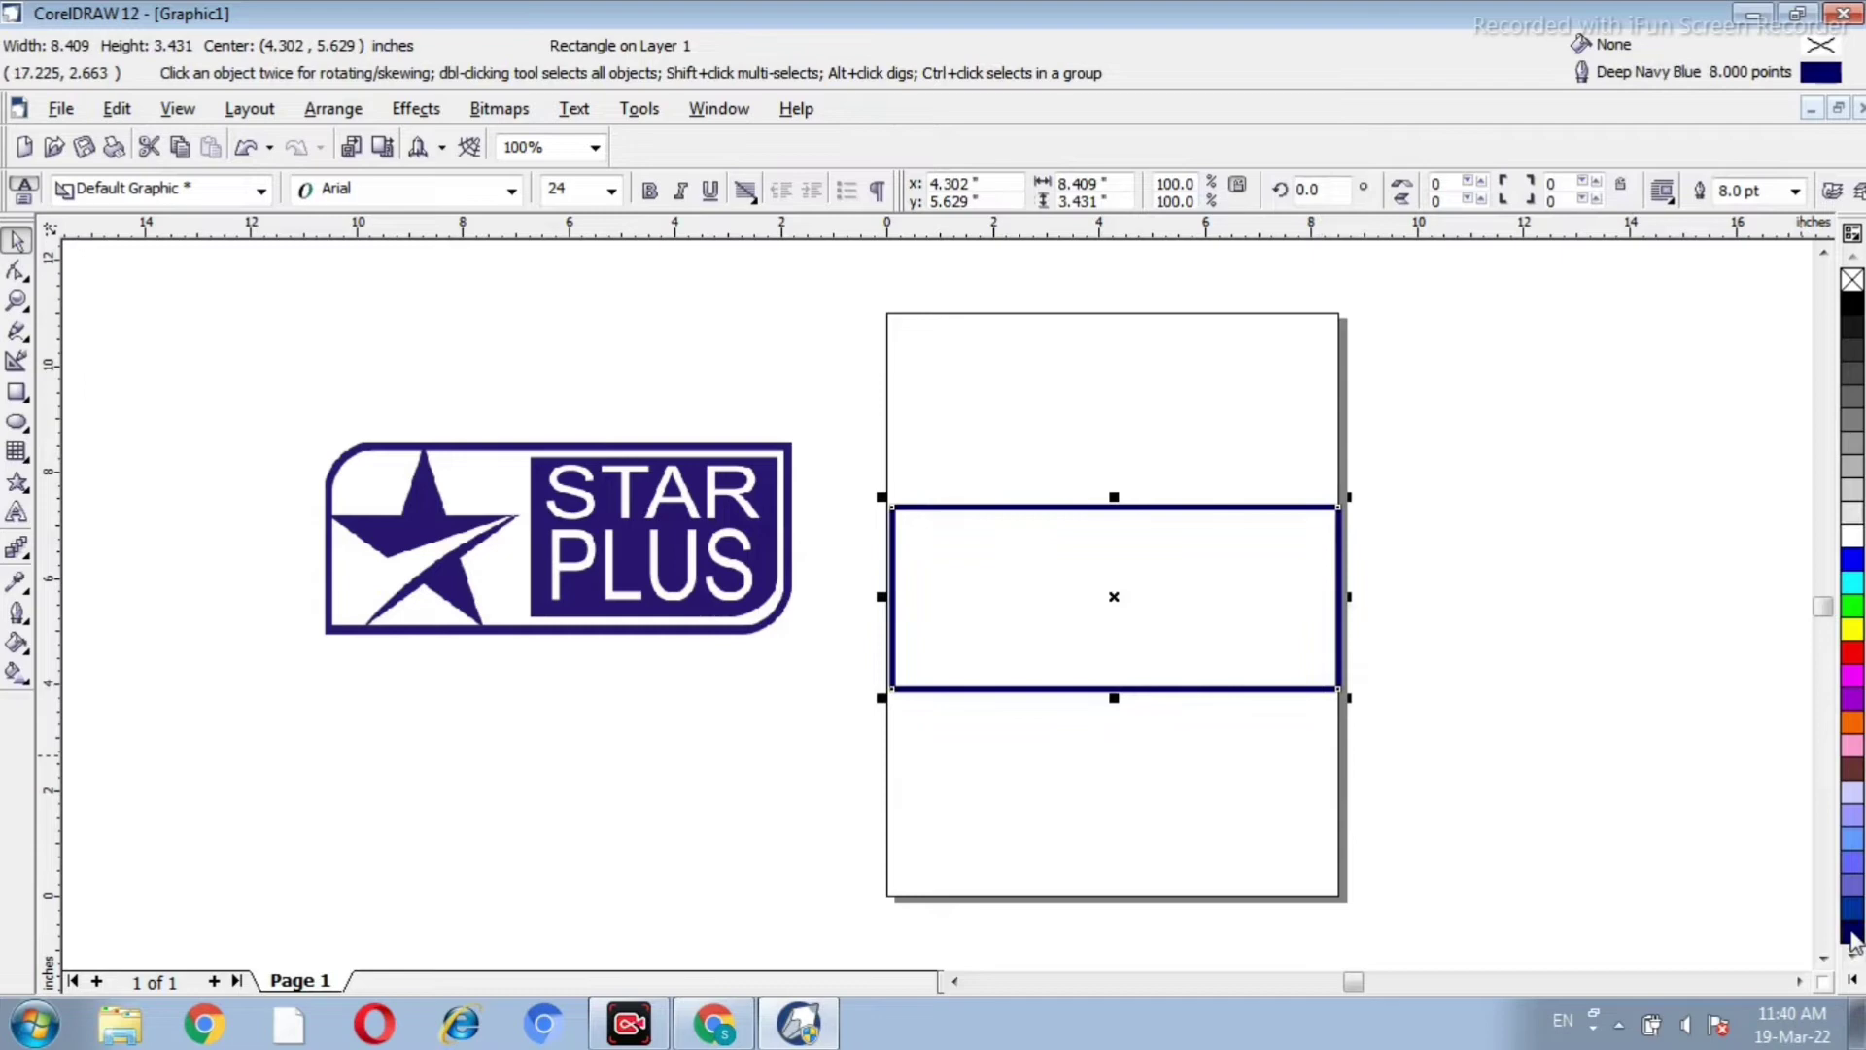
{"action": "left_click", "coordinate": [1783, 913]}
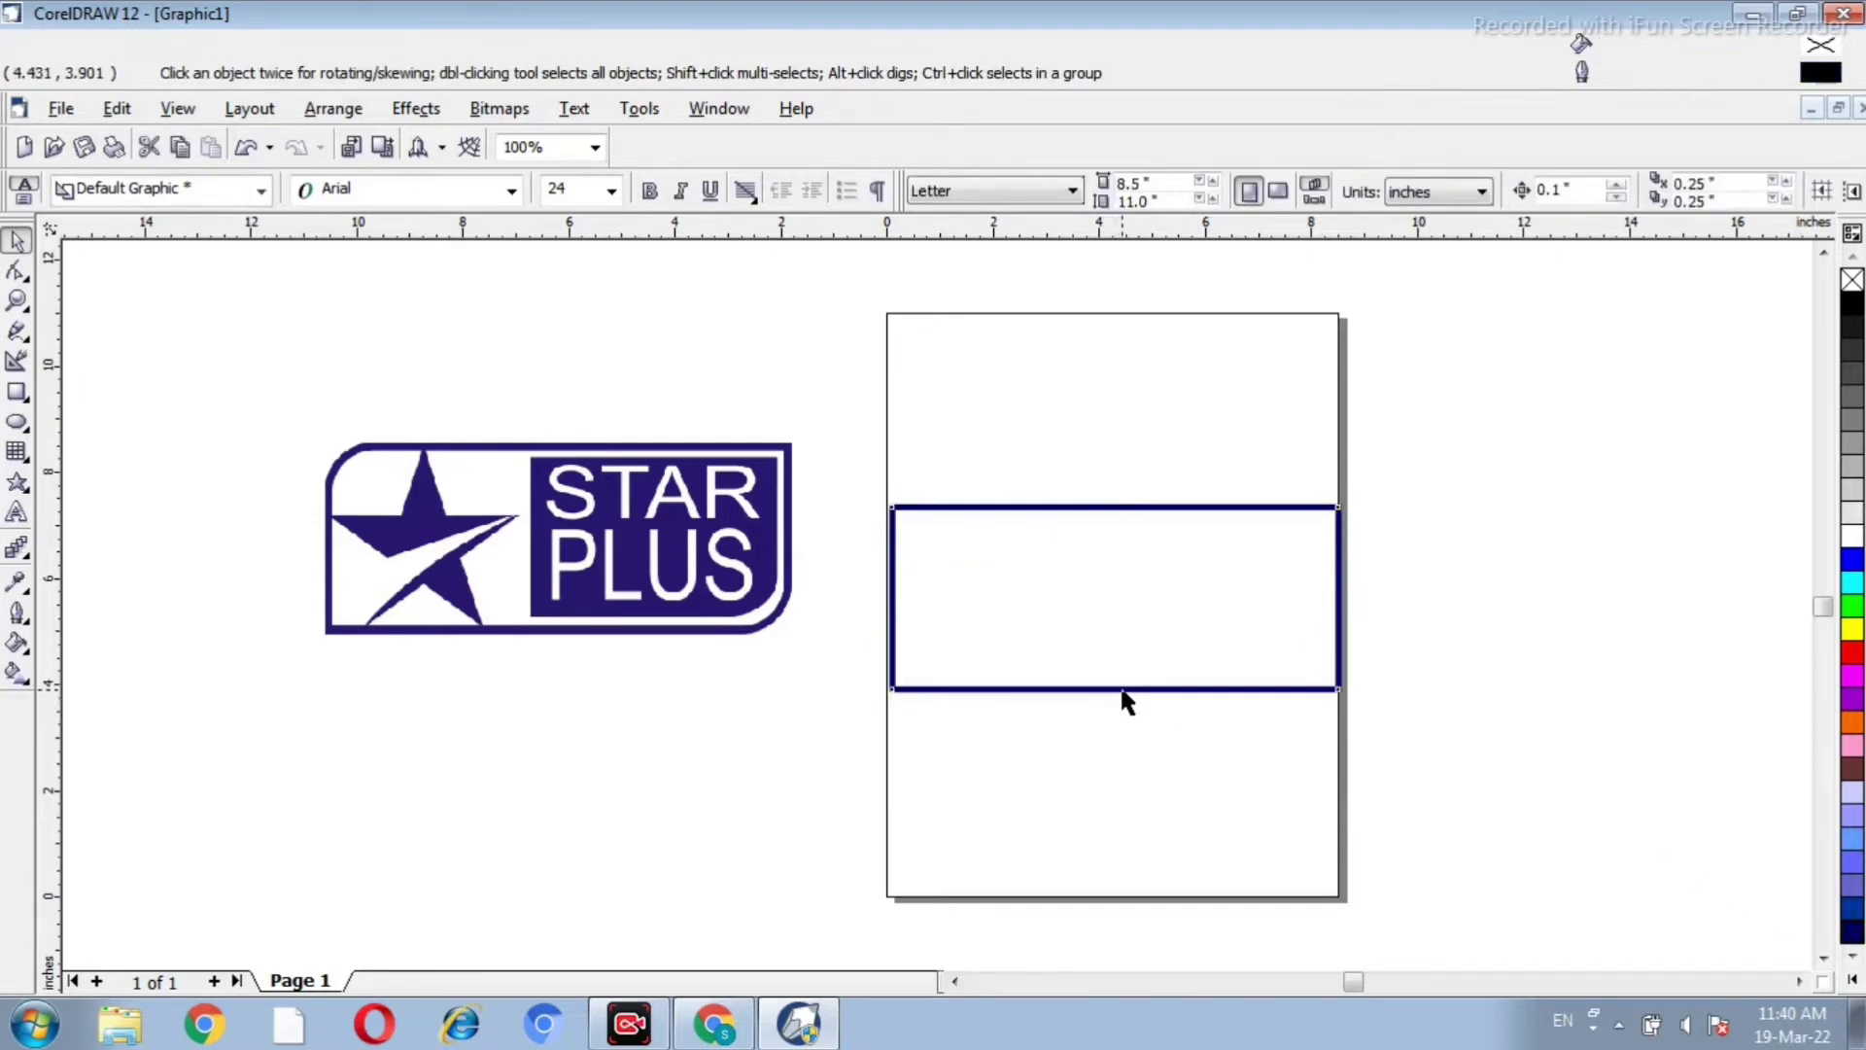
Step: Move the rectangle slightly up and left so its center sits at about (4.25, 5.77) inches
{"action": "mouse_move", "coordinate": [1123, 692]}
{"action": "left_mouse_down"}
{"action": "mouse_move", "coordinate": [1101, 691]}
{"action": "mouse_move", "coordinate": [1145, 680]}
{"action": "left_mouse_up"}
{"action": "left_click", "coordinate": [1510, 670]}
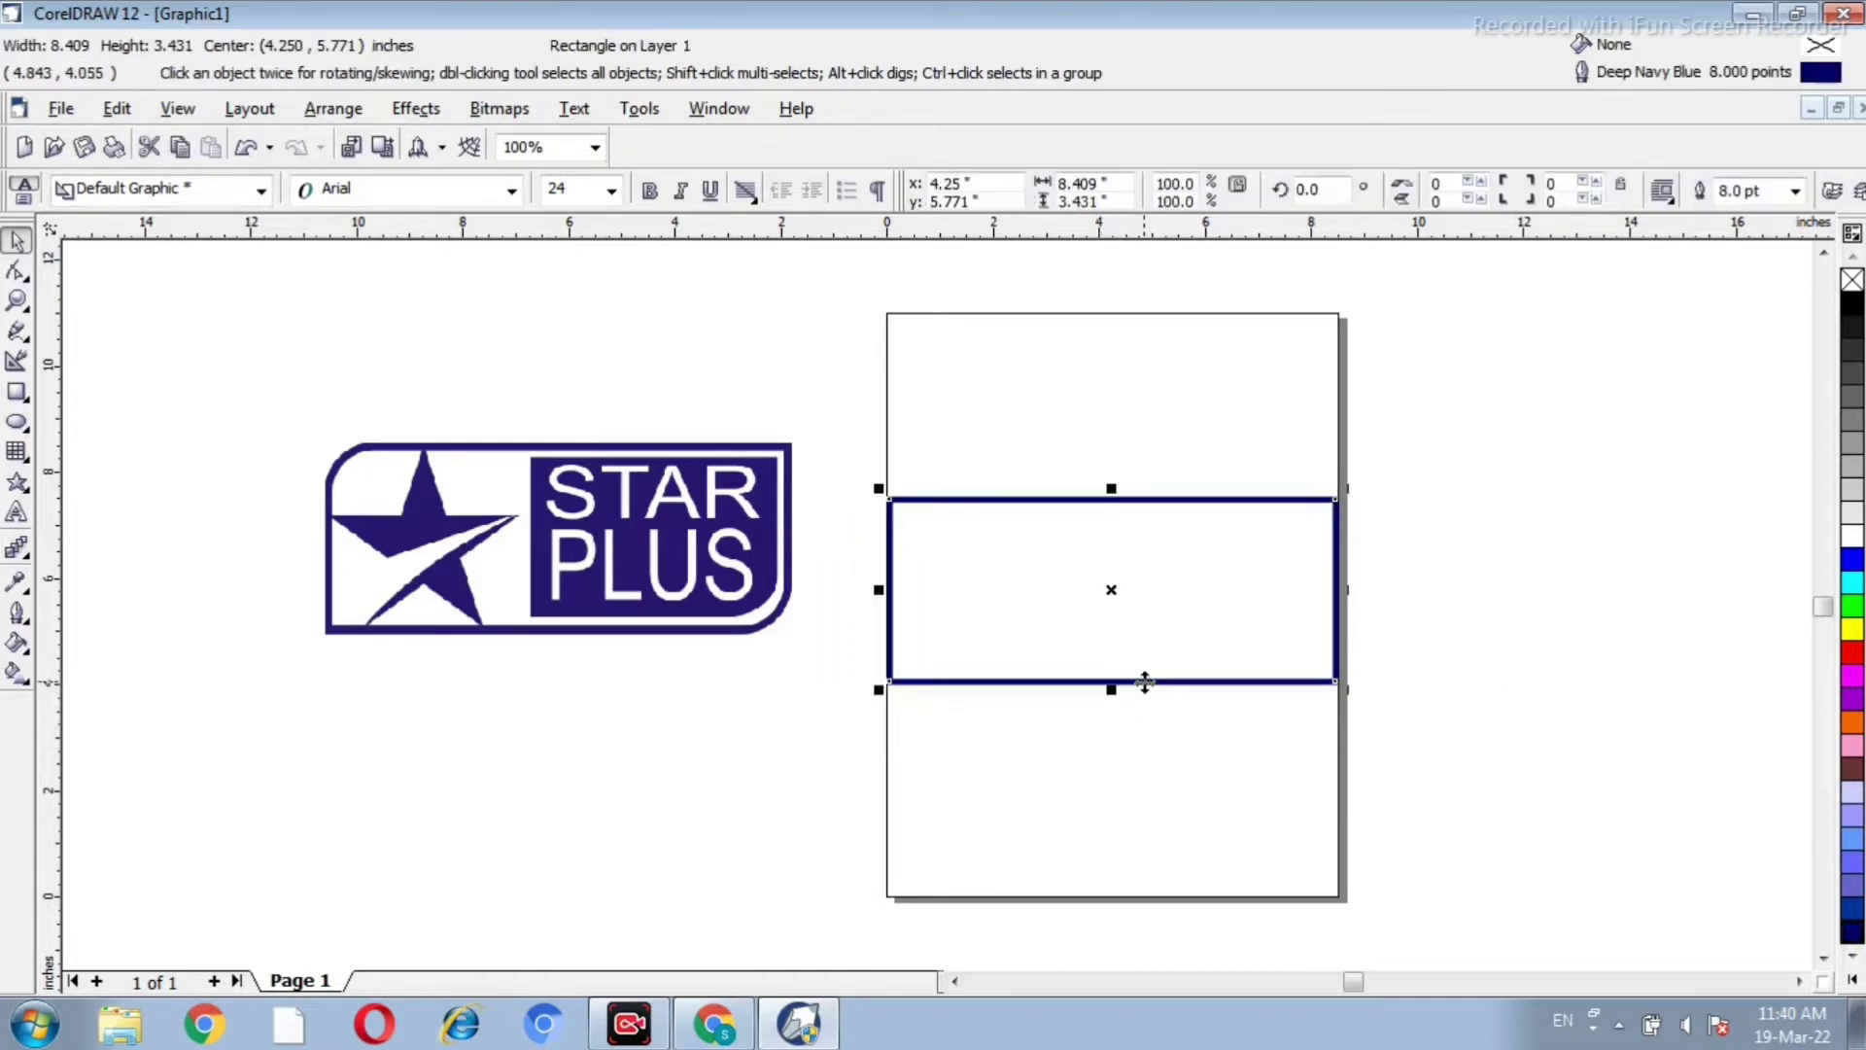
{"action": "left_click", "coordinate": [1023, 756]}
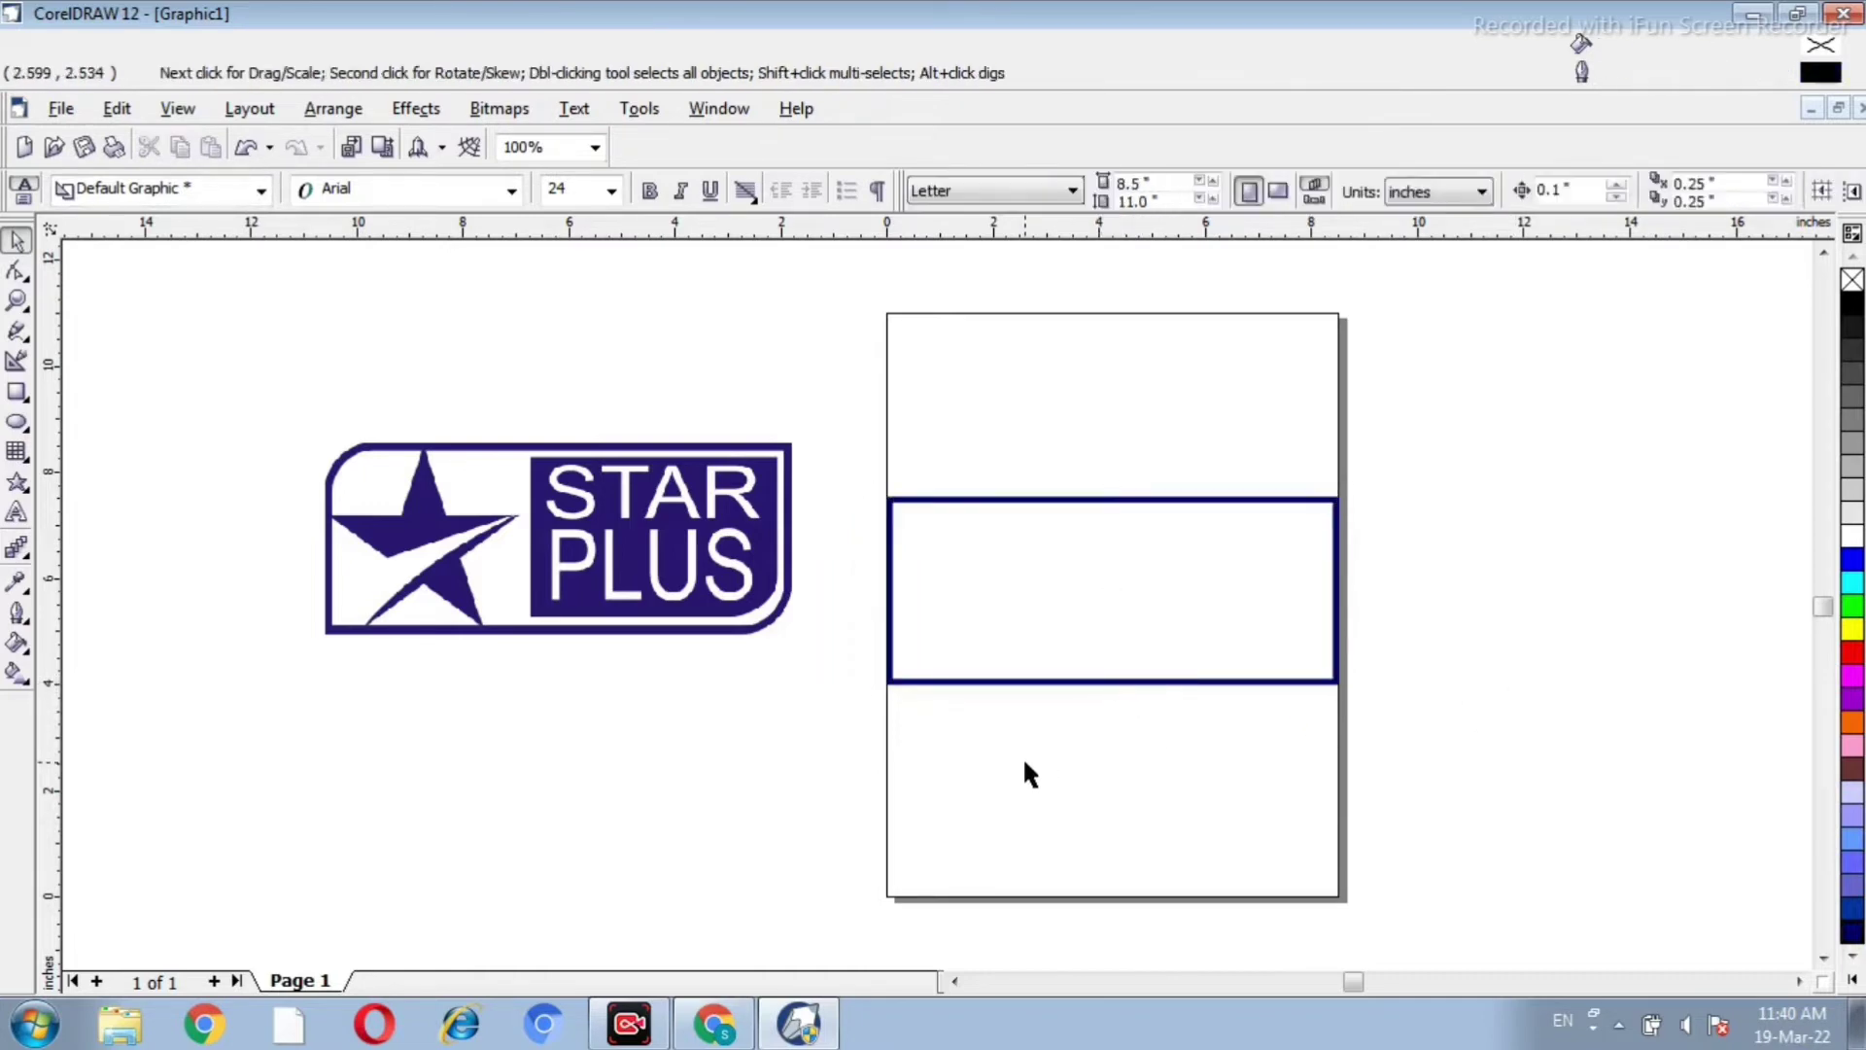
Step: Round the rectangle's upper-left and lower-right corners with a roundness of 40
{"action": "left_click", "coordinate": [975, 503]}
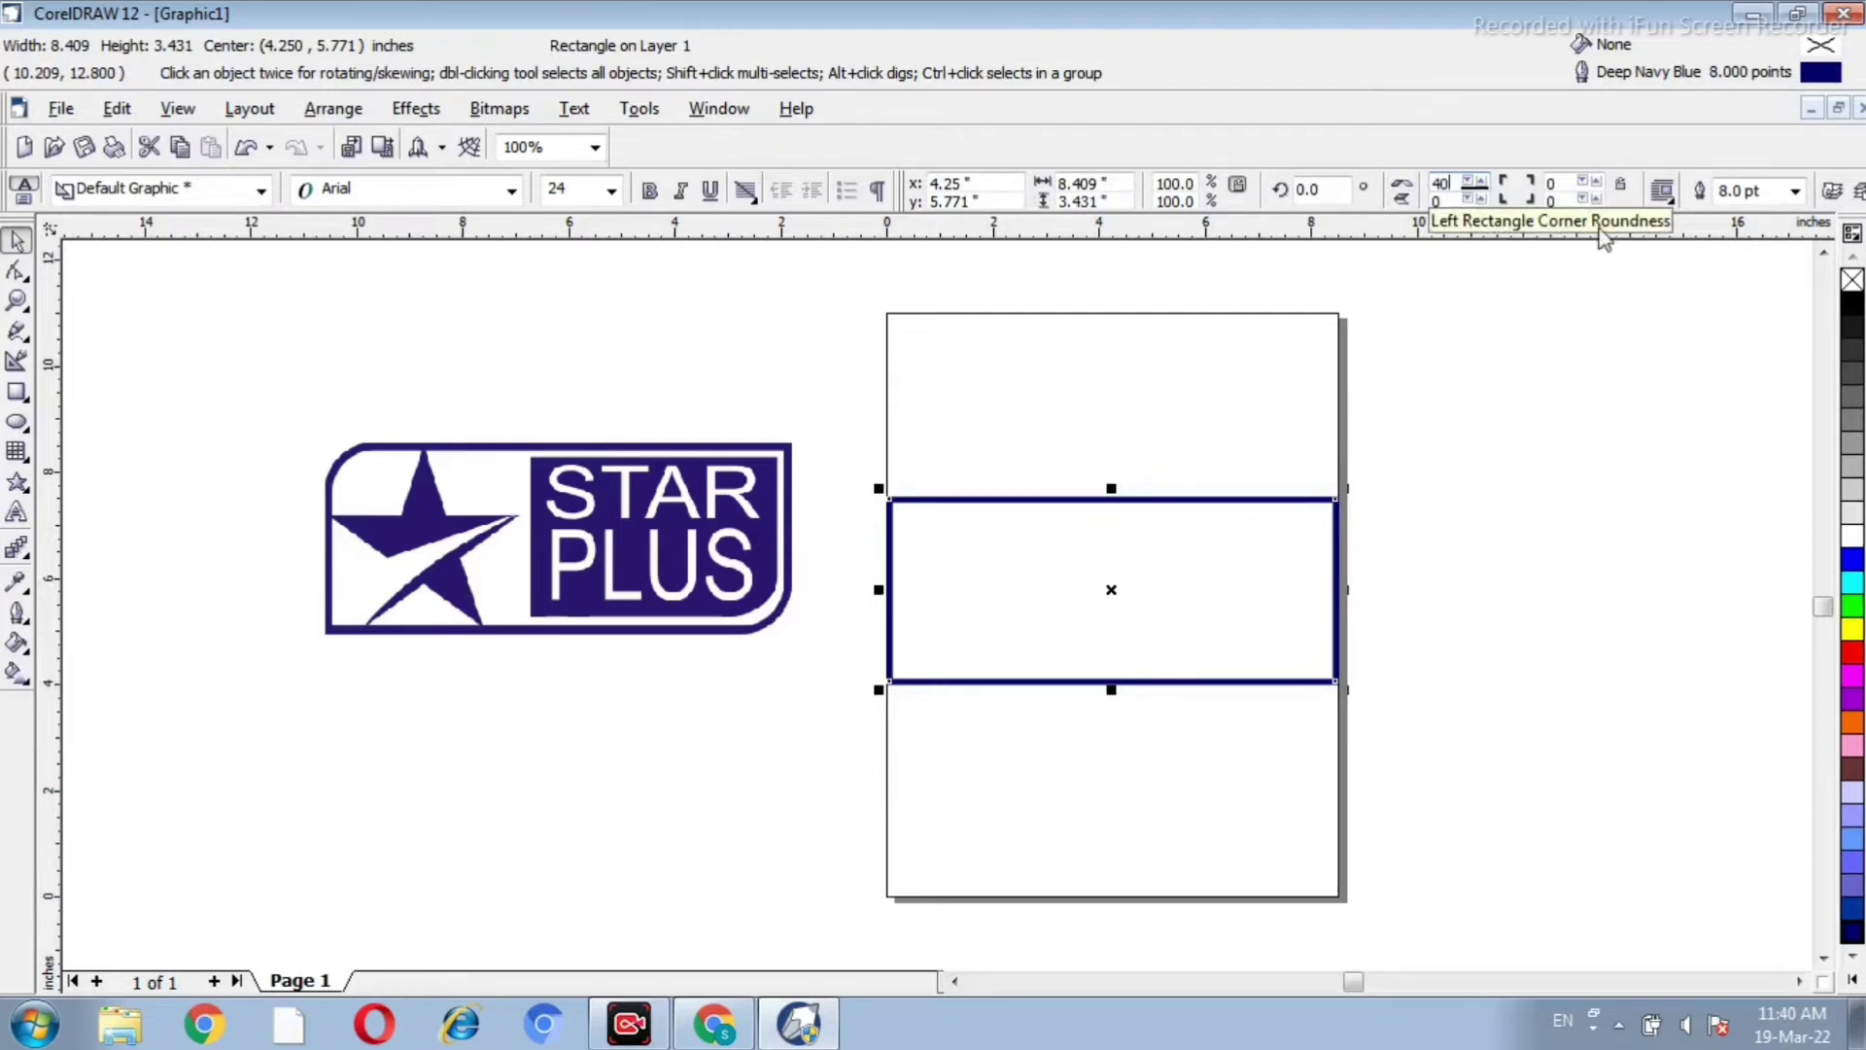
{"action": "type", "text": "40"}
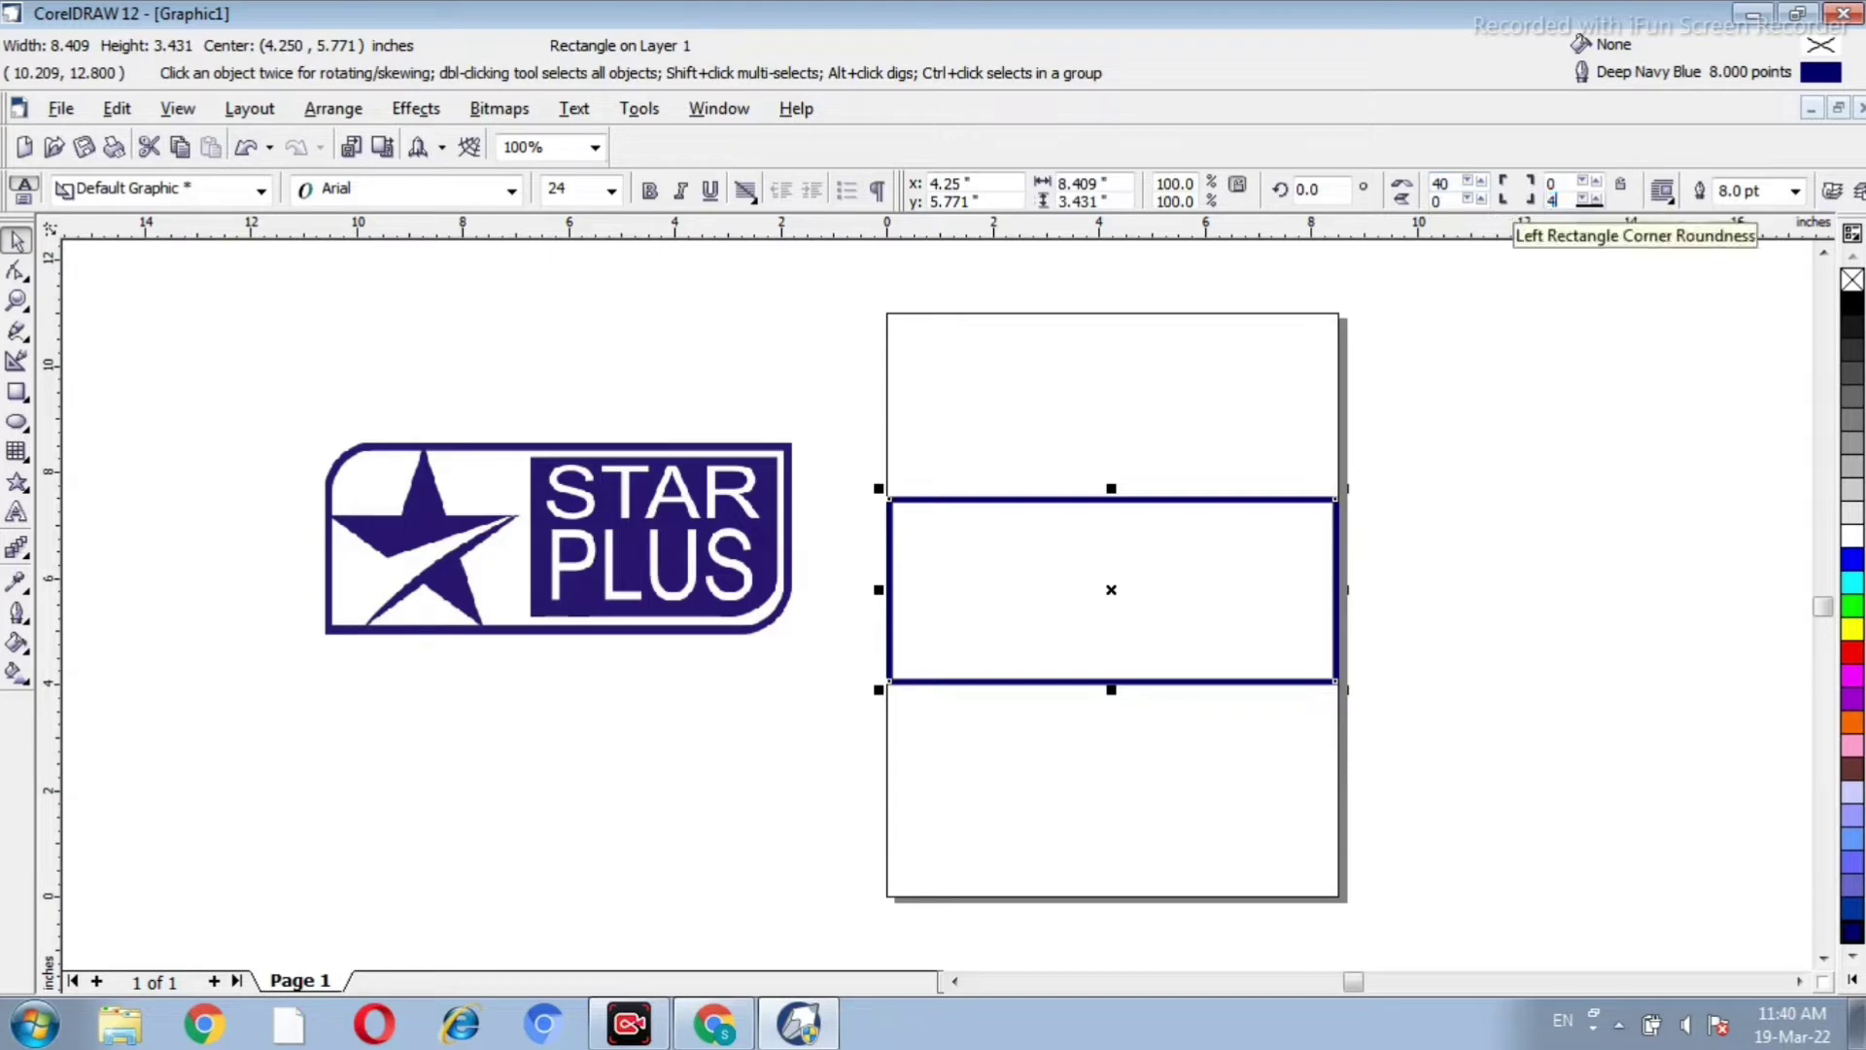
{"action": "key", "text": "Return"}
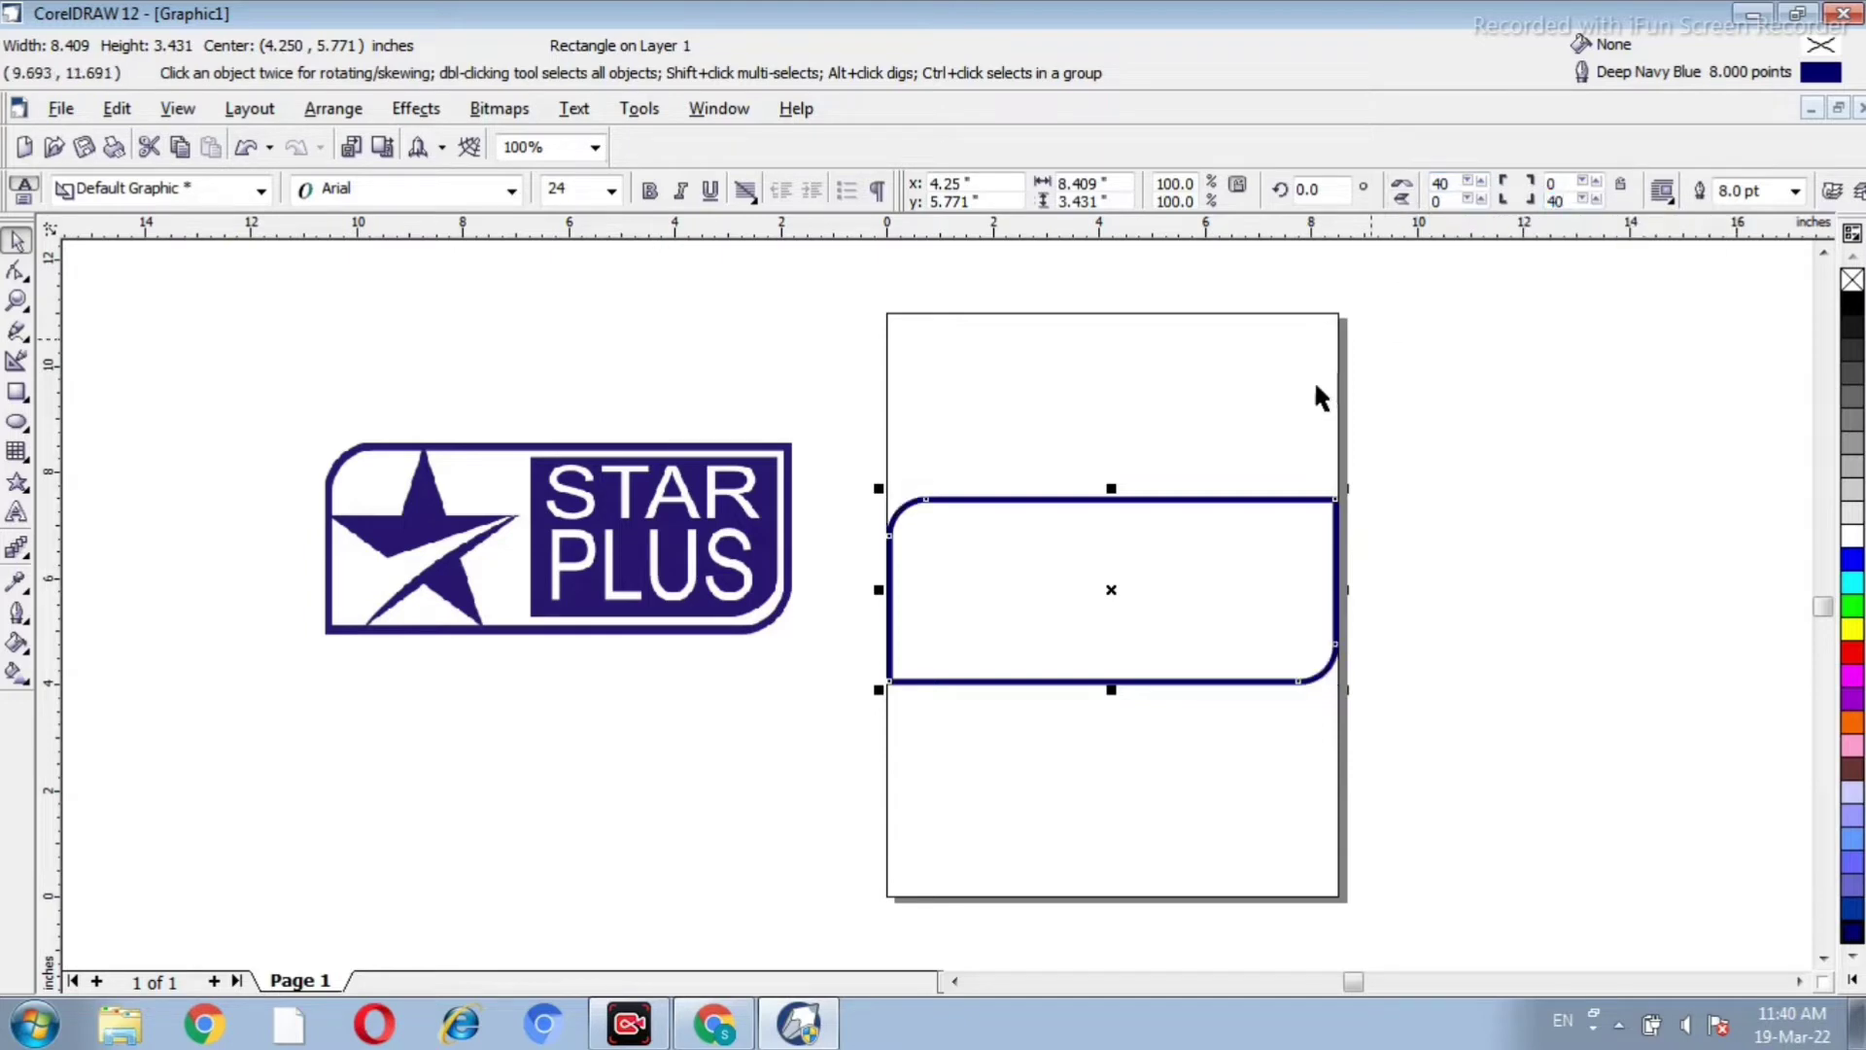
Step: Draw a rectangle about 4.65 × 3.07 inches inside the frame's right half, with lower-right roundness 40, and fill it Deep Navy Blue
{"action": "left_click", "coordinate": [17, 393]}
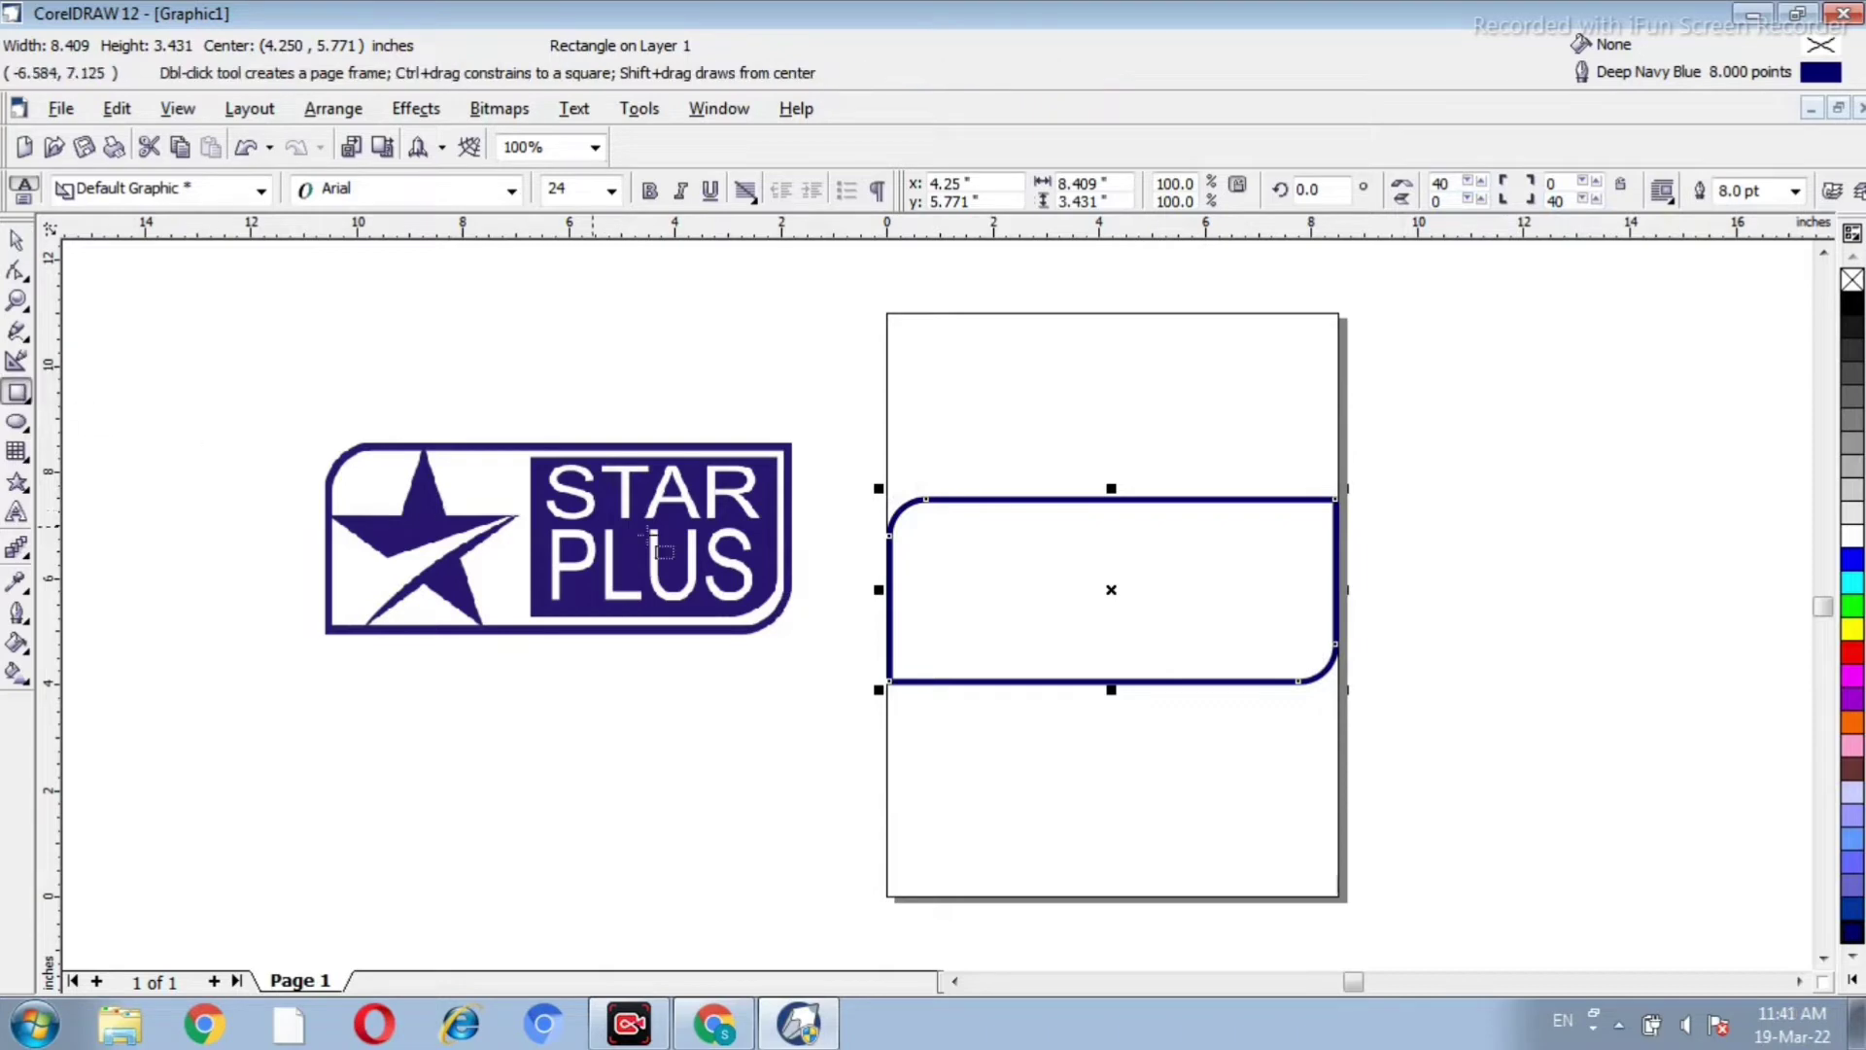
{"action": "left_click", "coordinate": [1084, 515]}
{"action": "left_click_drag", "start_coordinate": [1085, 515], "coordinate": [1324, 670]}
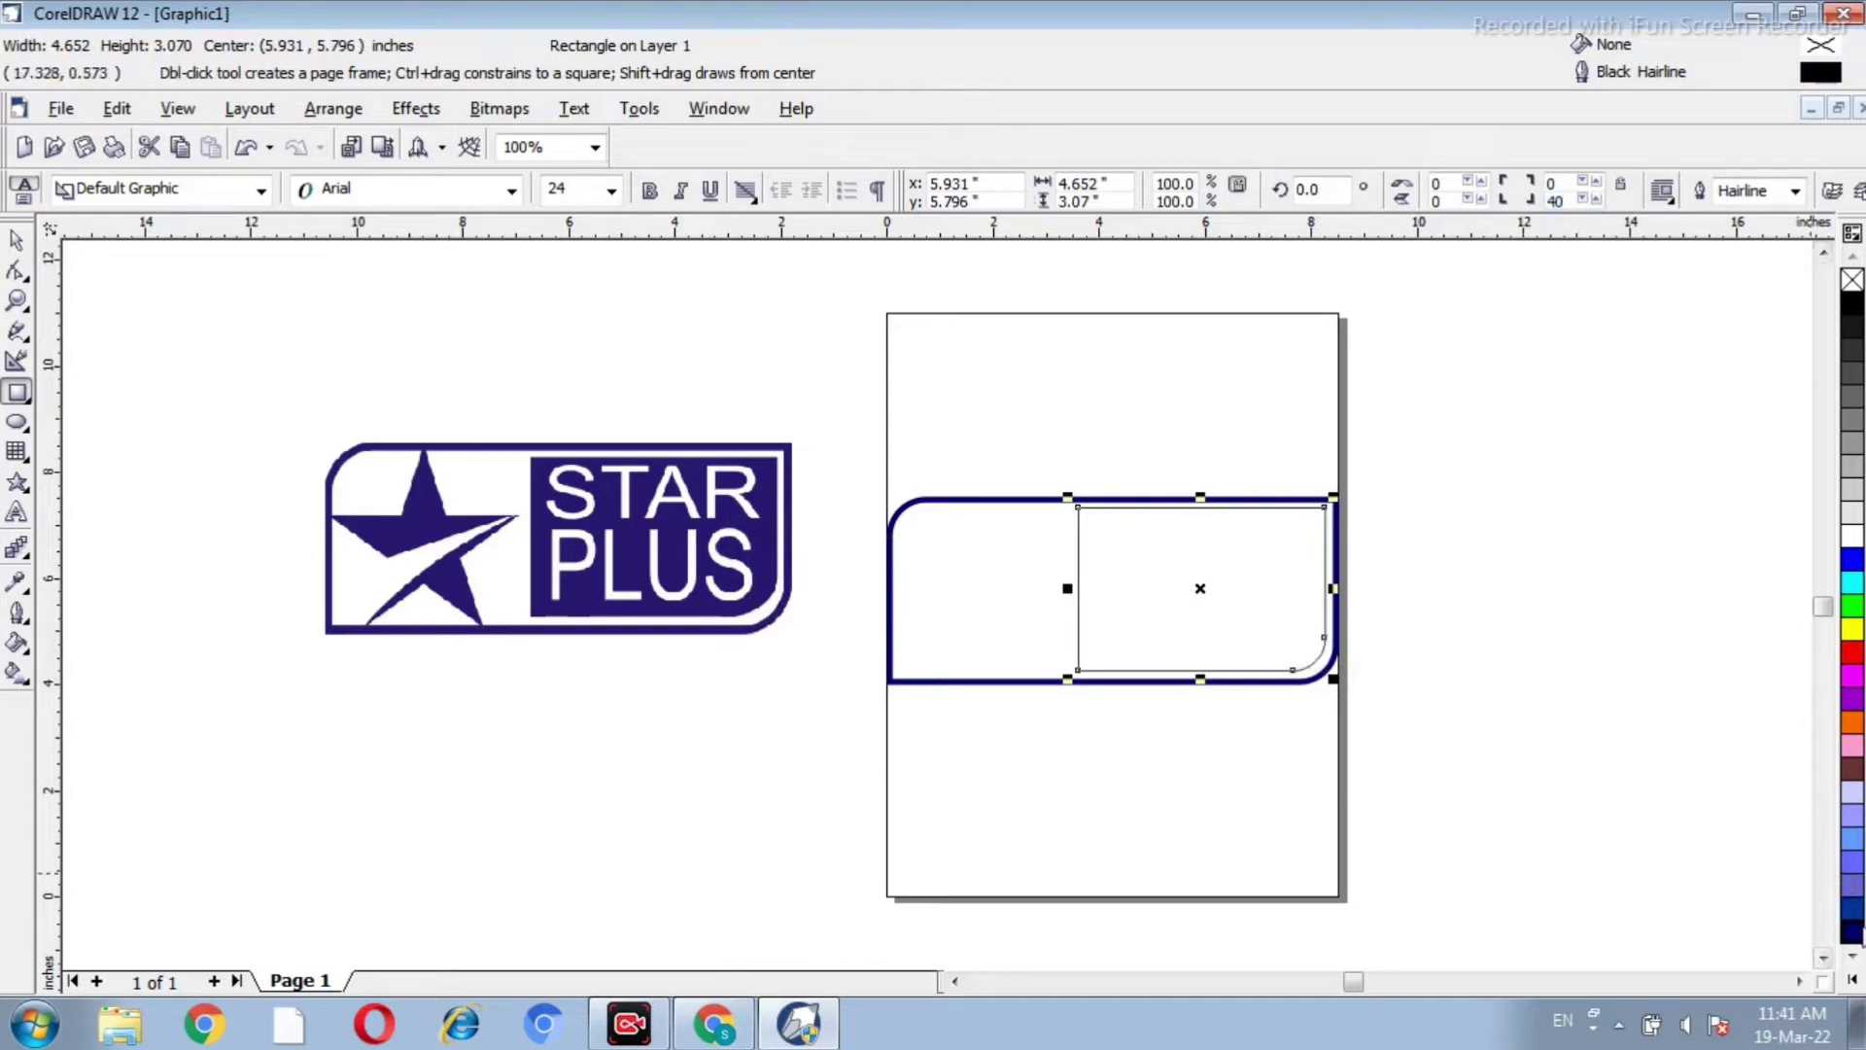
{"action": "left_click", "coordinate": [1852, 931]}
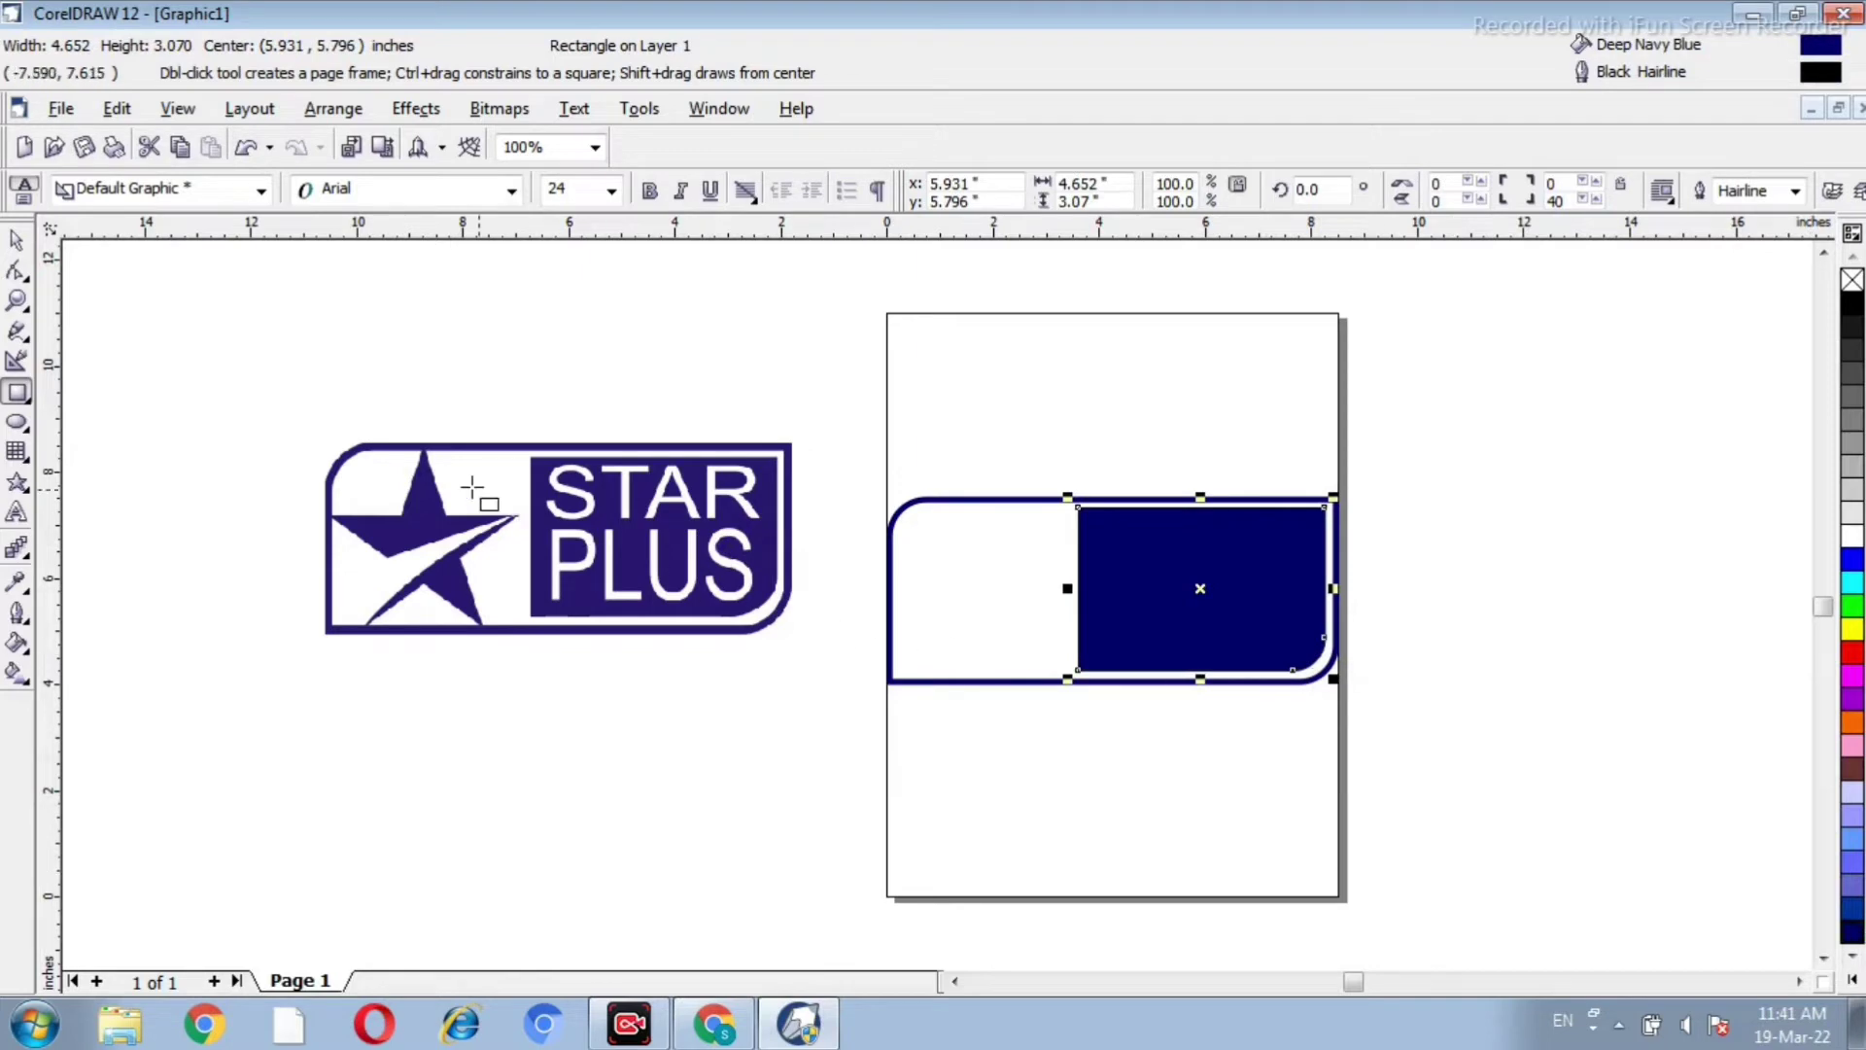
{"action": "left_click", "coordinate": [18, 240]}
{"action": "left_click", "coordinate": [434, 293]}
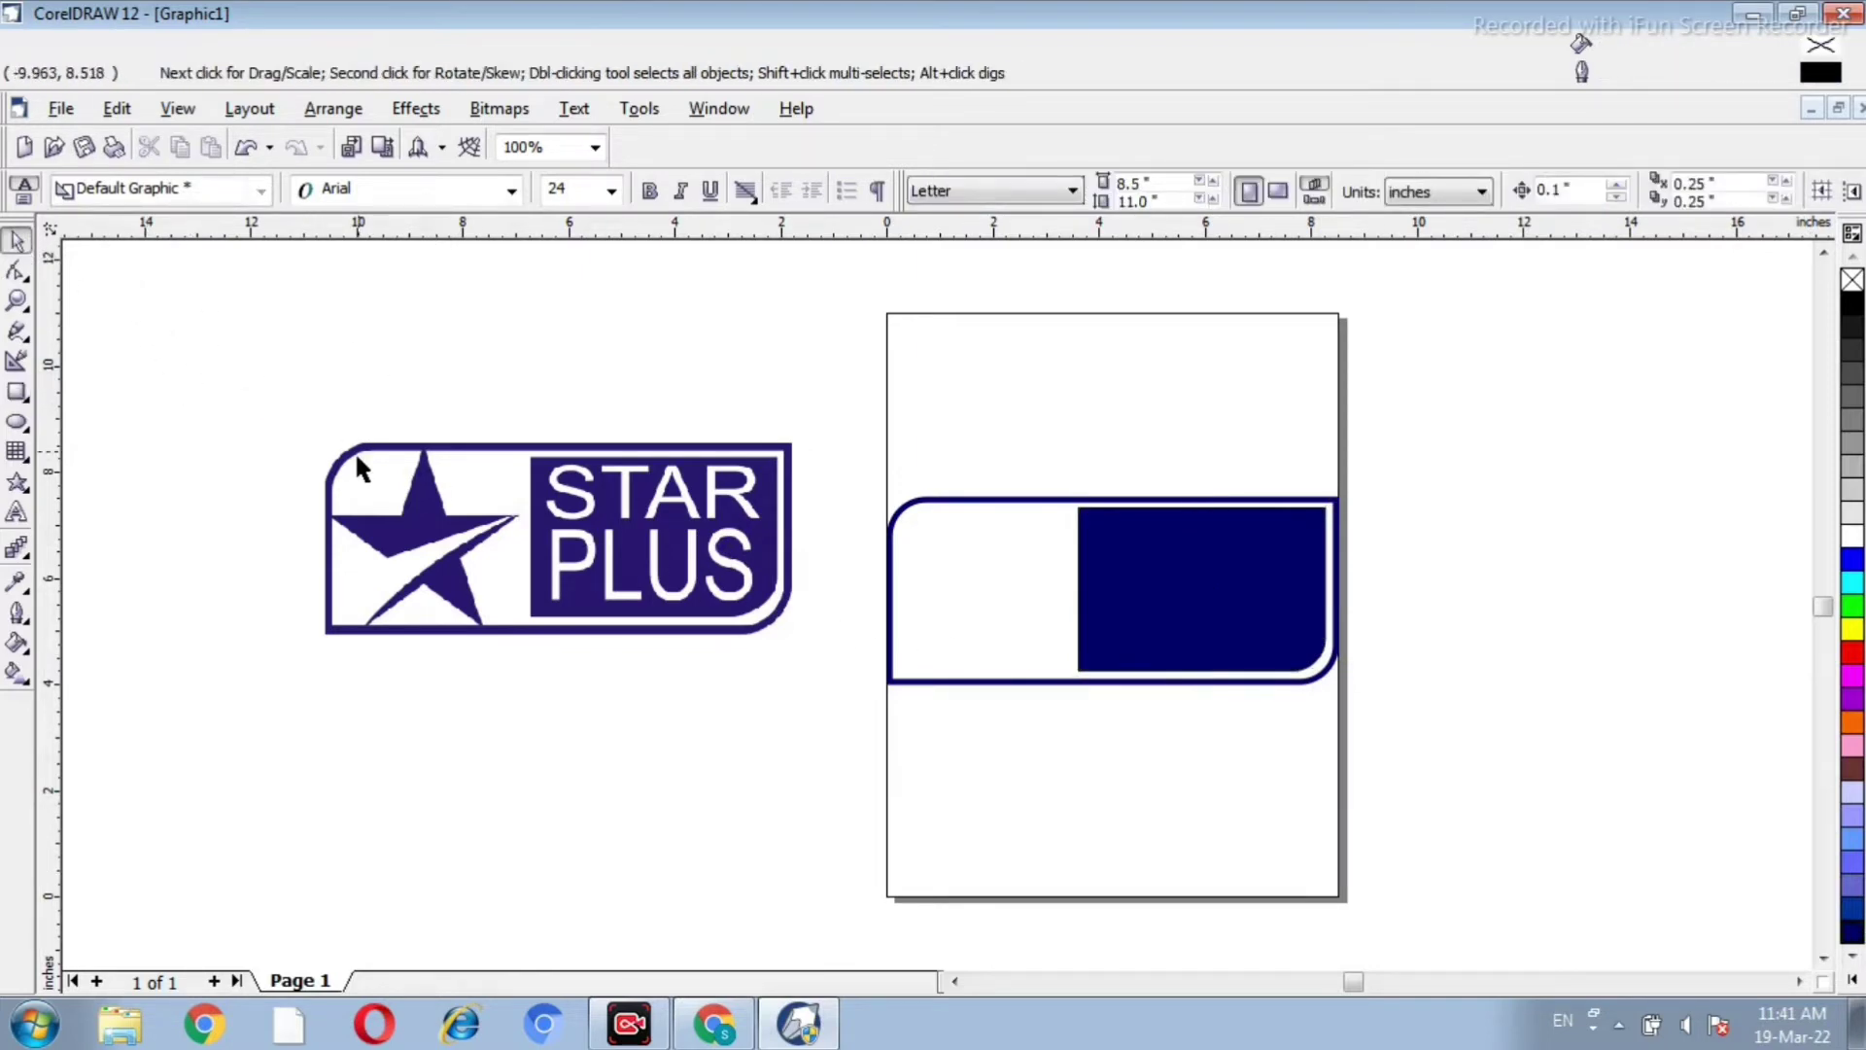
Step: Add the artistic text STAR to the right of the page and enlarge it to about 64 pt
{"action": "left_click", "coordinate": [17, 515]}
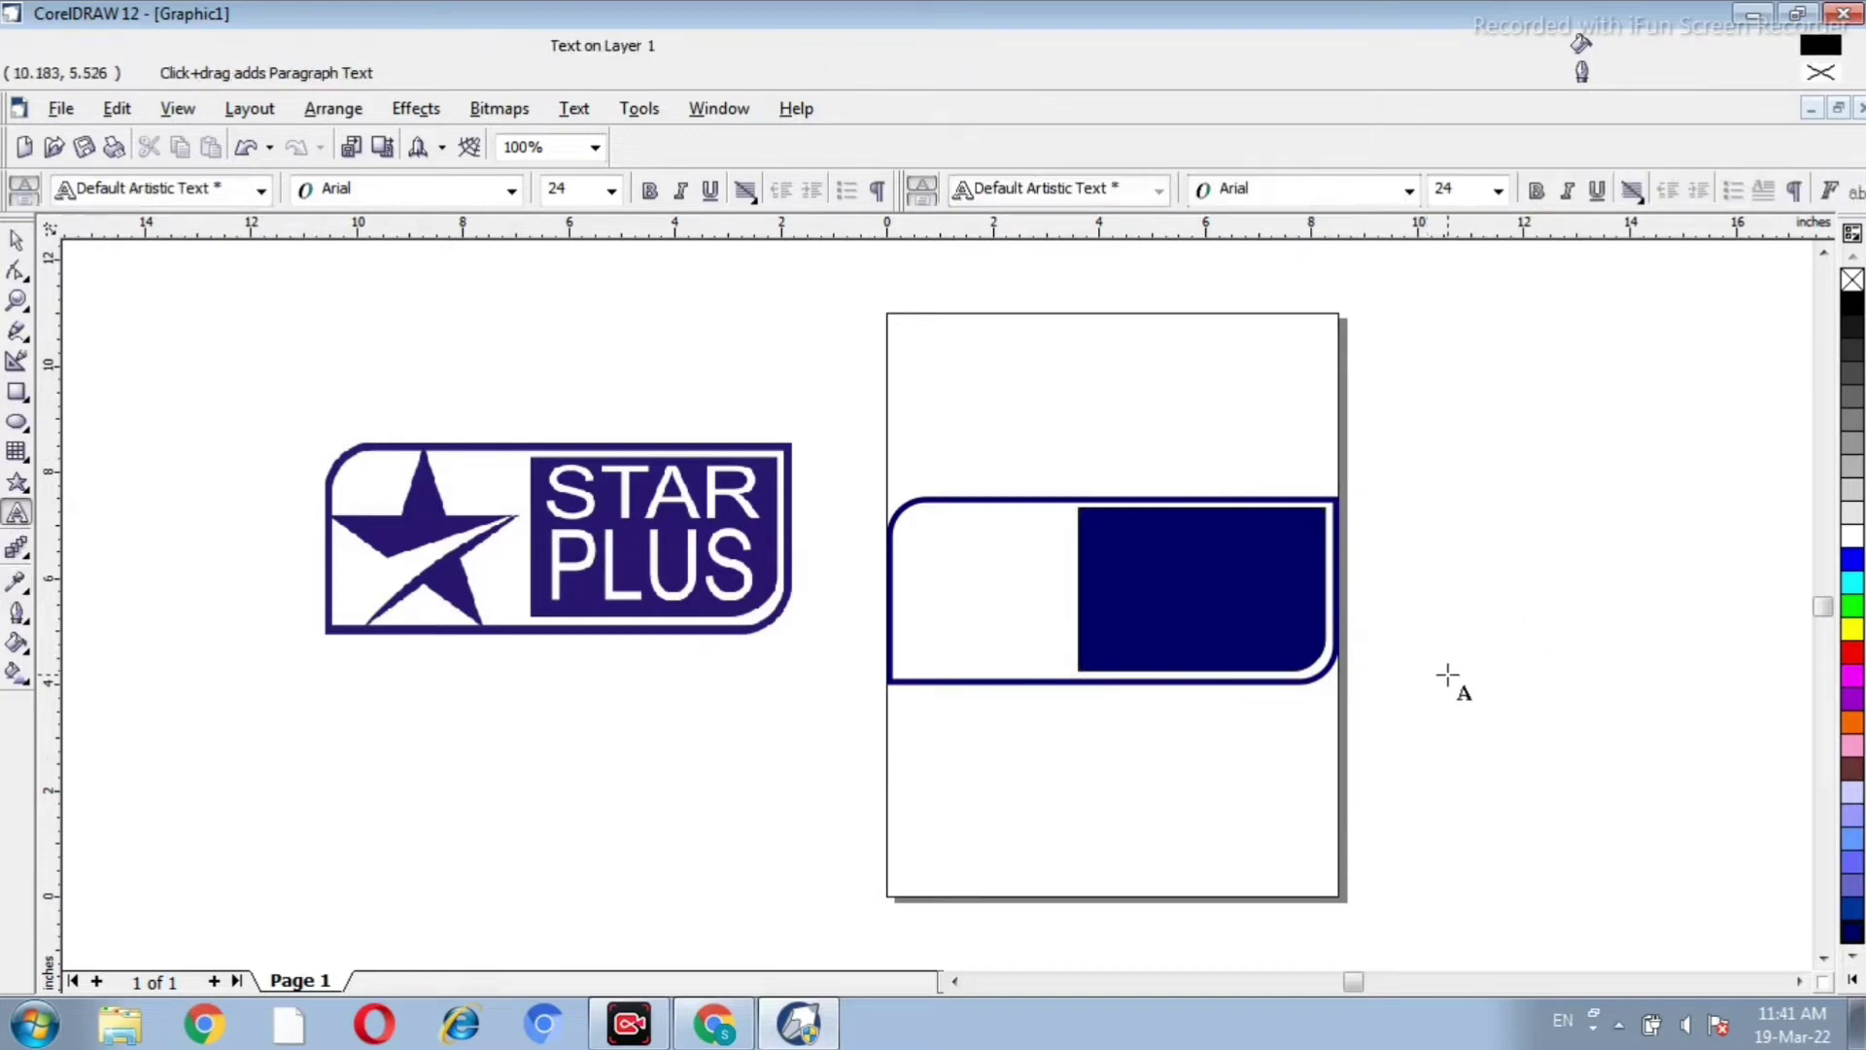
{"action": "type", "text": "STAR"}
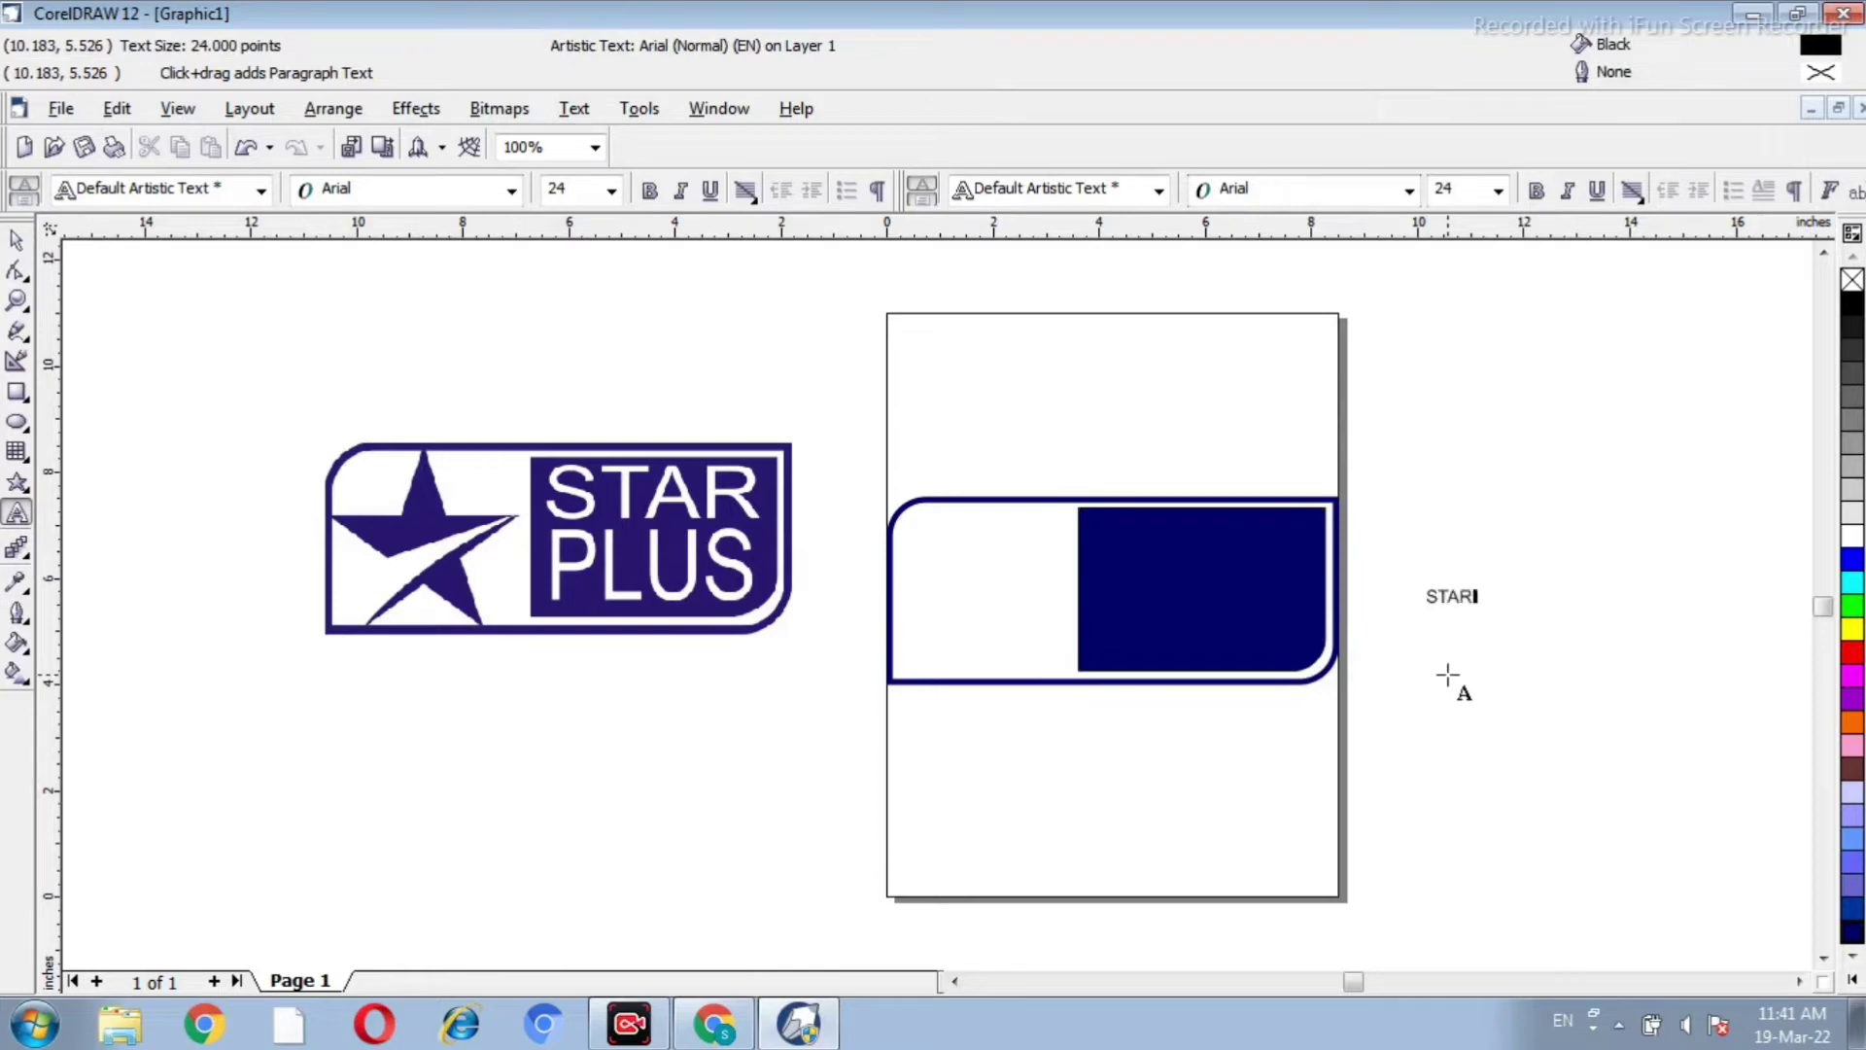
{"action": "left_click", "coordinate": [1478, 600]}
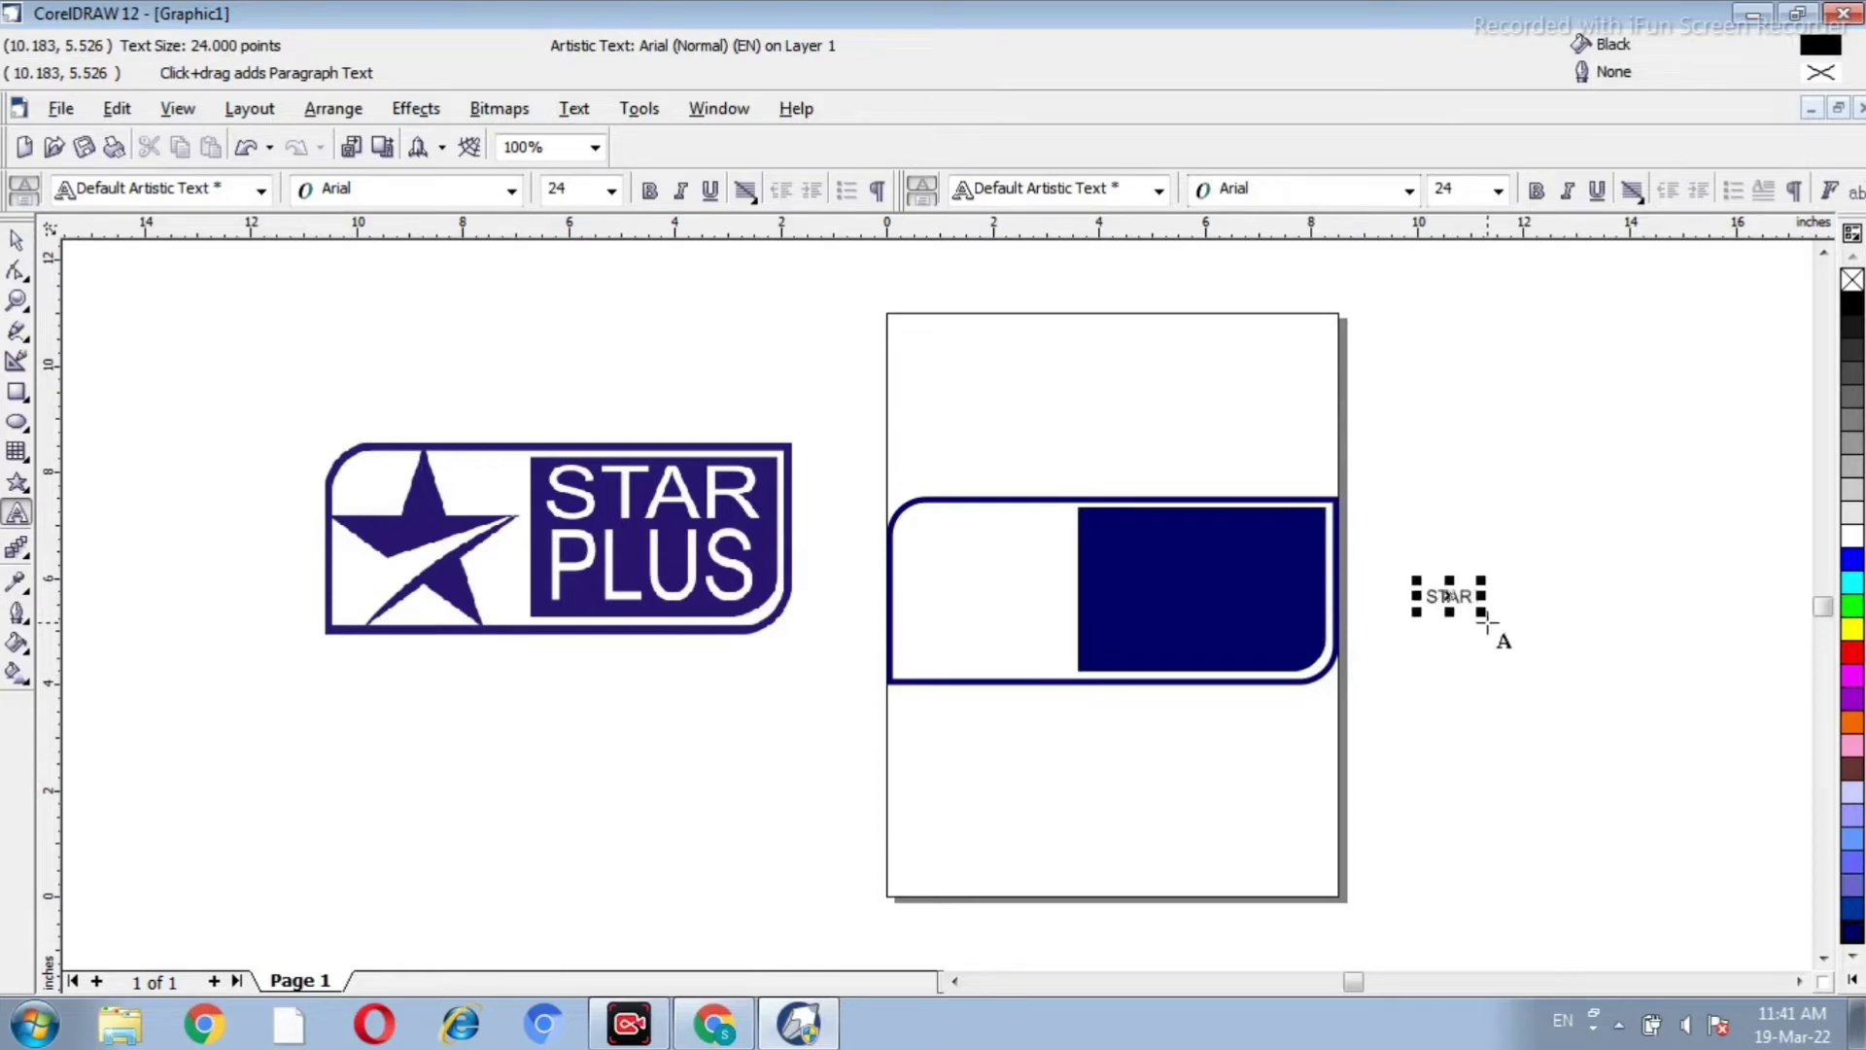
{"action": "left_click_drag", "start_coordinate": [1478, 614], "coordinate": [1556, 632]}
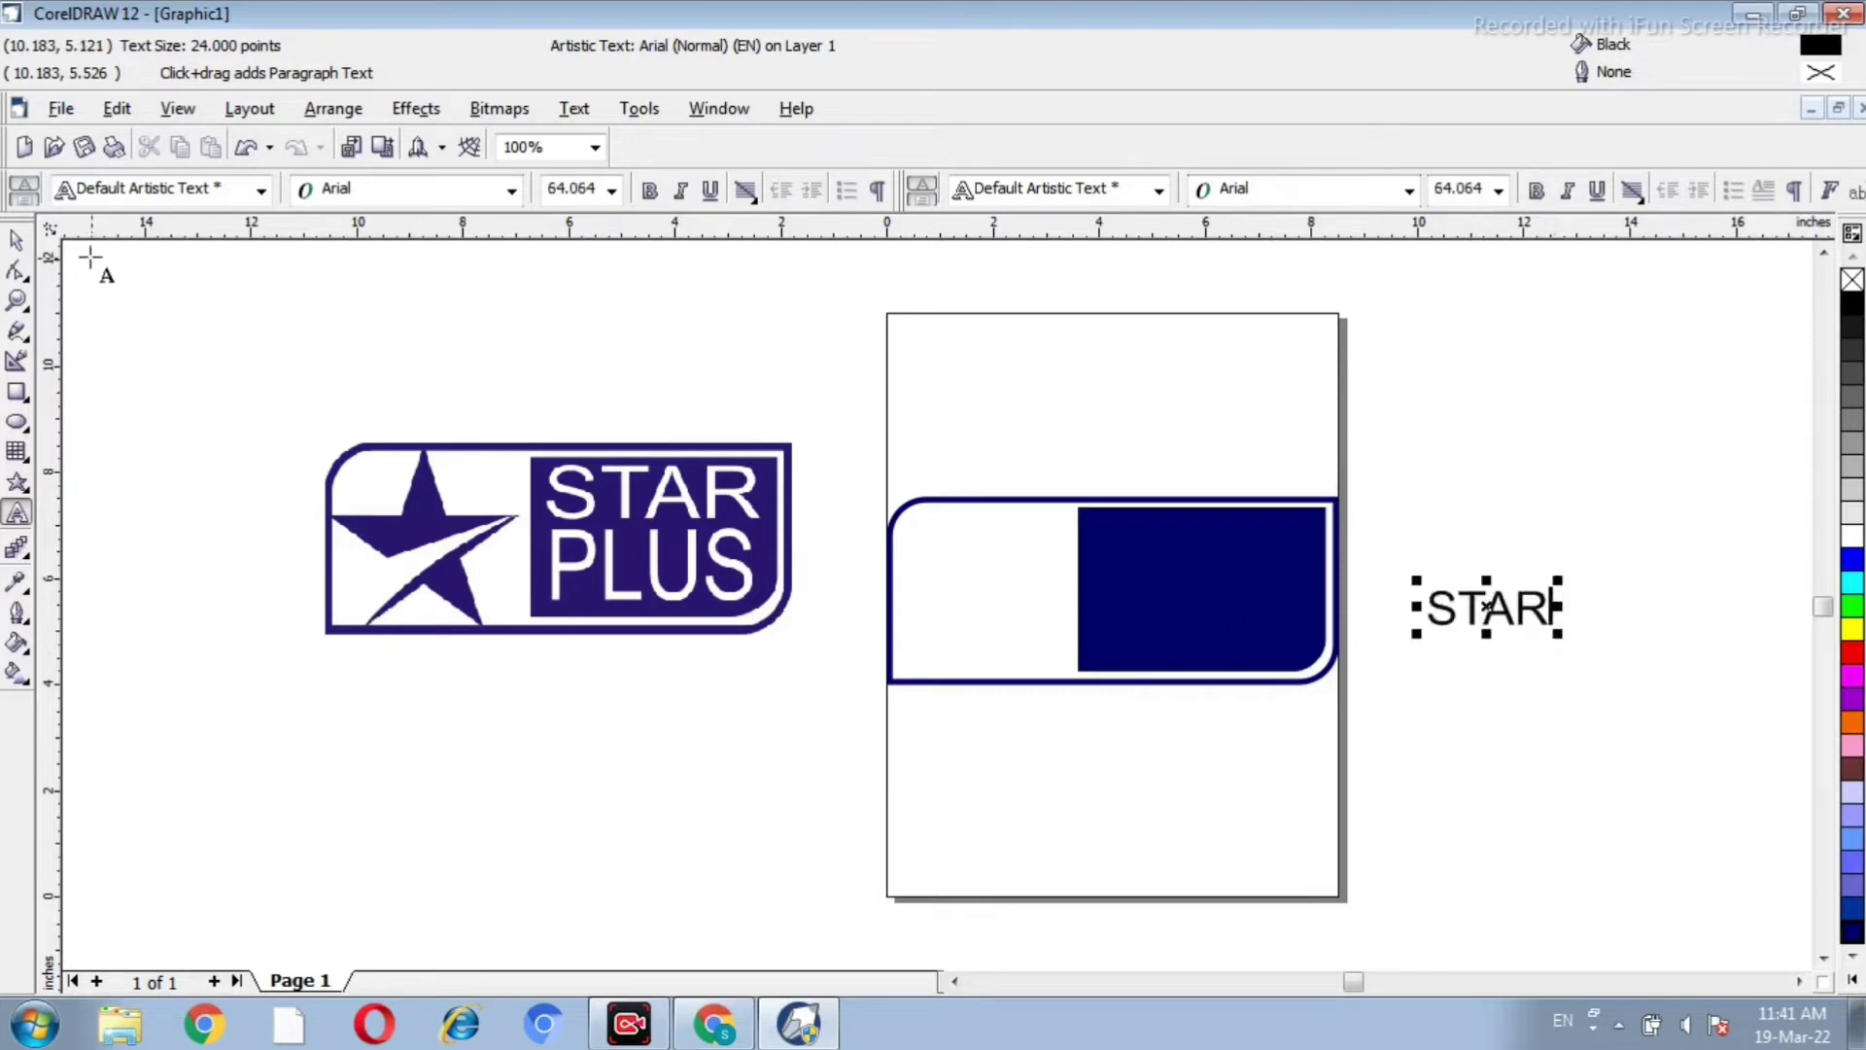
Step: Set the character spacing of the STAR text to 50%
{"action": "left_click", "coordinate": [16, 239]}
{"action": "left_click", "coordinate": [571, 109]}
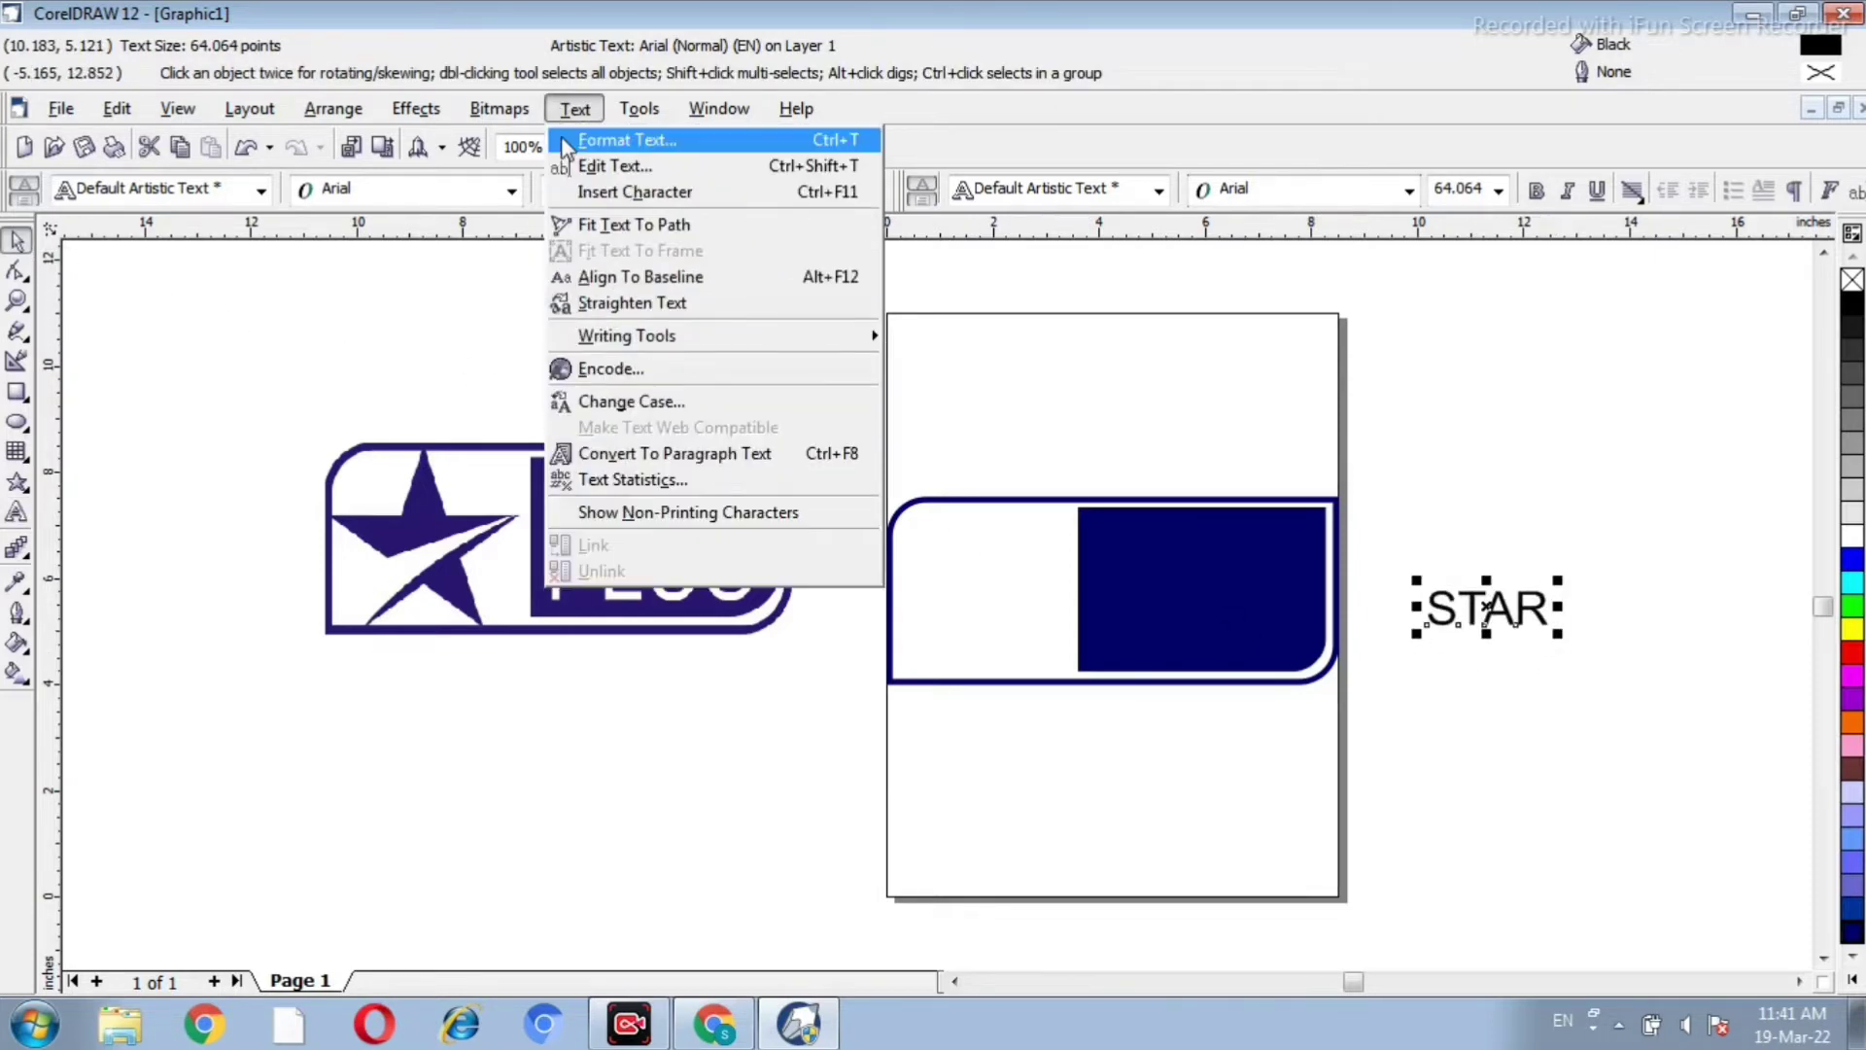
{"action": "key", "text": "Escape"}
{"action": "key", "text": "ctrl+t"}
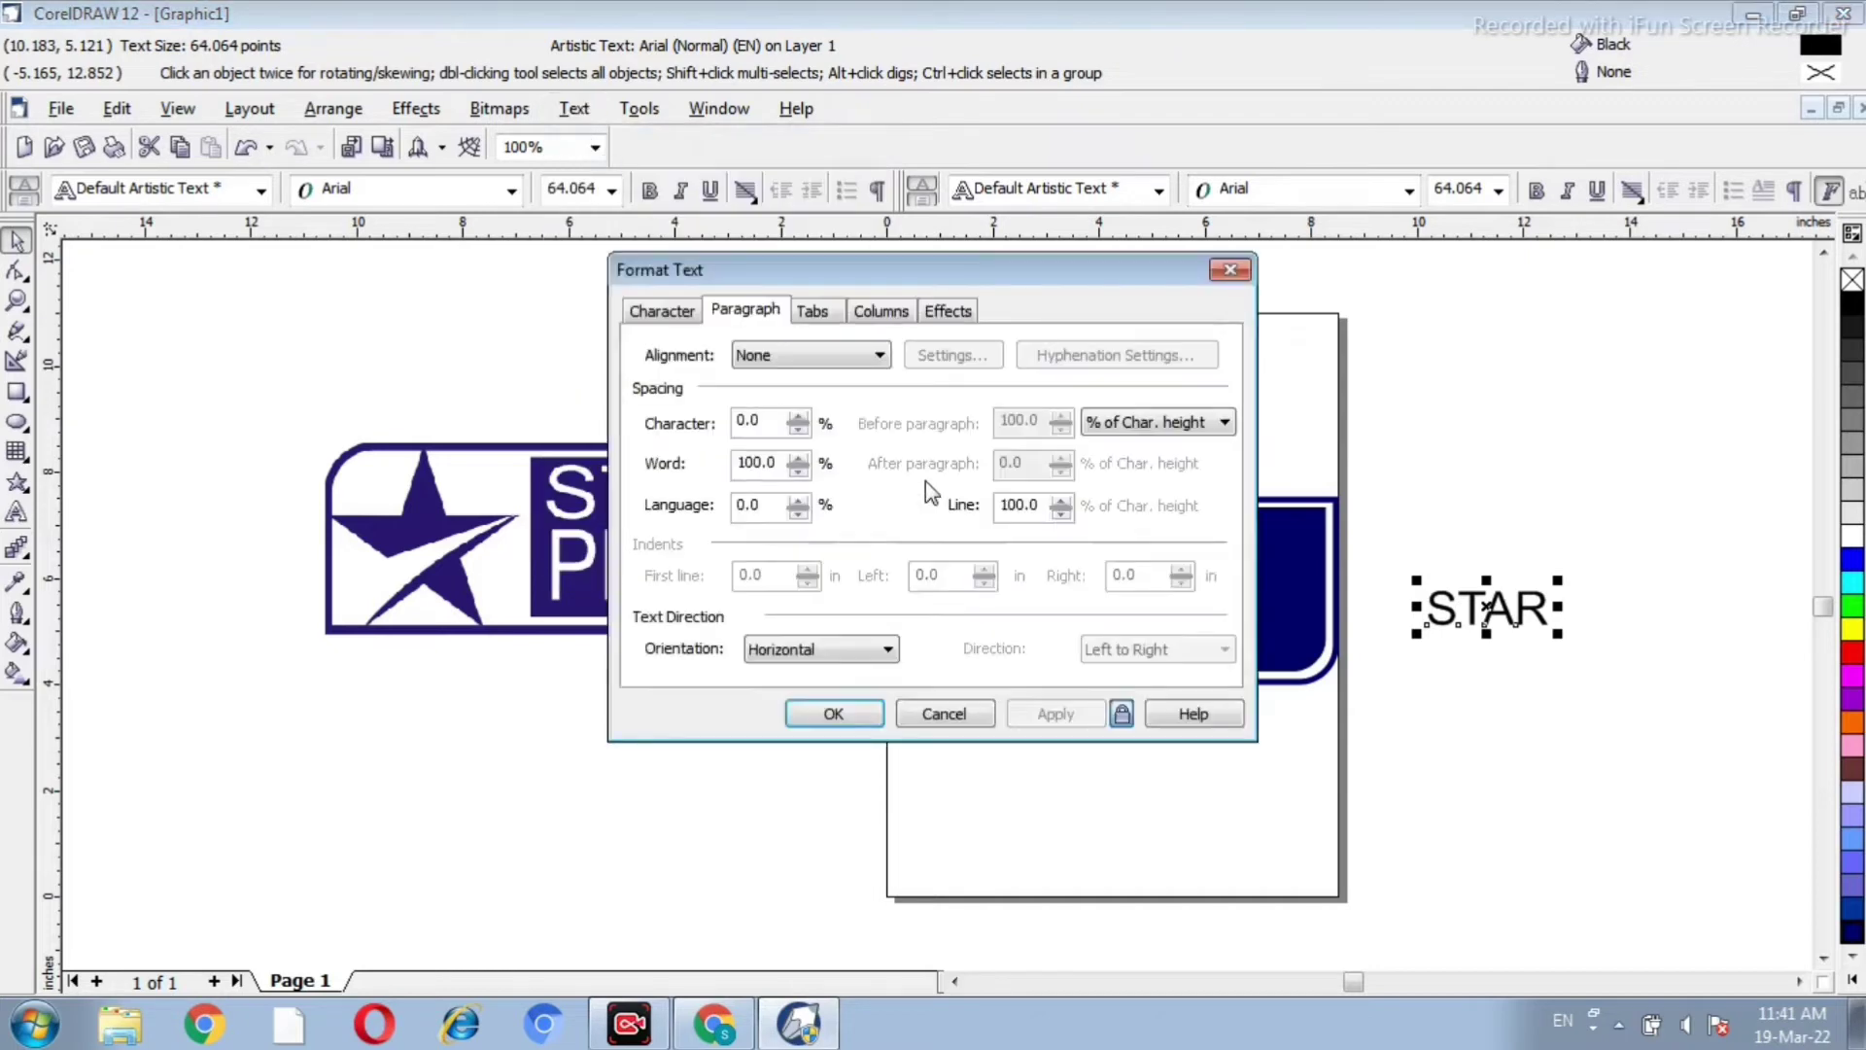
{"action": "left_click_drag", "start_coordinate": [775, 416], "coordinate": [634, 413]}
{"action": "type", "text": "50"}
{"action": "left_click", "coordinate": [834, 713]}
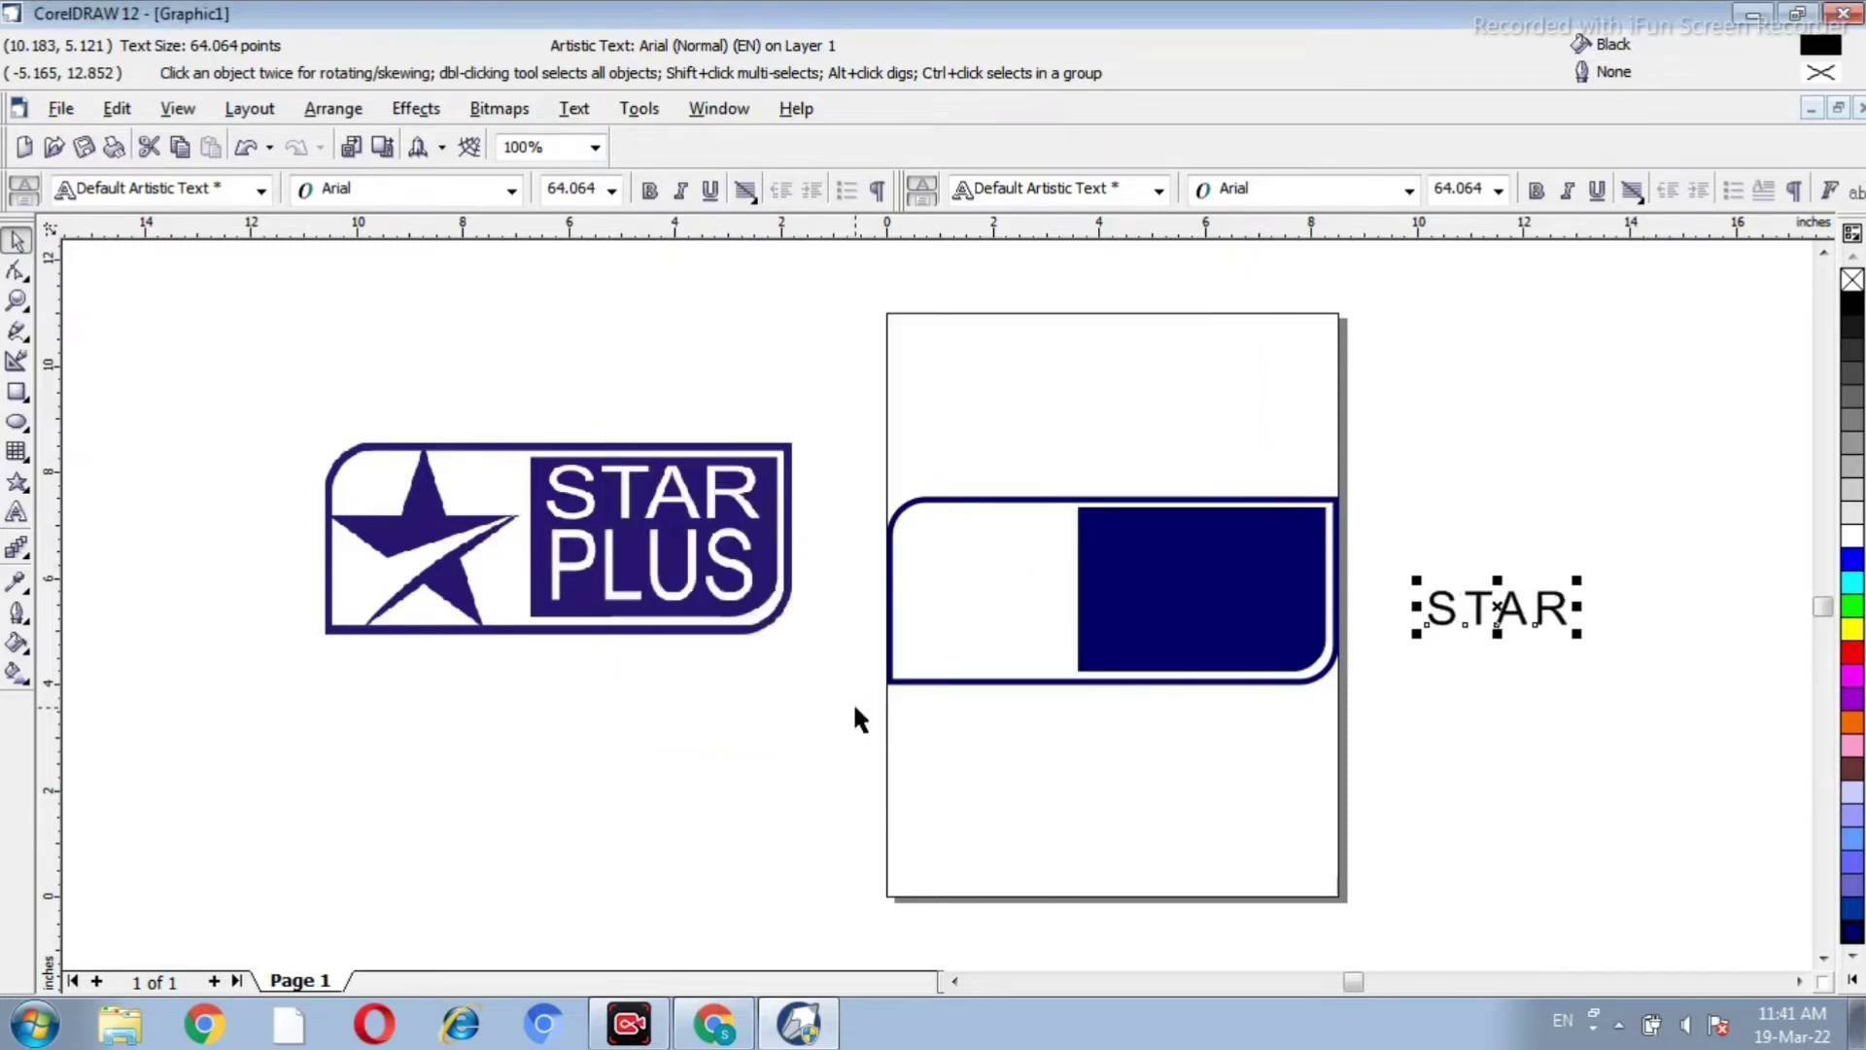
{"action": "left_click", "coordinate": [1493, 724]}
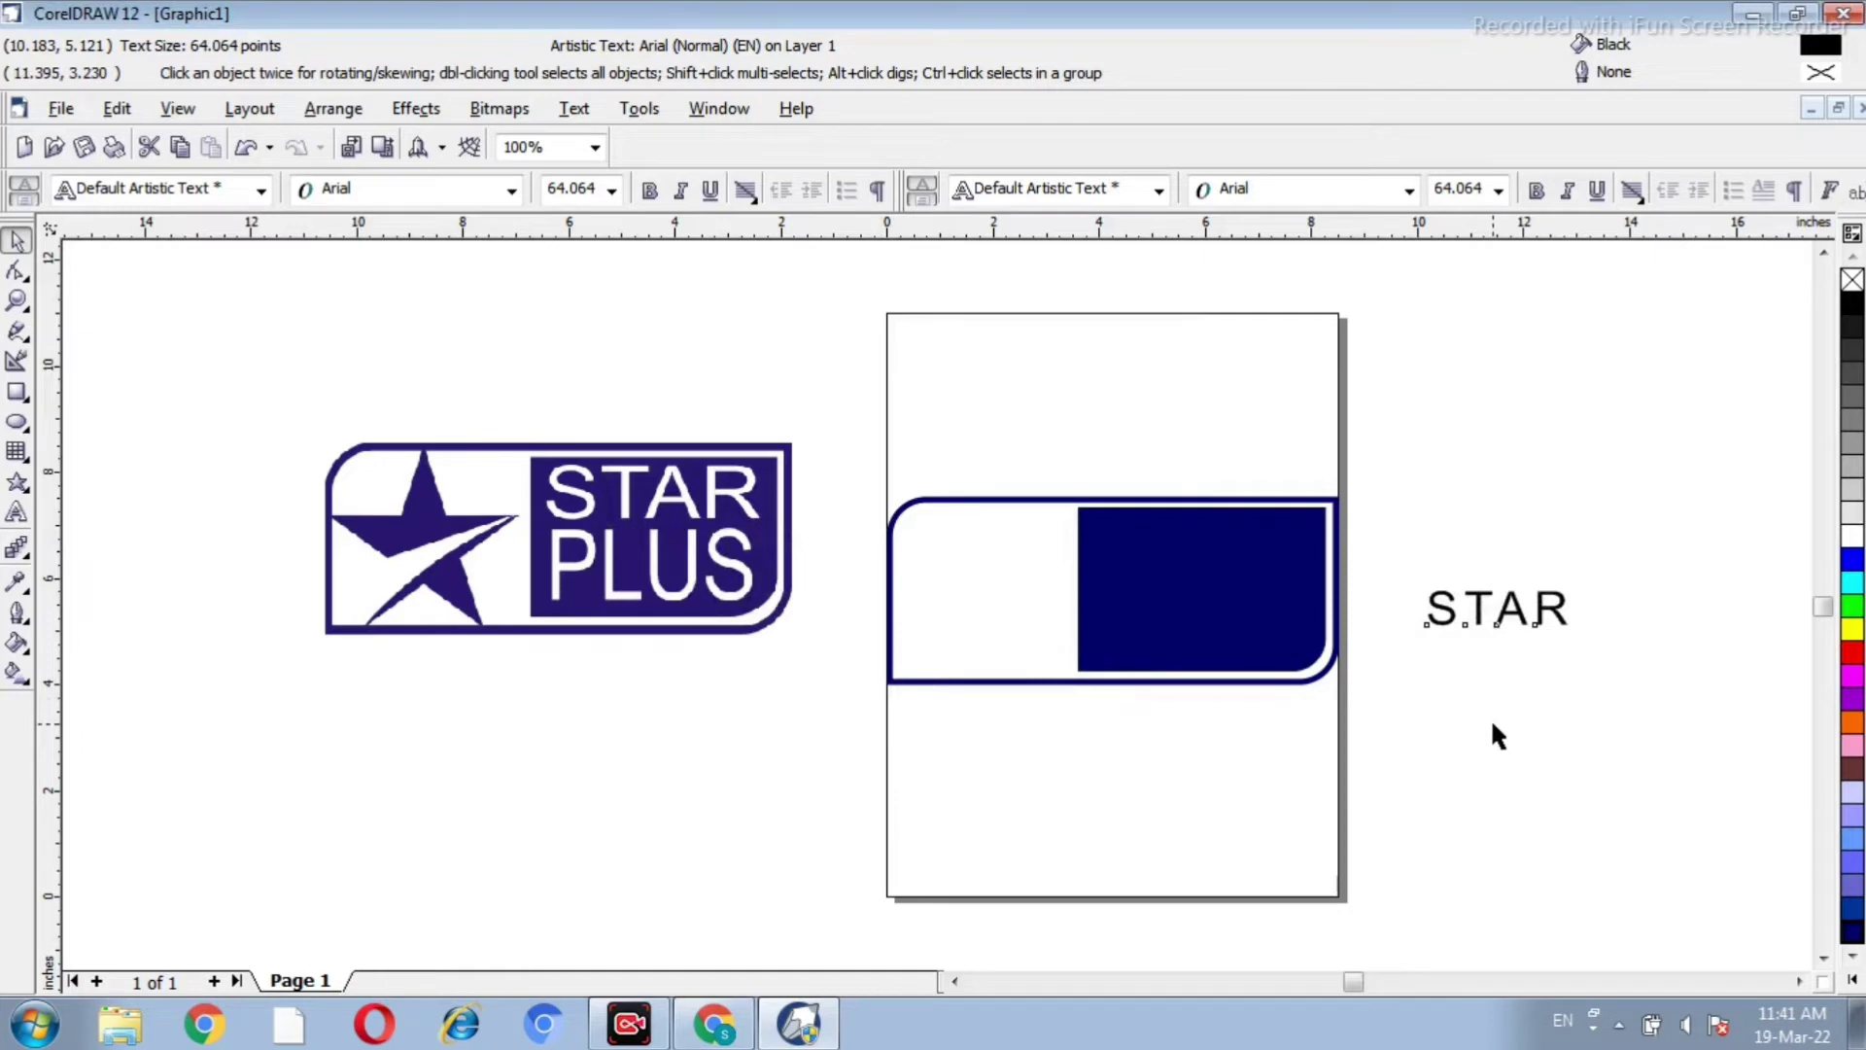
{"action": "left_click", "coordinate": [953, 307]}
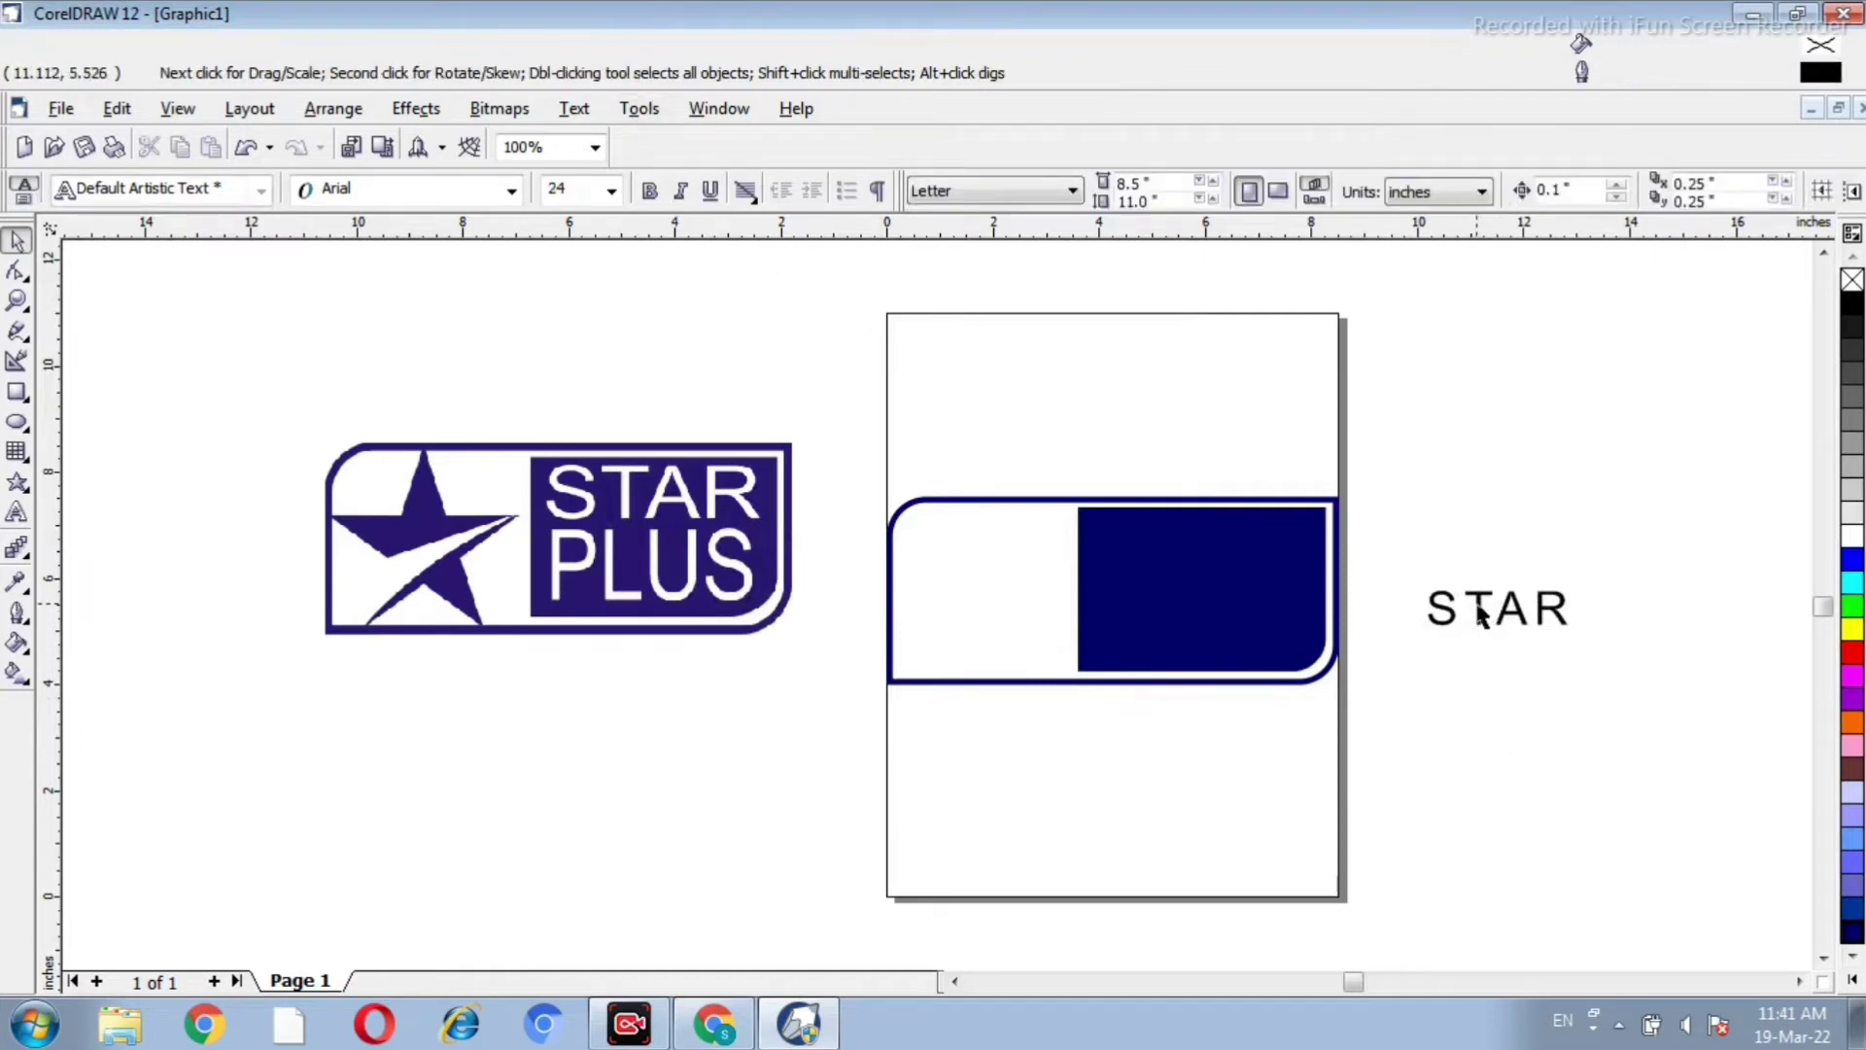
Step: Make the STAR text bold and place it on the upper part of the navy block
{"action": "left_click", "coordinate": [1480, 614]}
{"action": "left_click", "coordinate": [650, 191]}
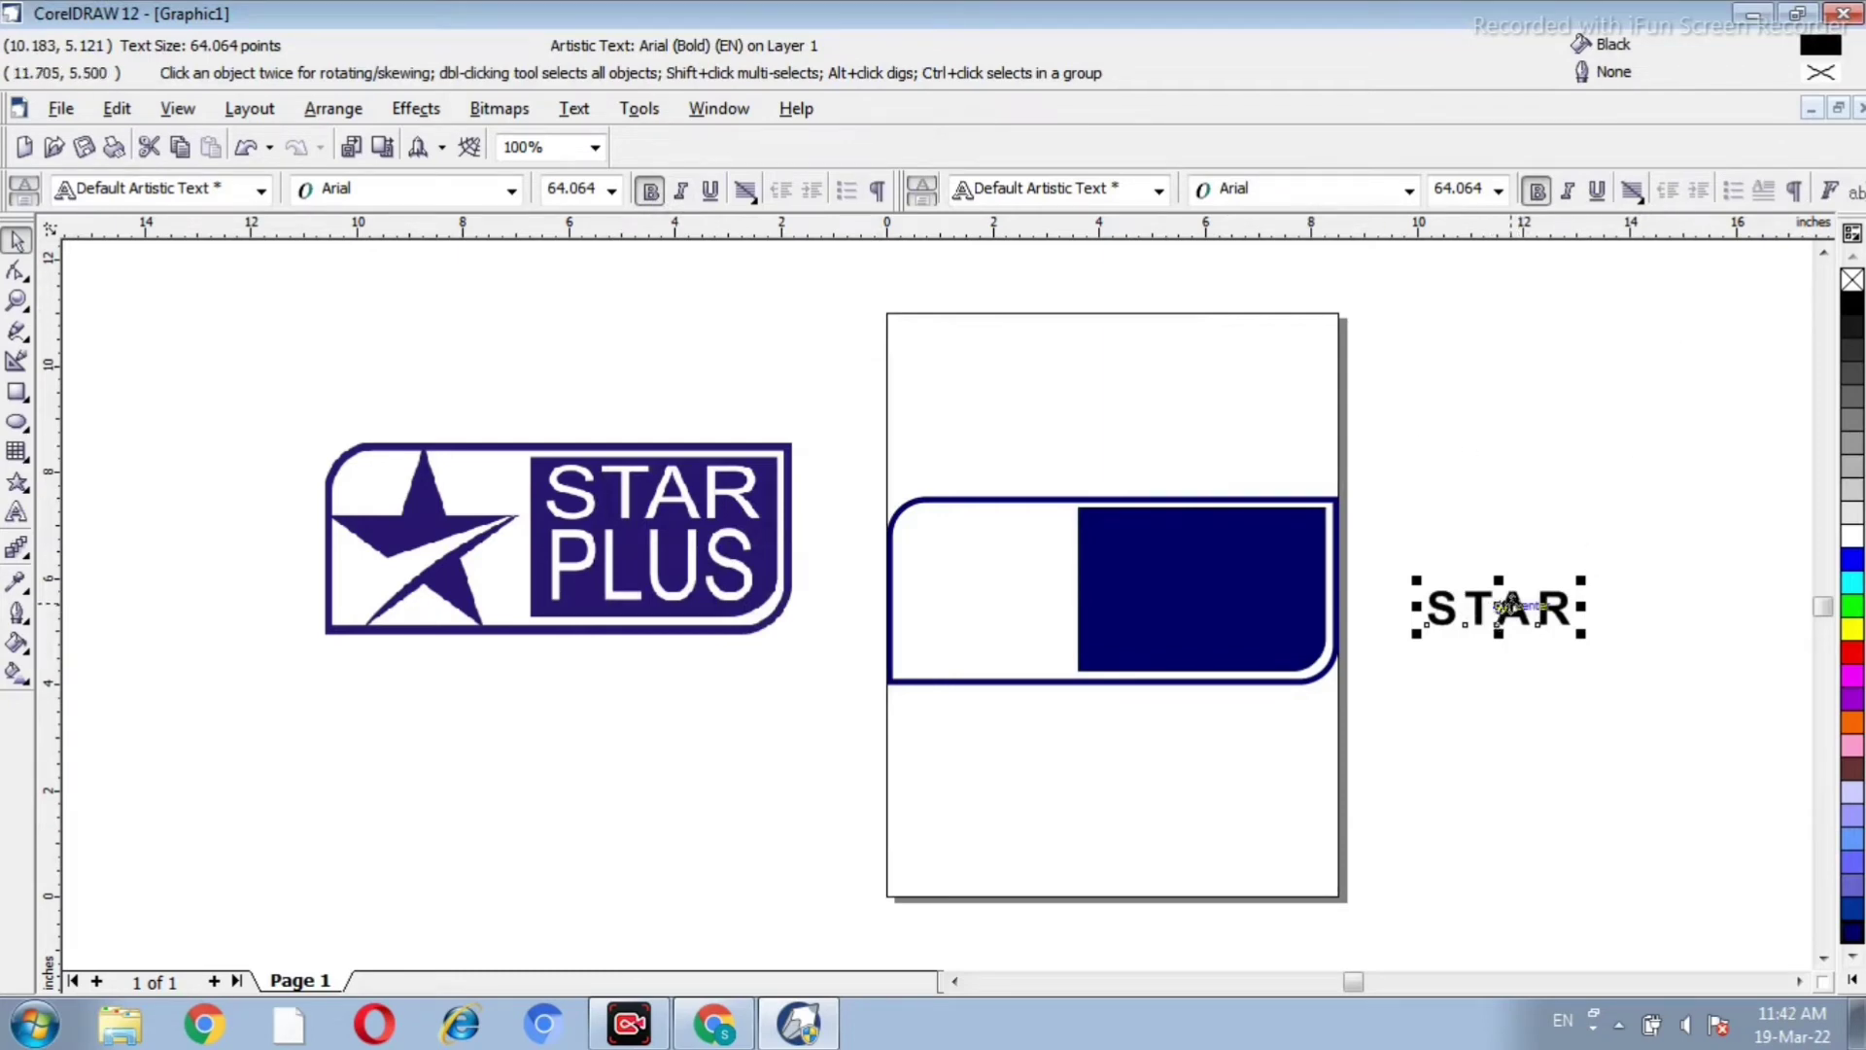
{"action": "left_click_drag", "start_coordinate": [1501, 605], "coordinate": [1215, 542]}
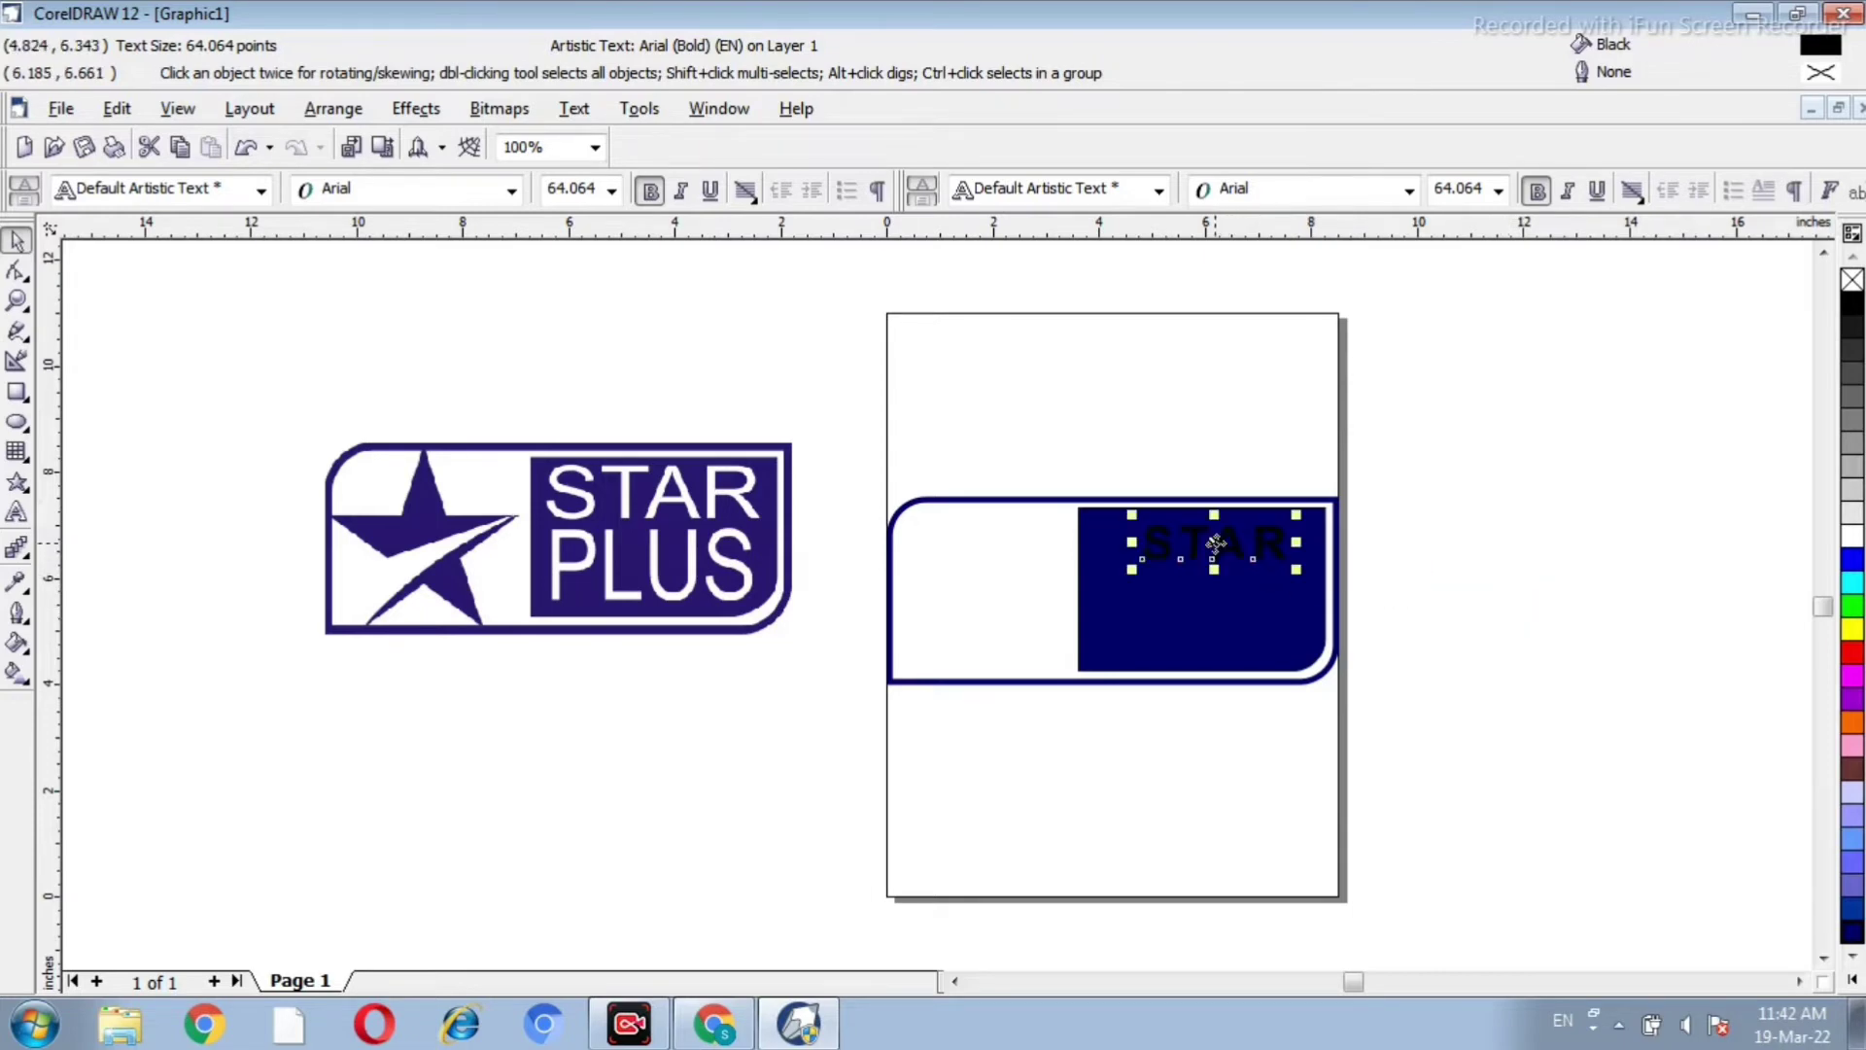
Step: Give the STAR text a white fill and outline, and enlarge it to span most of the navy block's width
{"action": "left_click", "coordinate": [1850, 534]}
{"action": "right_click", "coordinate": [1849, 534]}
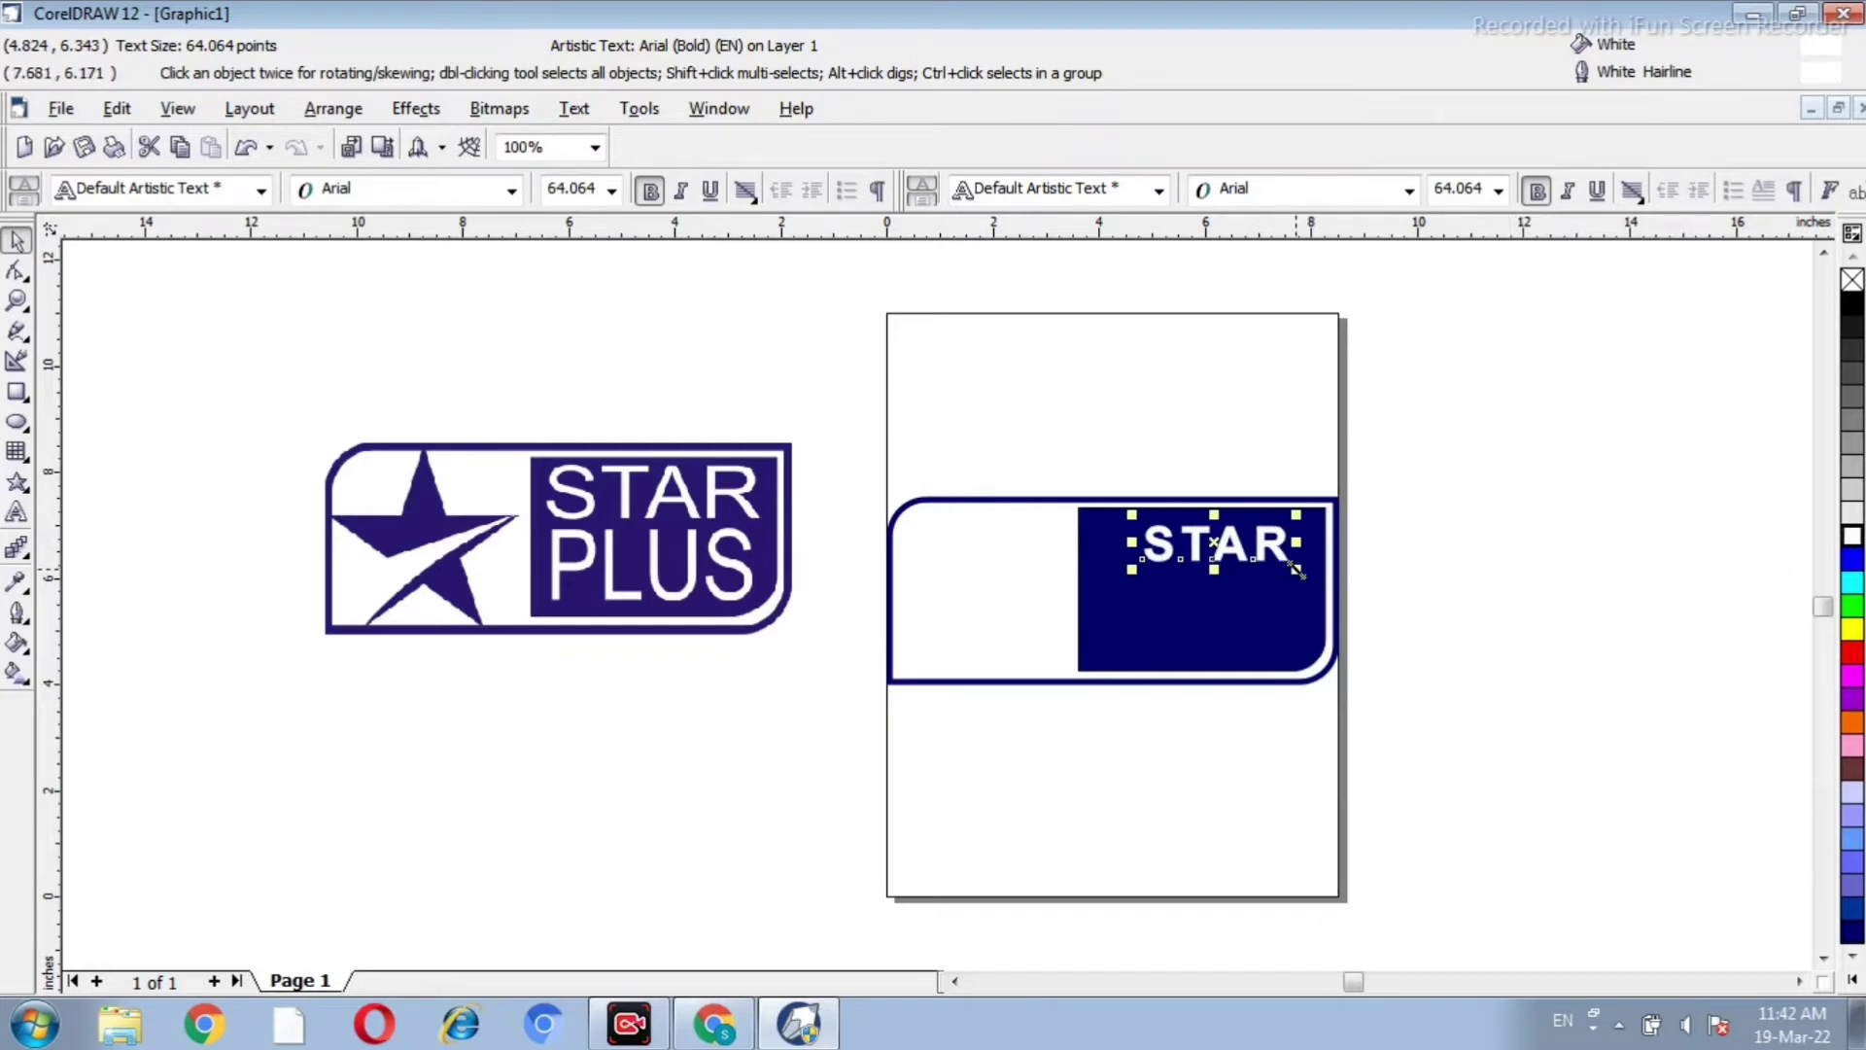
{"action": "left_click_drag", "start_coordinate": [1296, 569], "coordinate": [1261, 554]}
{"action": "left_click", "coordinate": [1419, 536]}
{"action": "left_click", "coordinate": [1449, 591]}
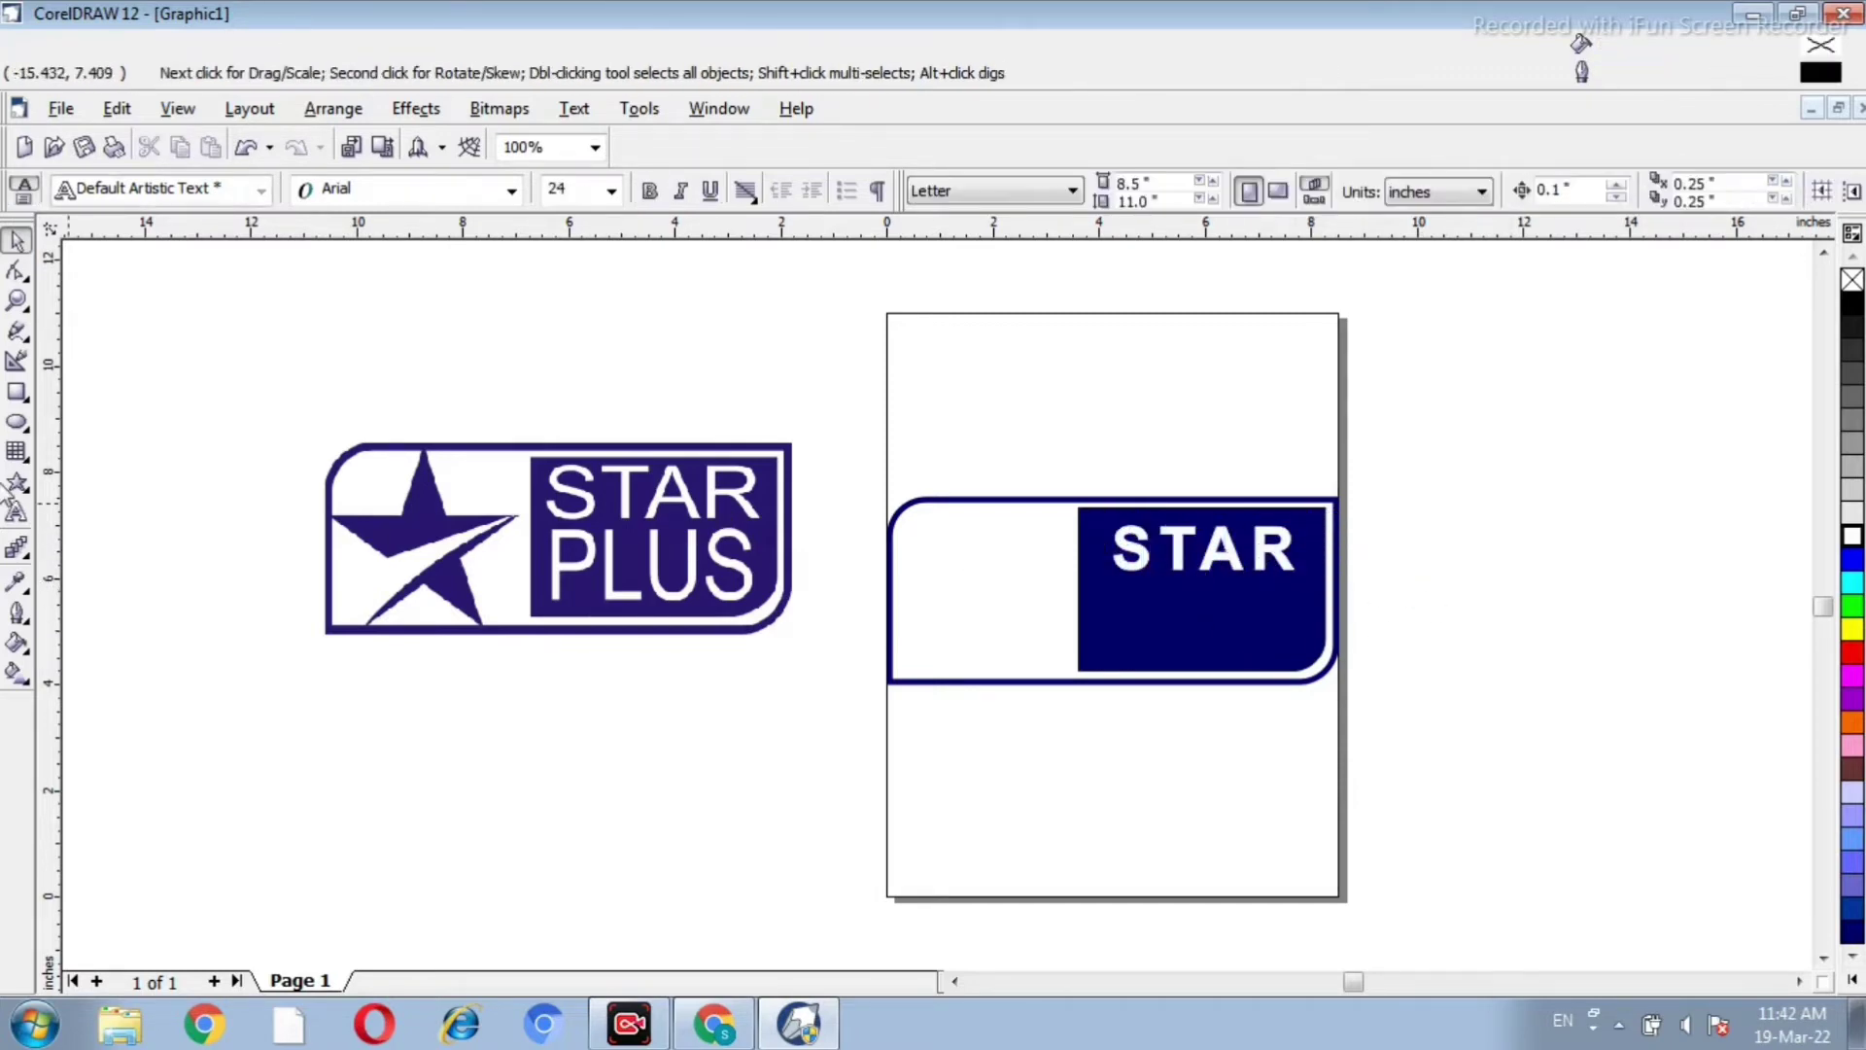
Step: Add the artistic text PLUS to the right of the page and make it bold
{"action": "left_click", "coordinate": [16, 511]}
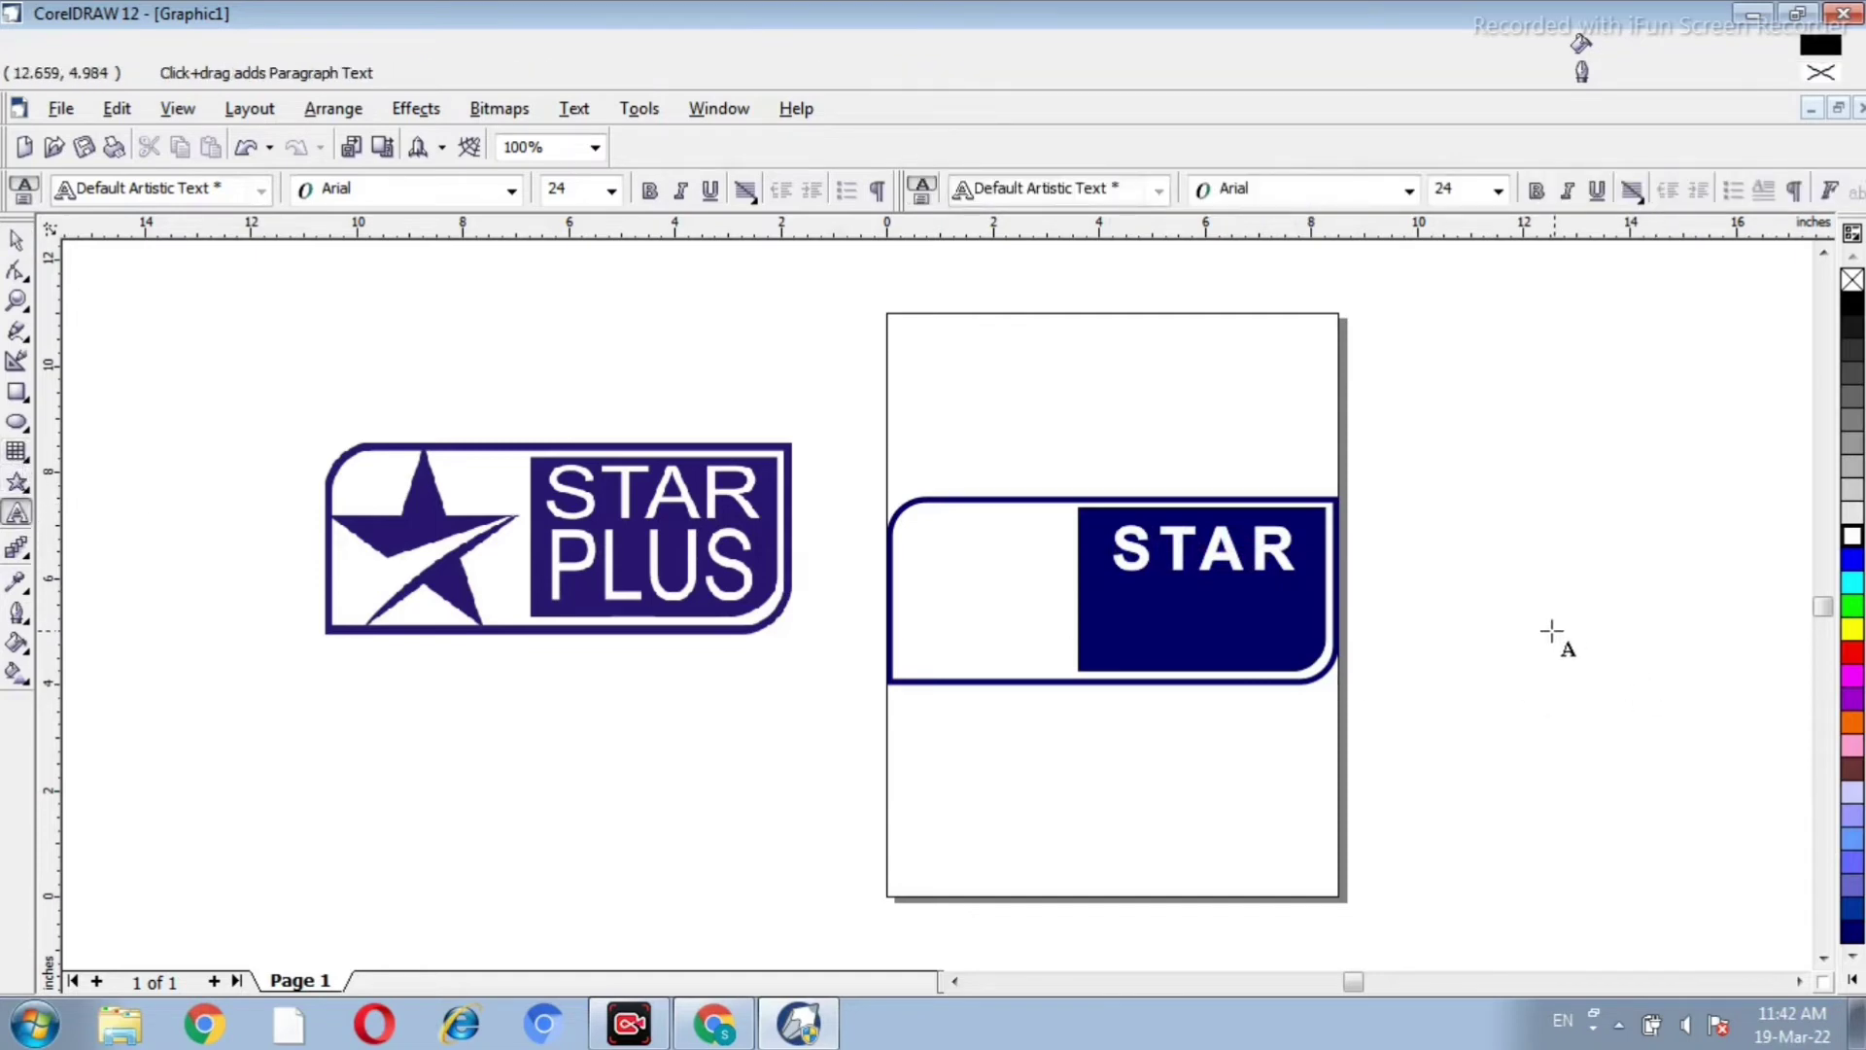
{"action": "left_click", "coordinate": [1502, 619]}
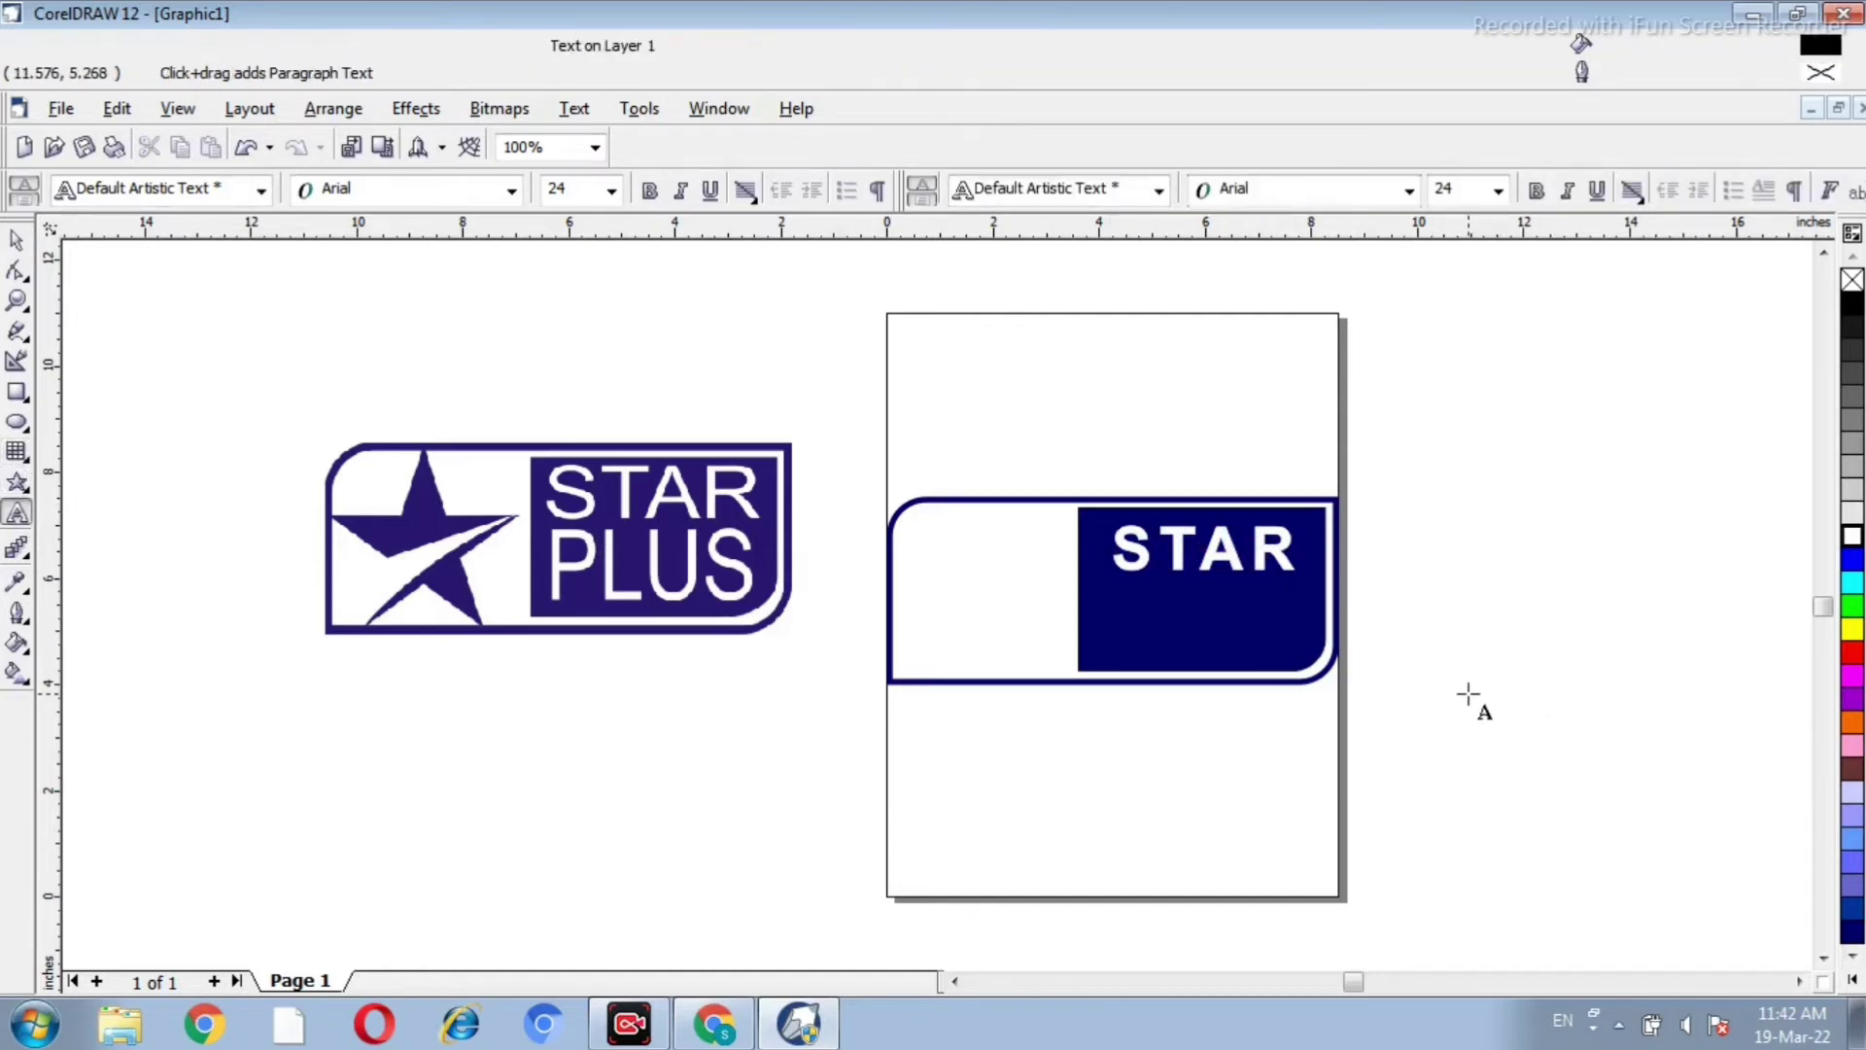
{"action": "type", "text": "PLUS"}
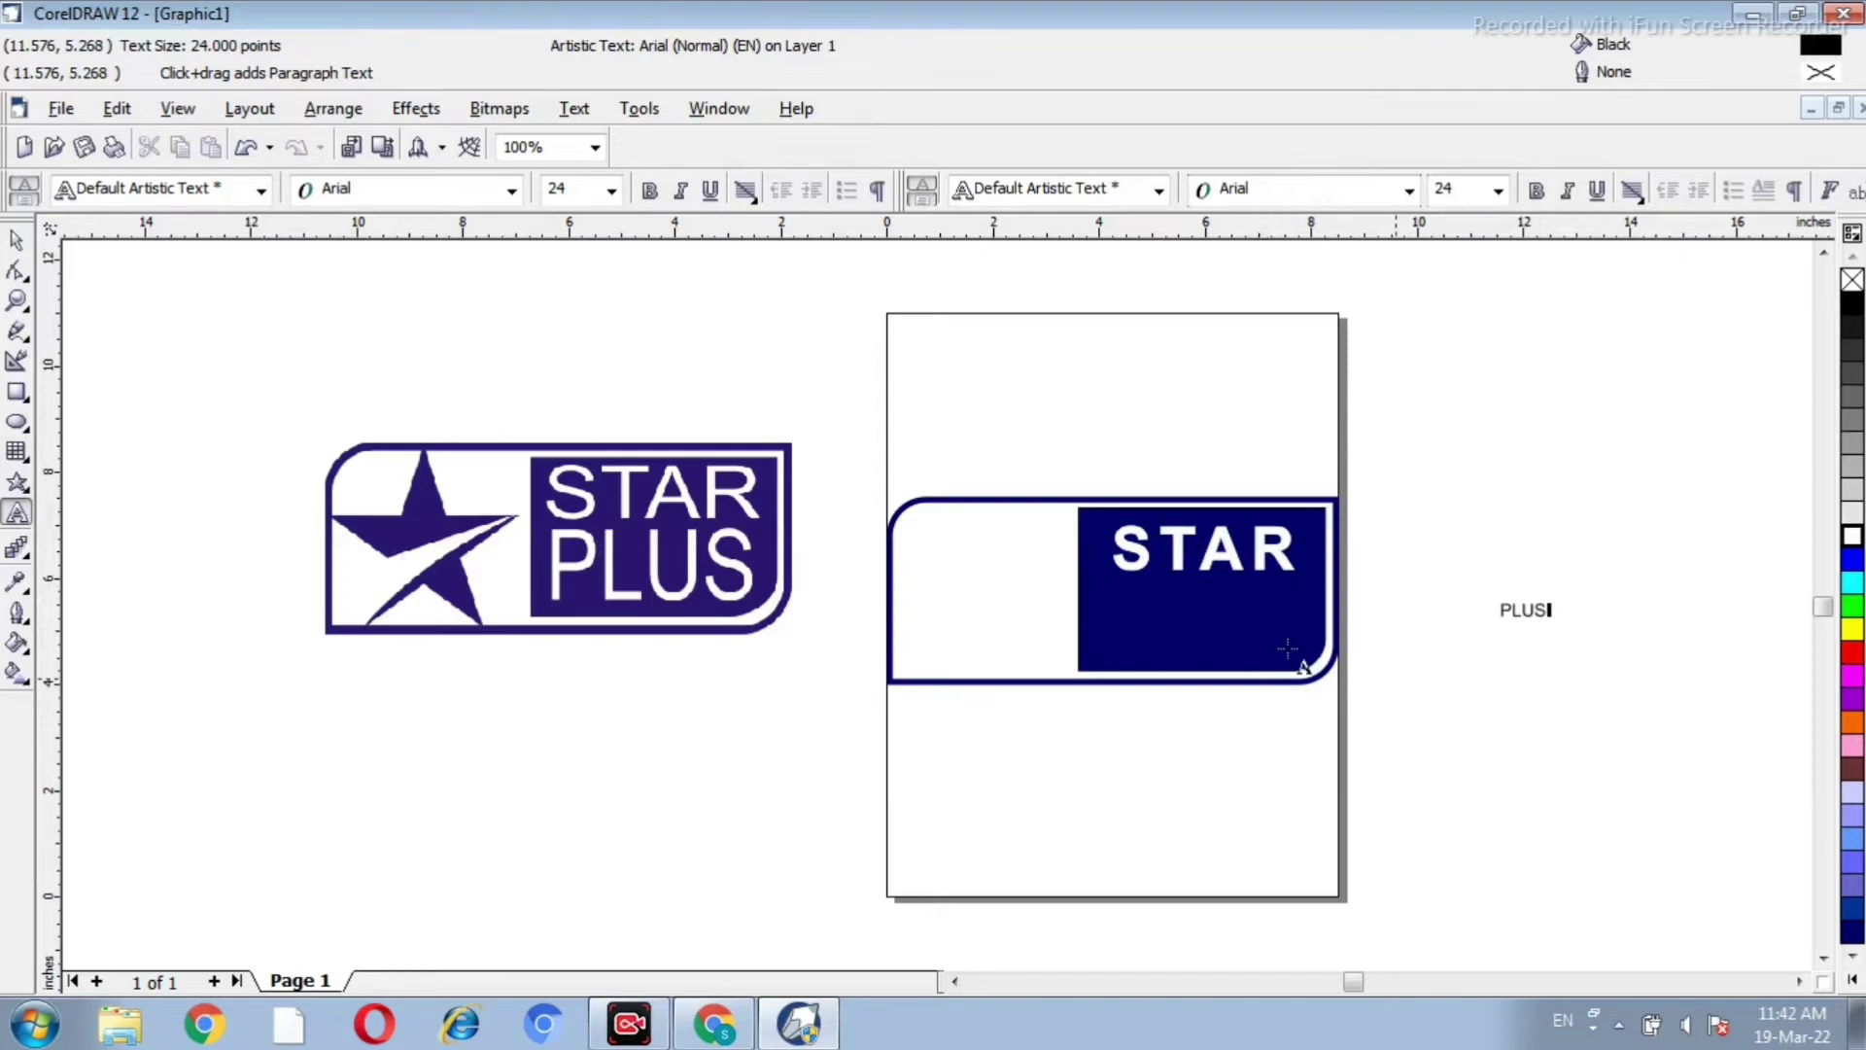
{"action": "left_click", "coordinate": [21, 242]}
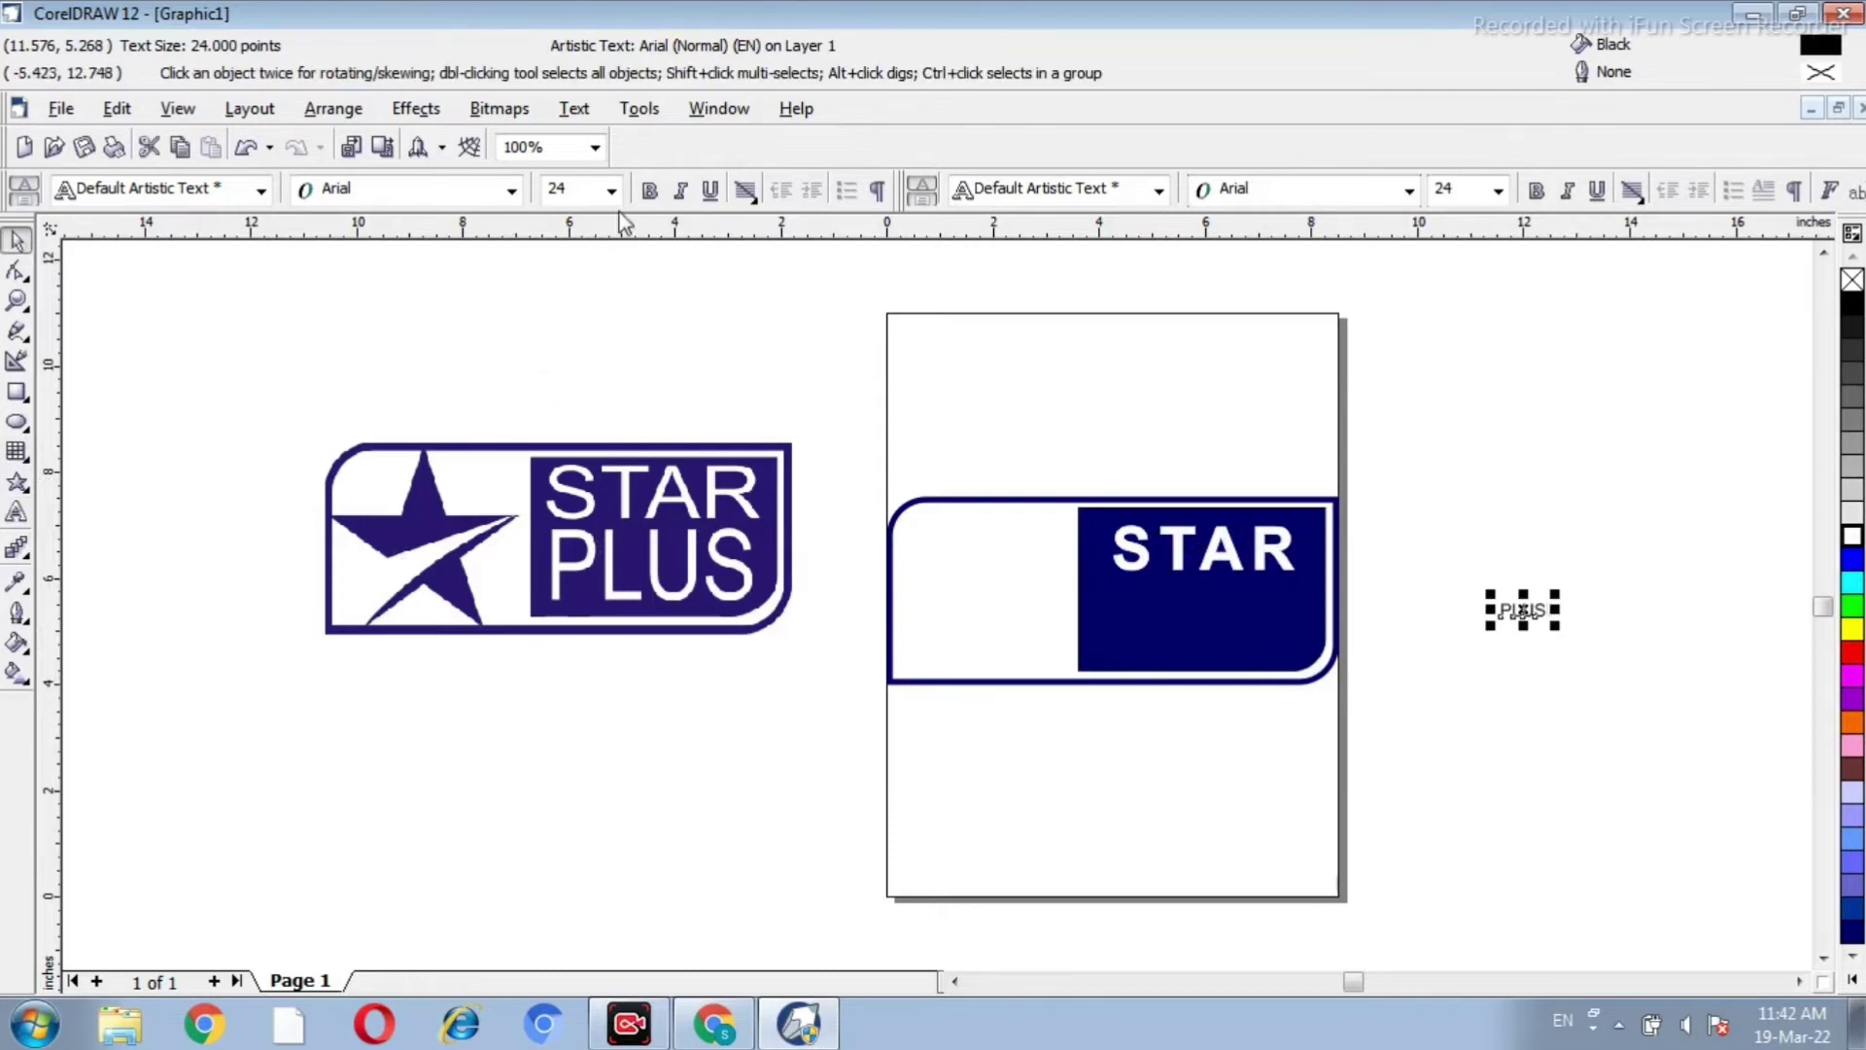
{"action": "left_click", "coordinate": [651, 190]}
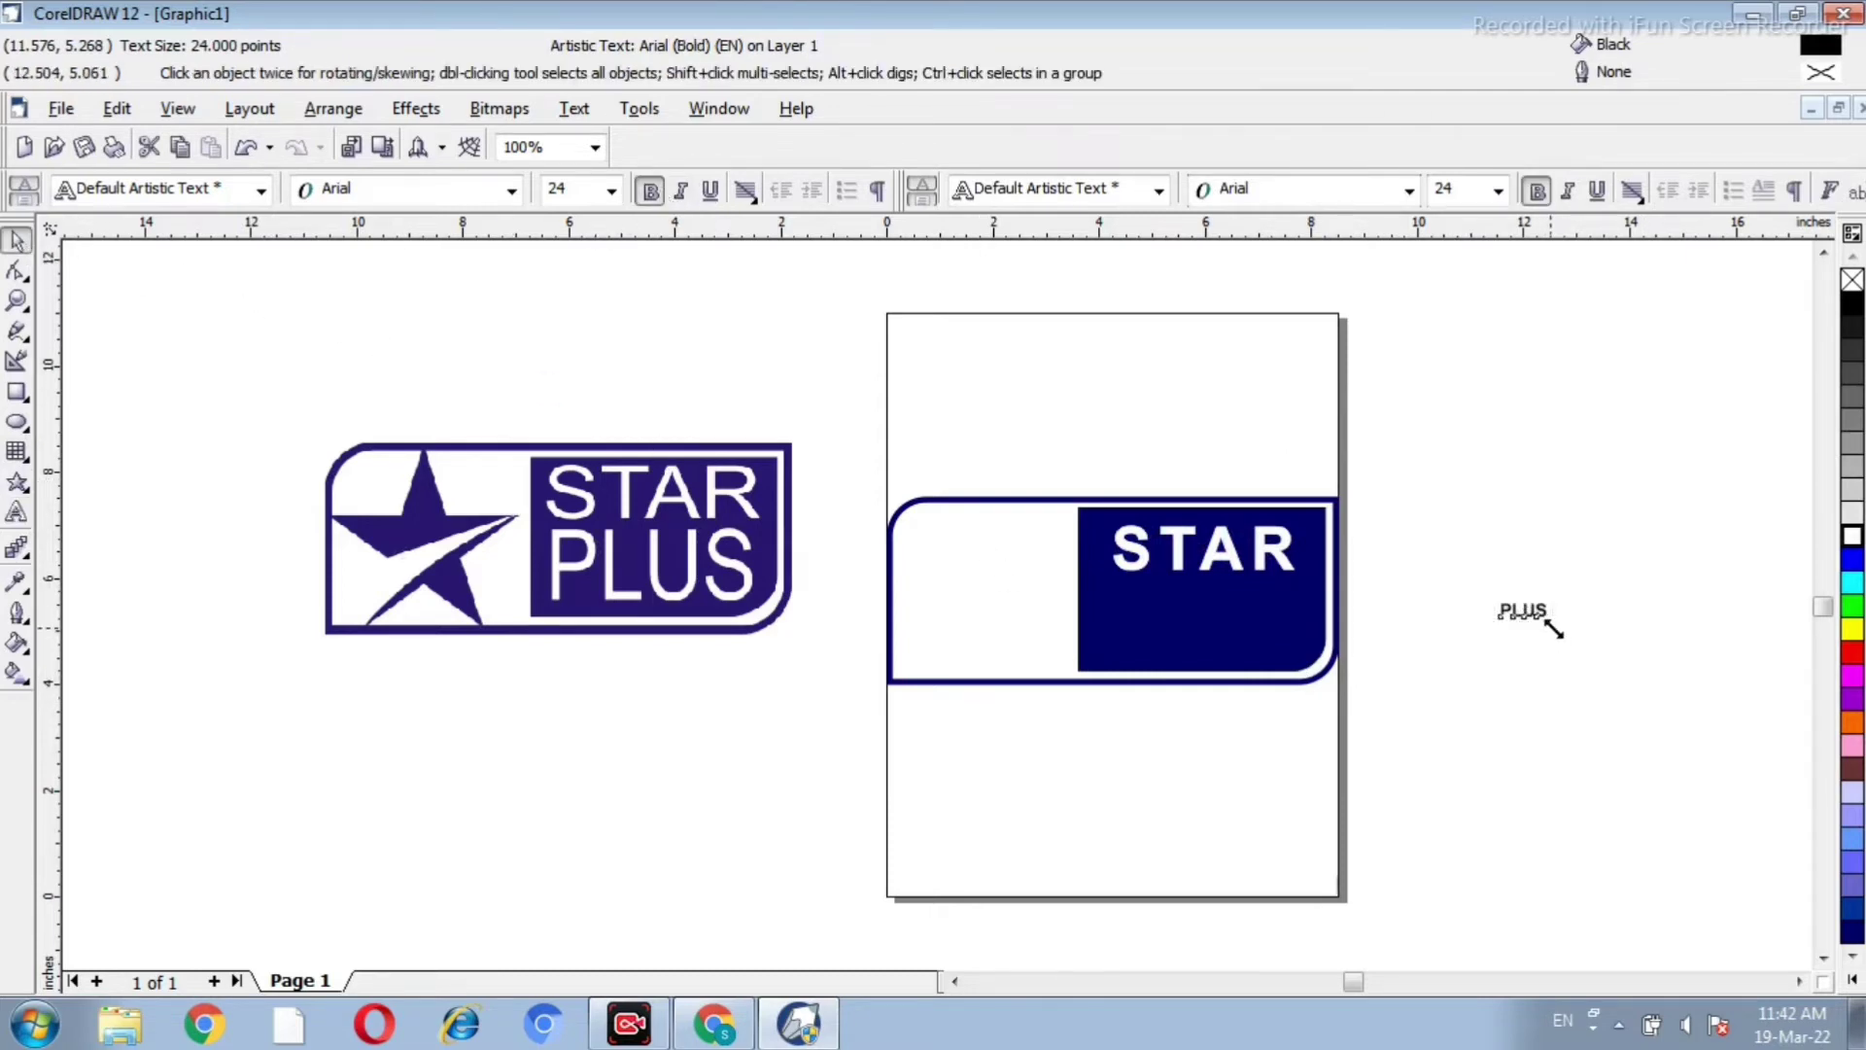
Step: Enlarge the PLUS text to about 105 points and widen its character spacing
{"action": "left_click_drag", "start_coordinate": [1555, 627], "coordinate": [1711, 729]}
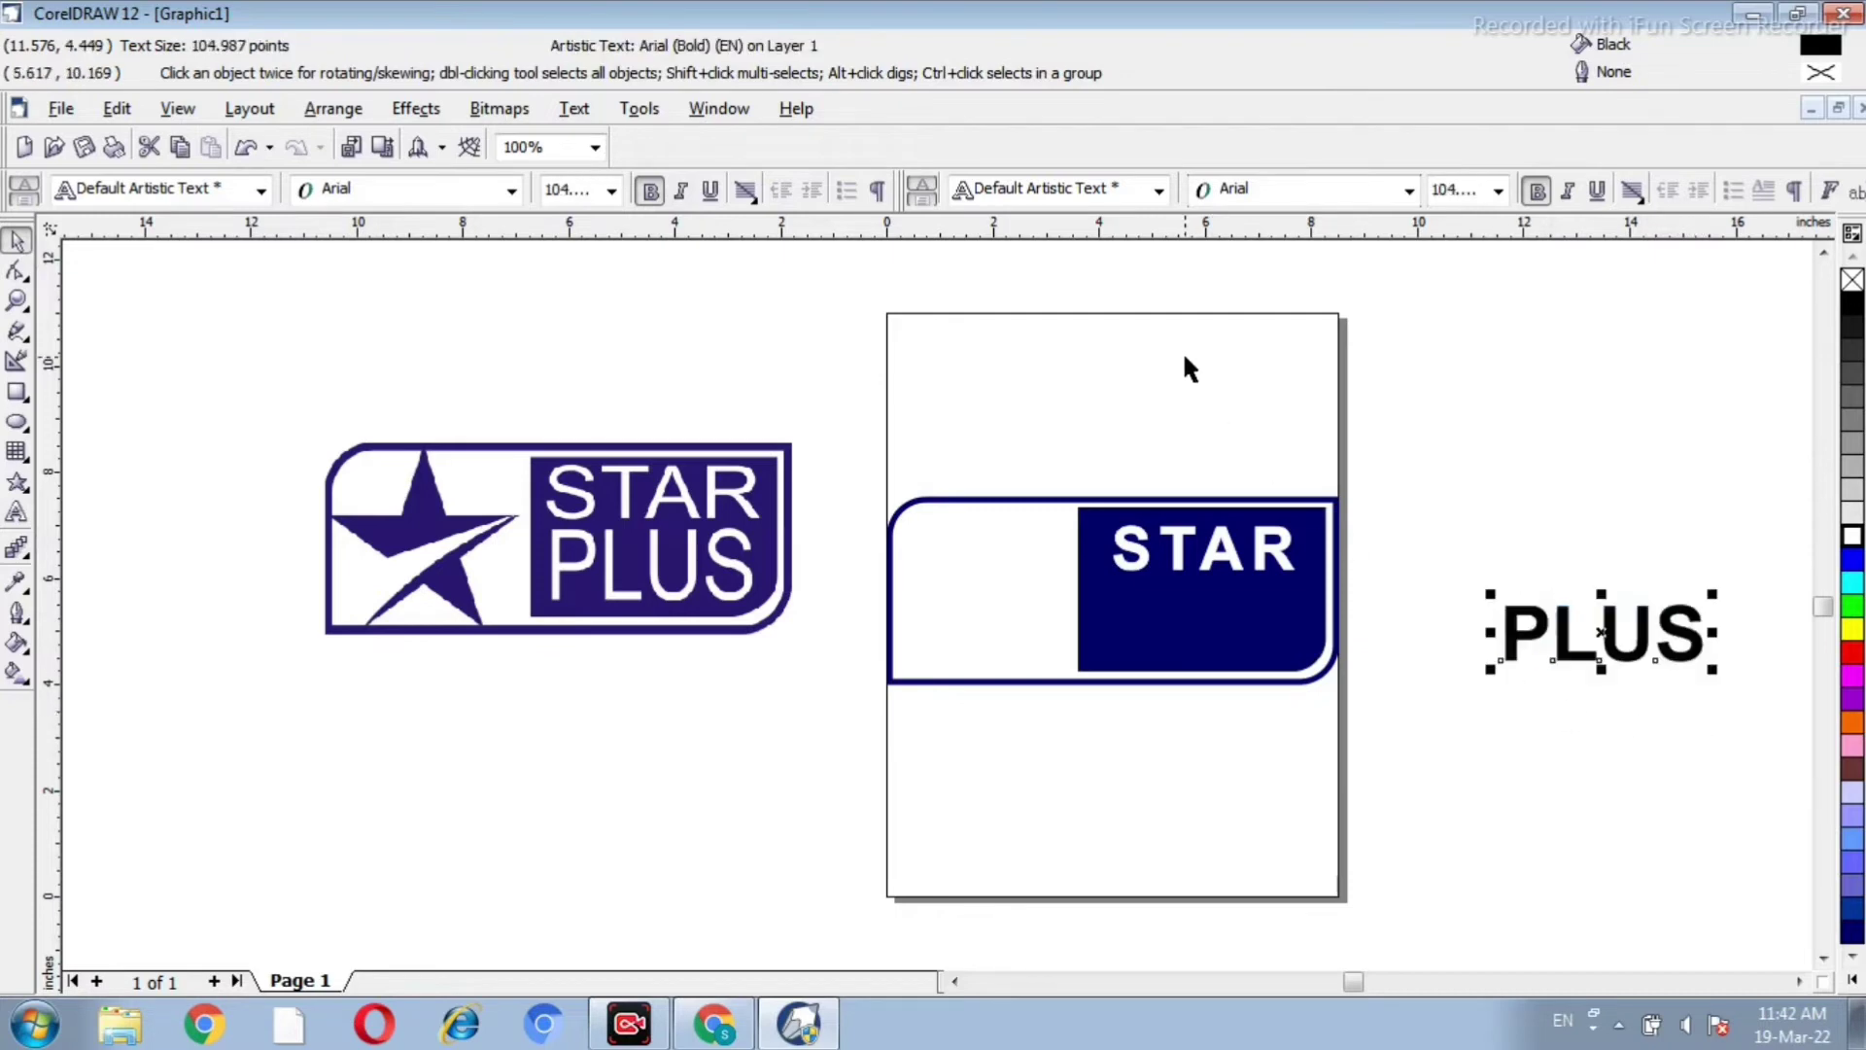
{"action": "left_click", "coordinate": [575, 109]}
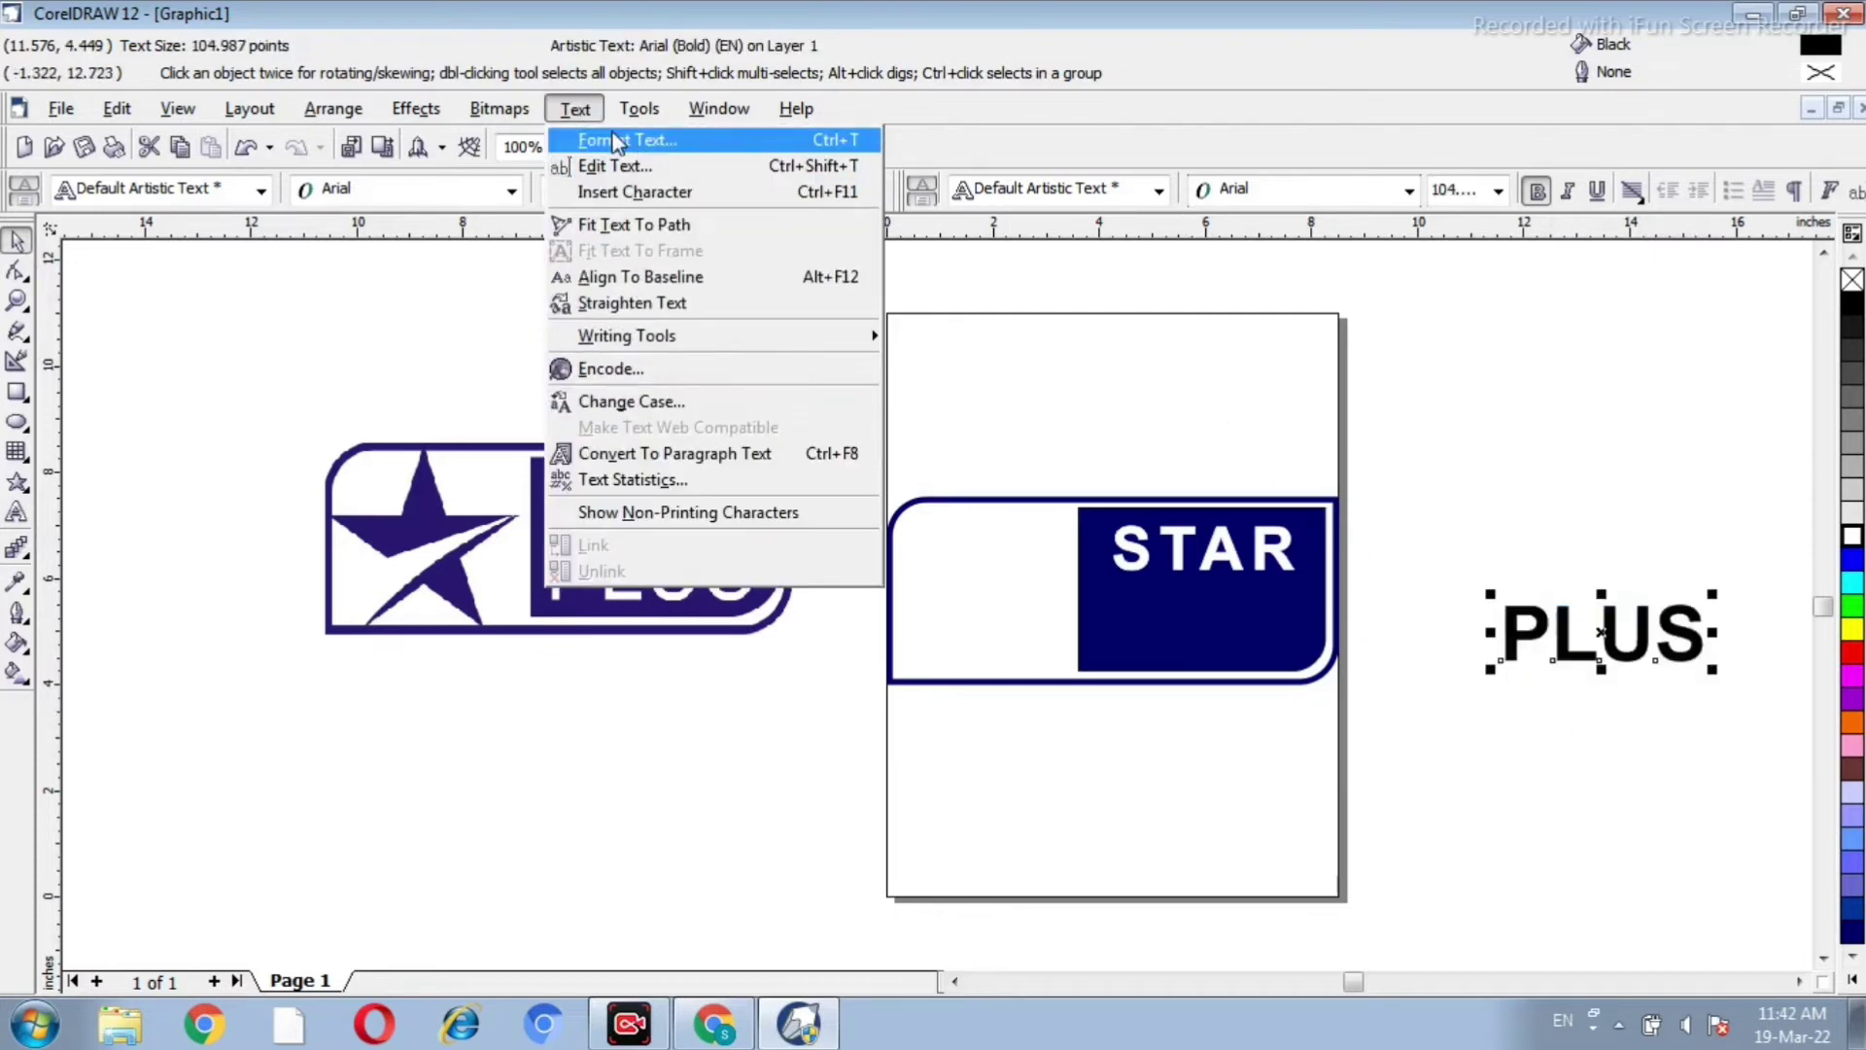
{"action": "left_click", "coordinate": [608, 139]}
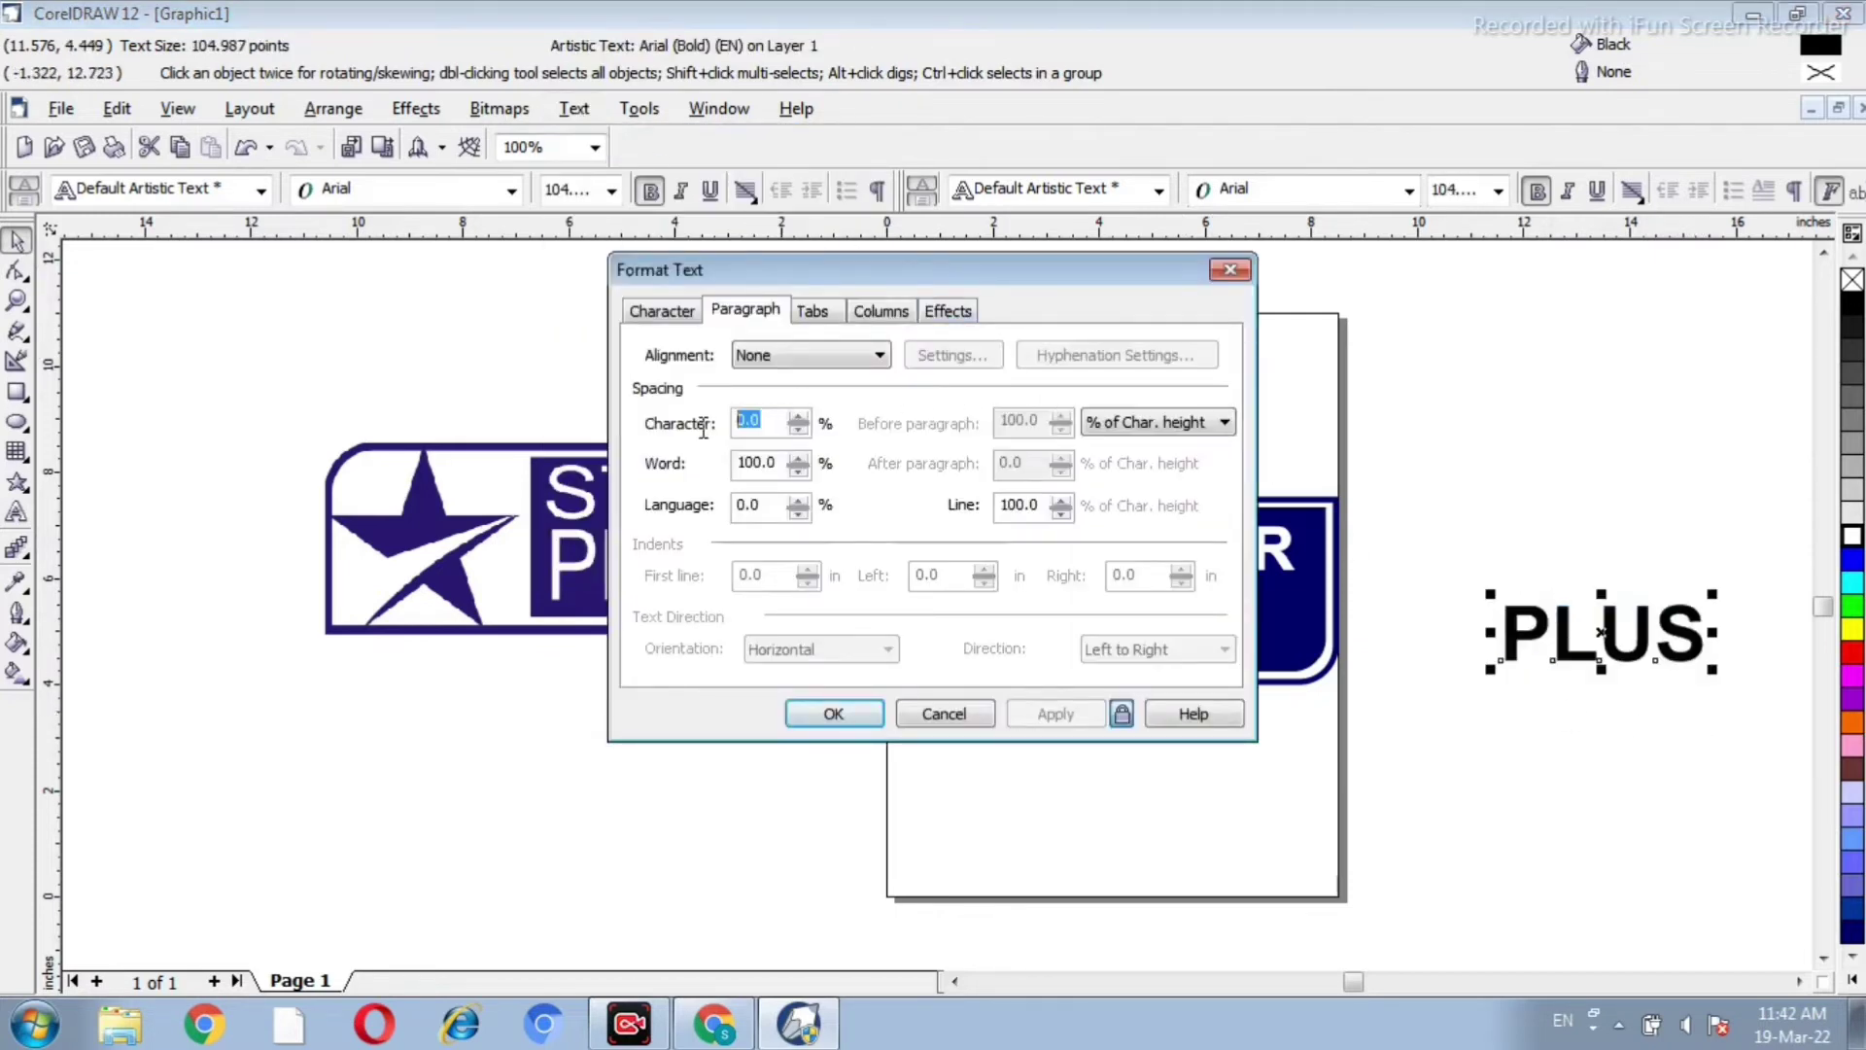
{"action": "key", "text": "Return"}
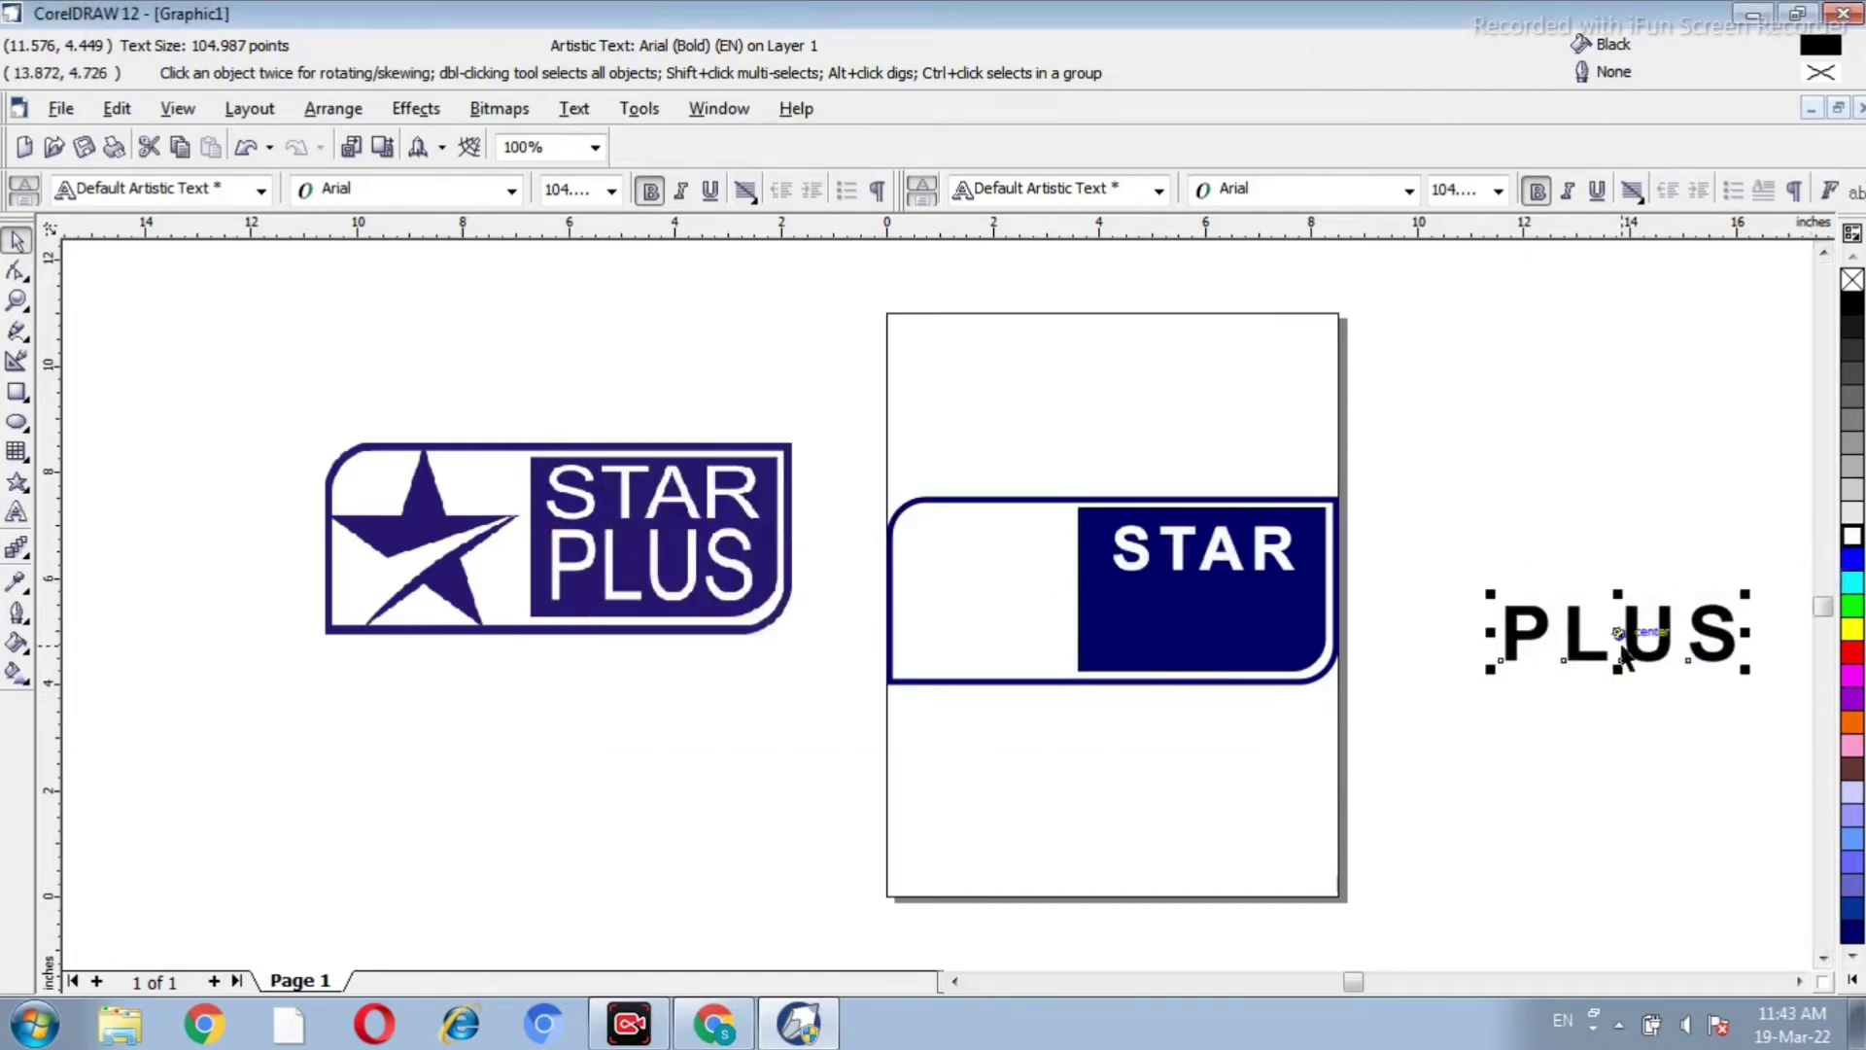
Step: Place the PLUS text under STAR on the navy block and give it a white fill and outline
{"action": "left_click_drag", "start_coordinate": [1628, 643], "coordinate": [1210, 610]}
{"action": "left_click", "coordinate": [1855, 540]}
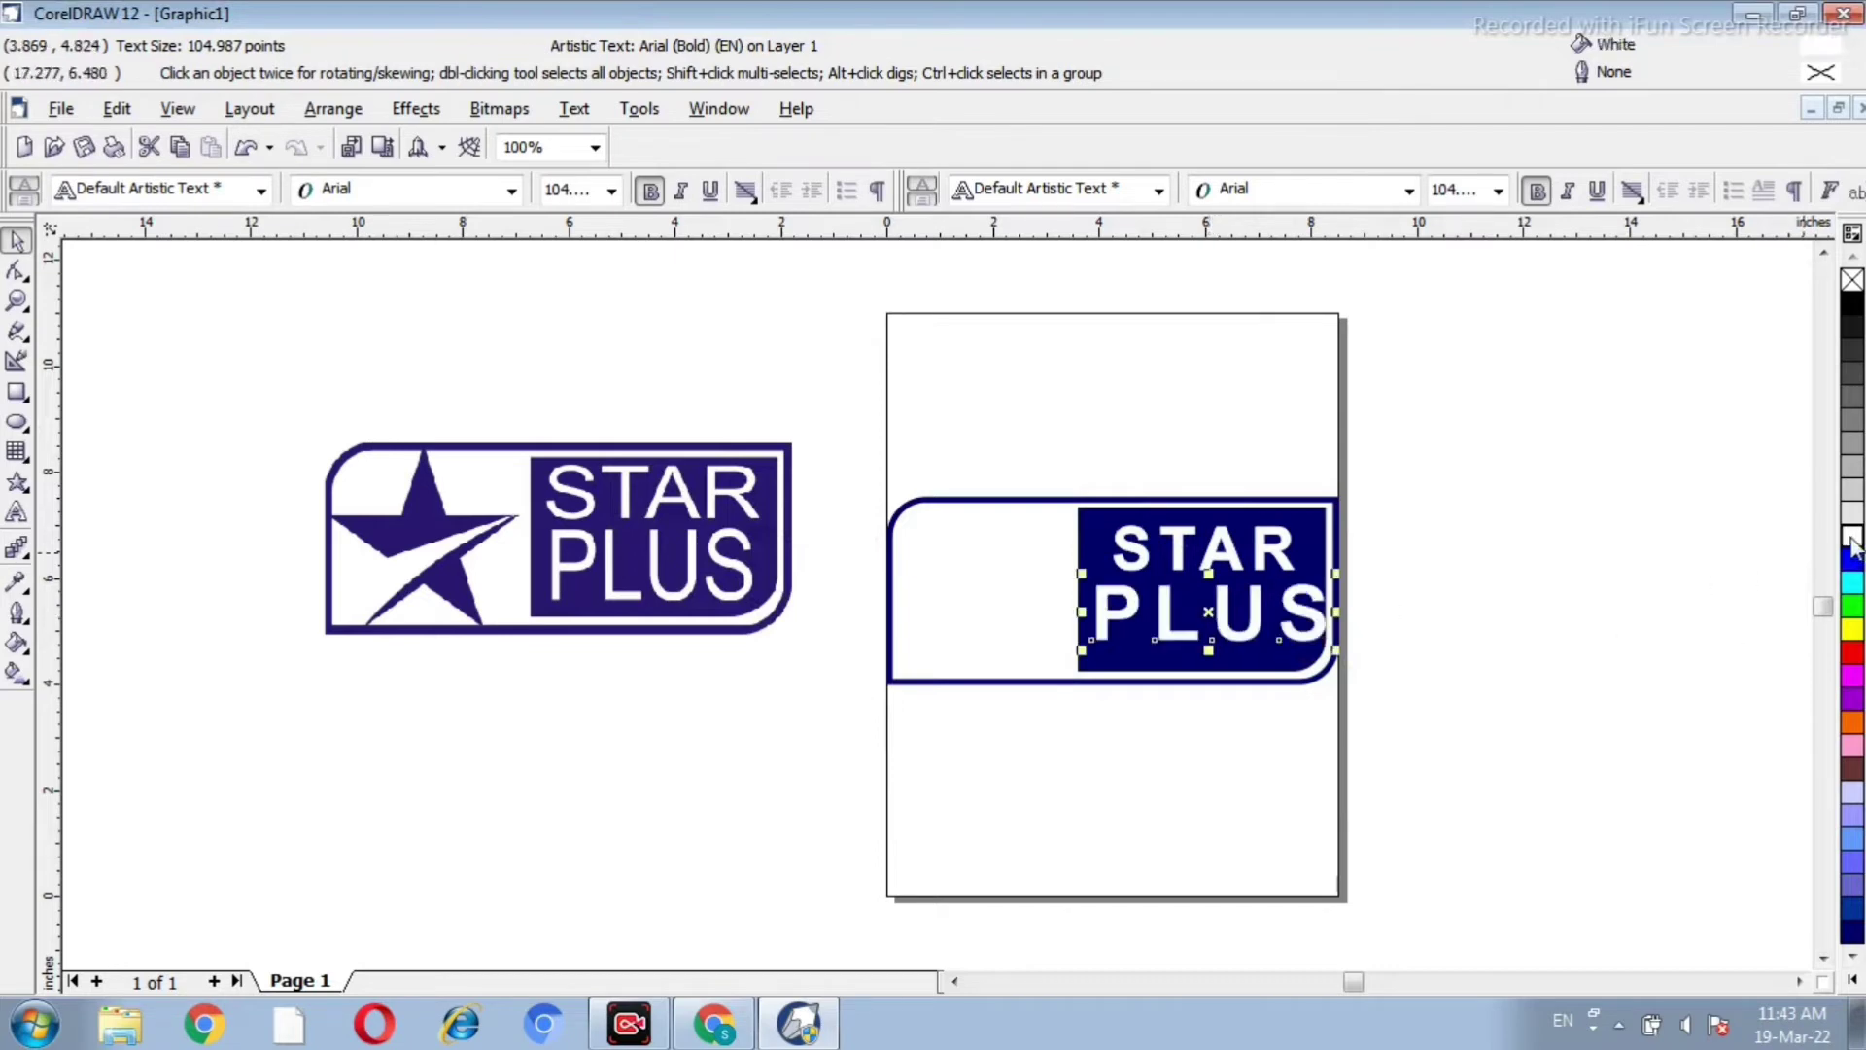
{"action": "left_click", "coordinate": [1541, 649]}
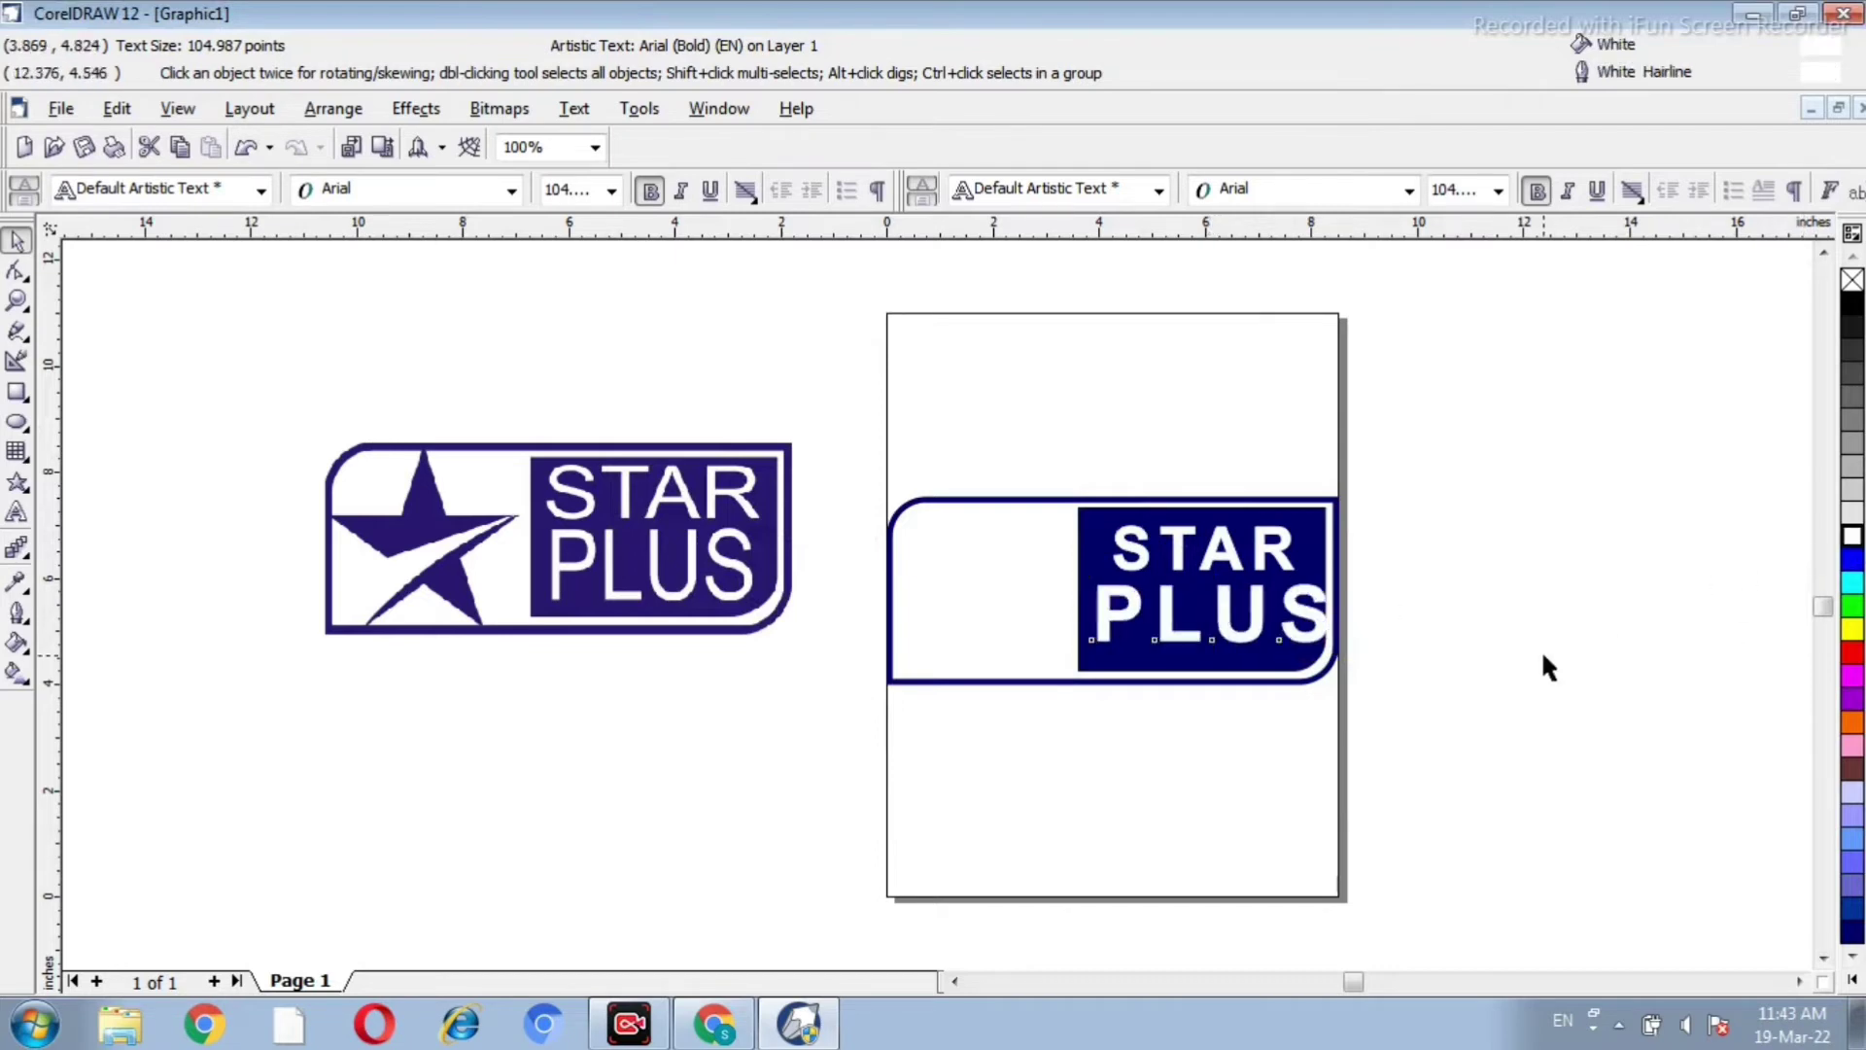
Step: Shrink the PLUS text to fit inside the navy block at about the same width as STAR
{"action": "left_click", "coordinate": [1314, 601]}
{"action": "left_click_drag", "start_coordinate": [1339, 645], "coordinate": [1302, 641]}
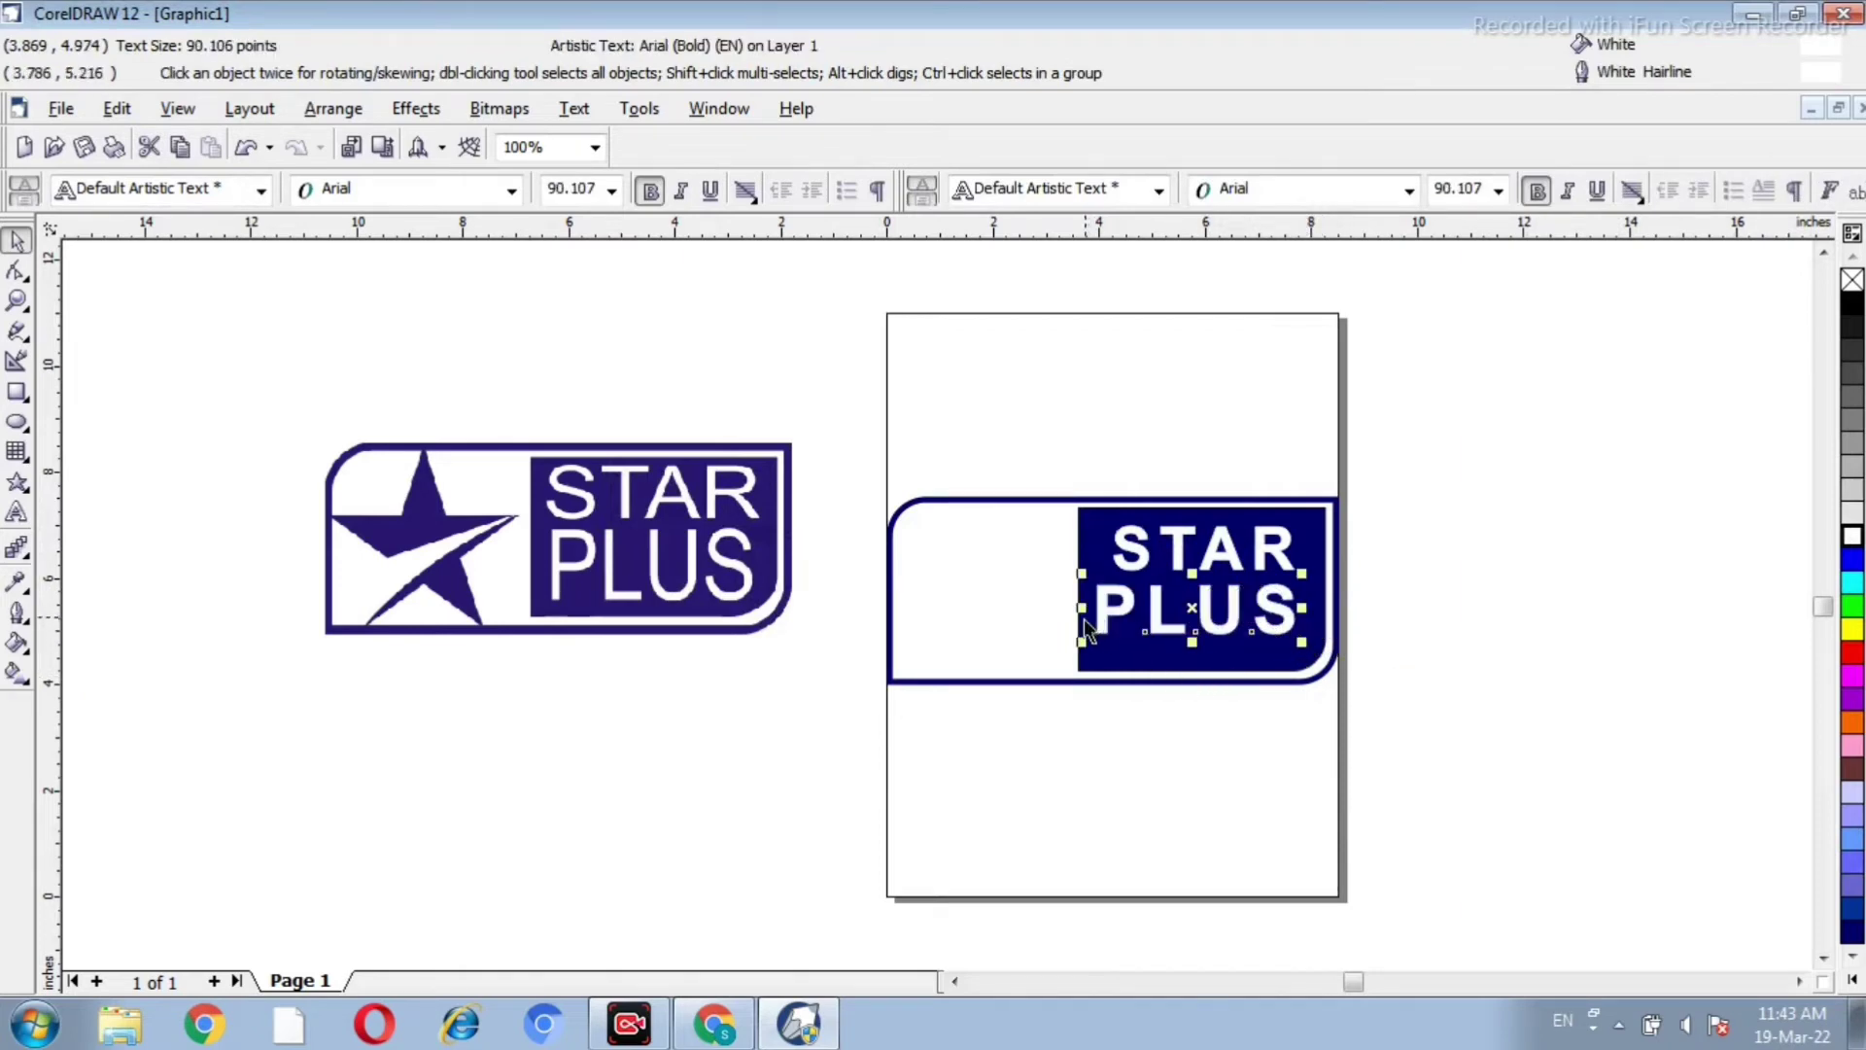
{"action": "left_click_drag", "start_coordinate": [1082, 641], "coordinate": [1102, 644]}
{"action": "left_click", "coordinate": [1463, 634]}
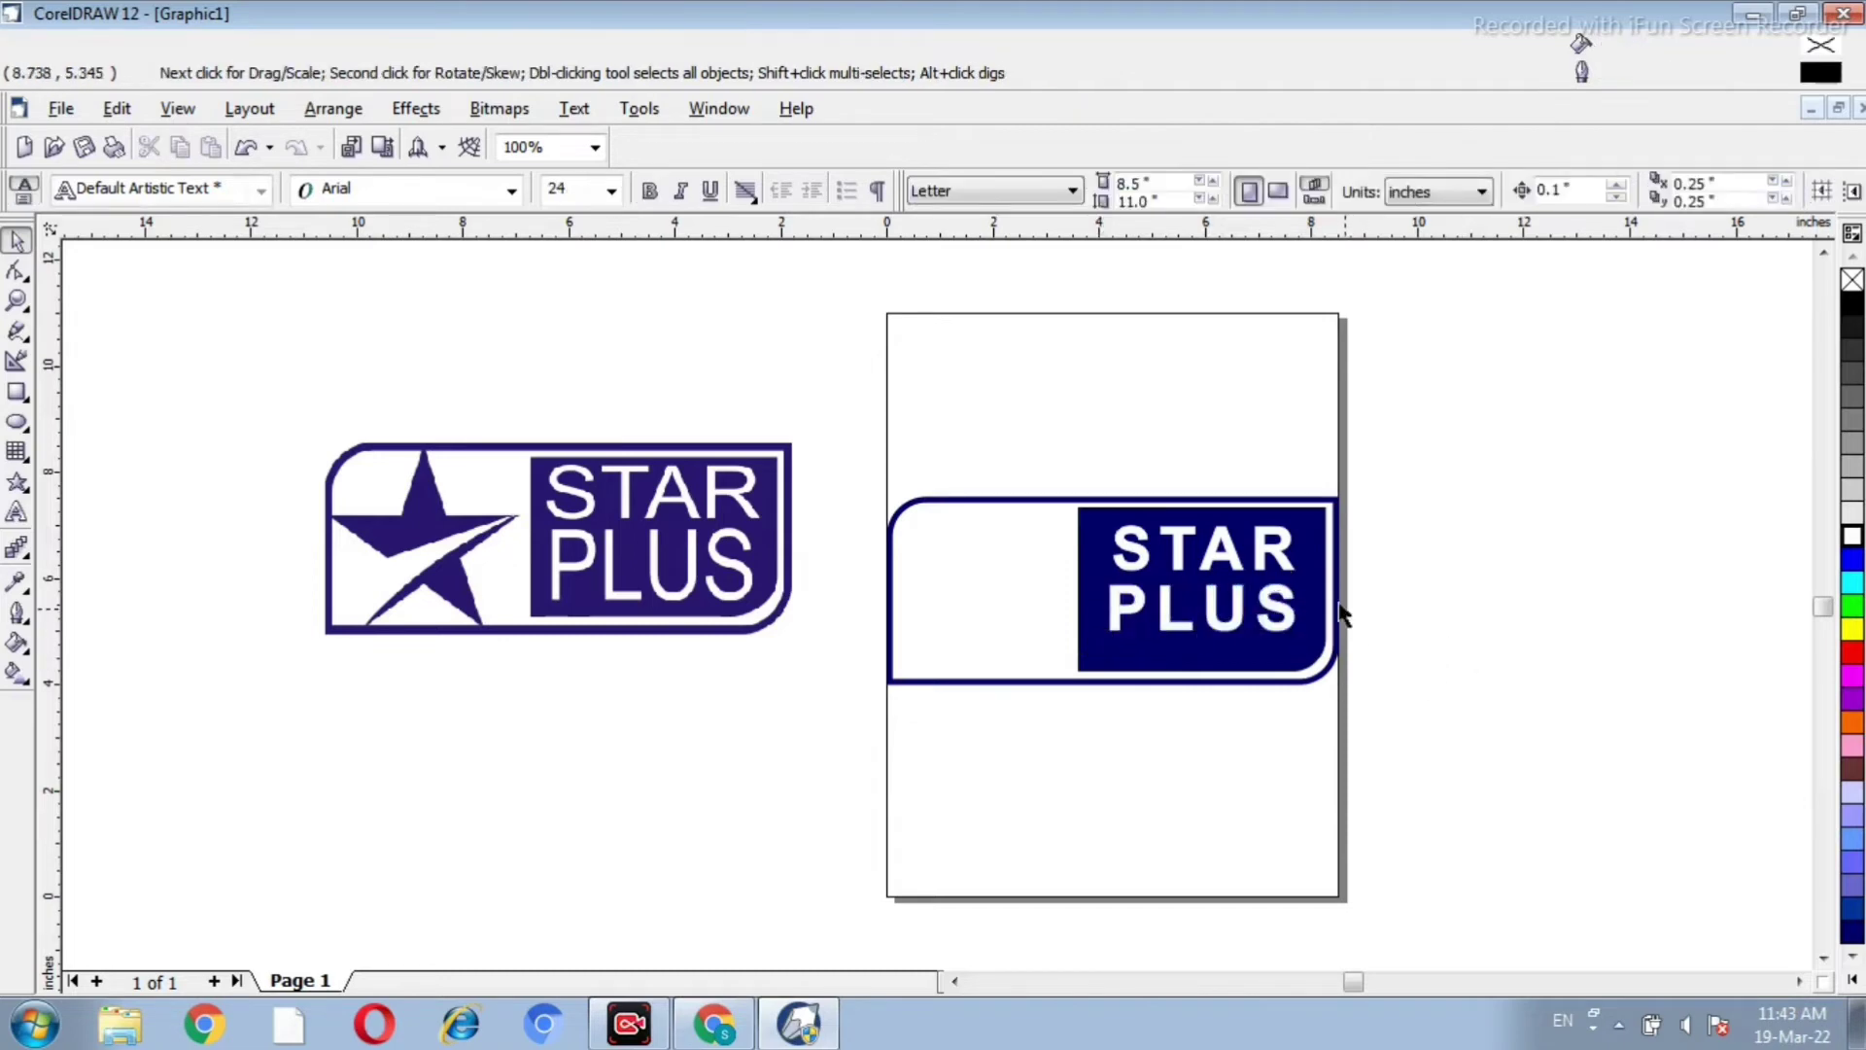
Step: Scale the STAR text up slightly to about 81 points to line up with PLUS
{"action": "left_click", "coordinate": [1268, 560]}
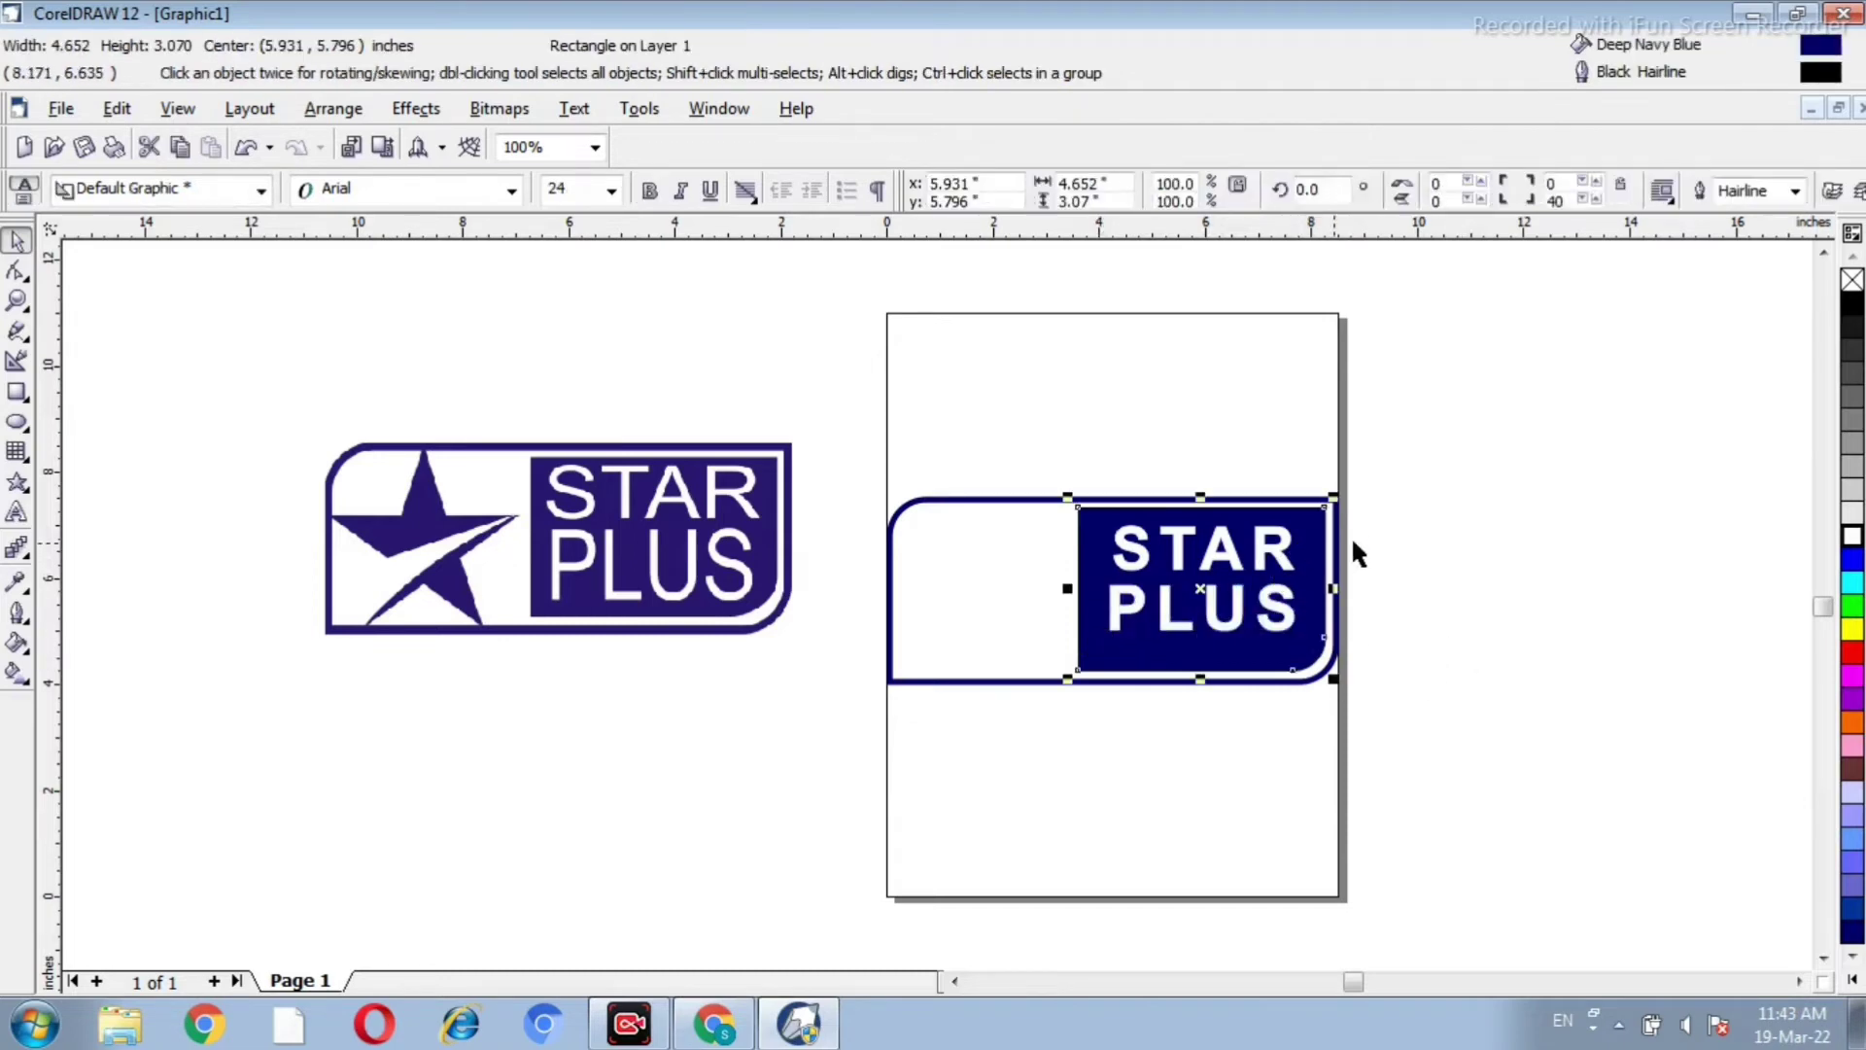
{"action": "left_click", "coordinate": [1466, 522]}
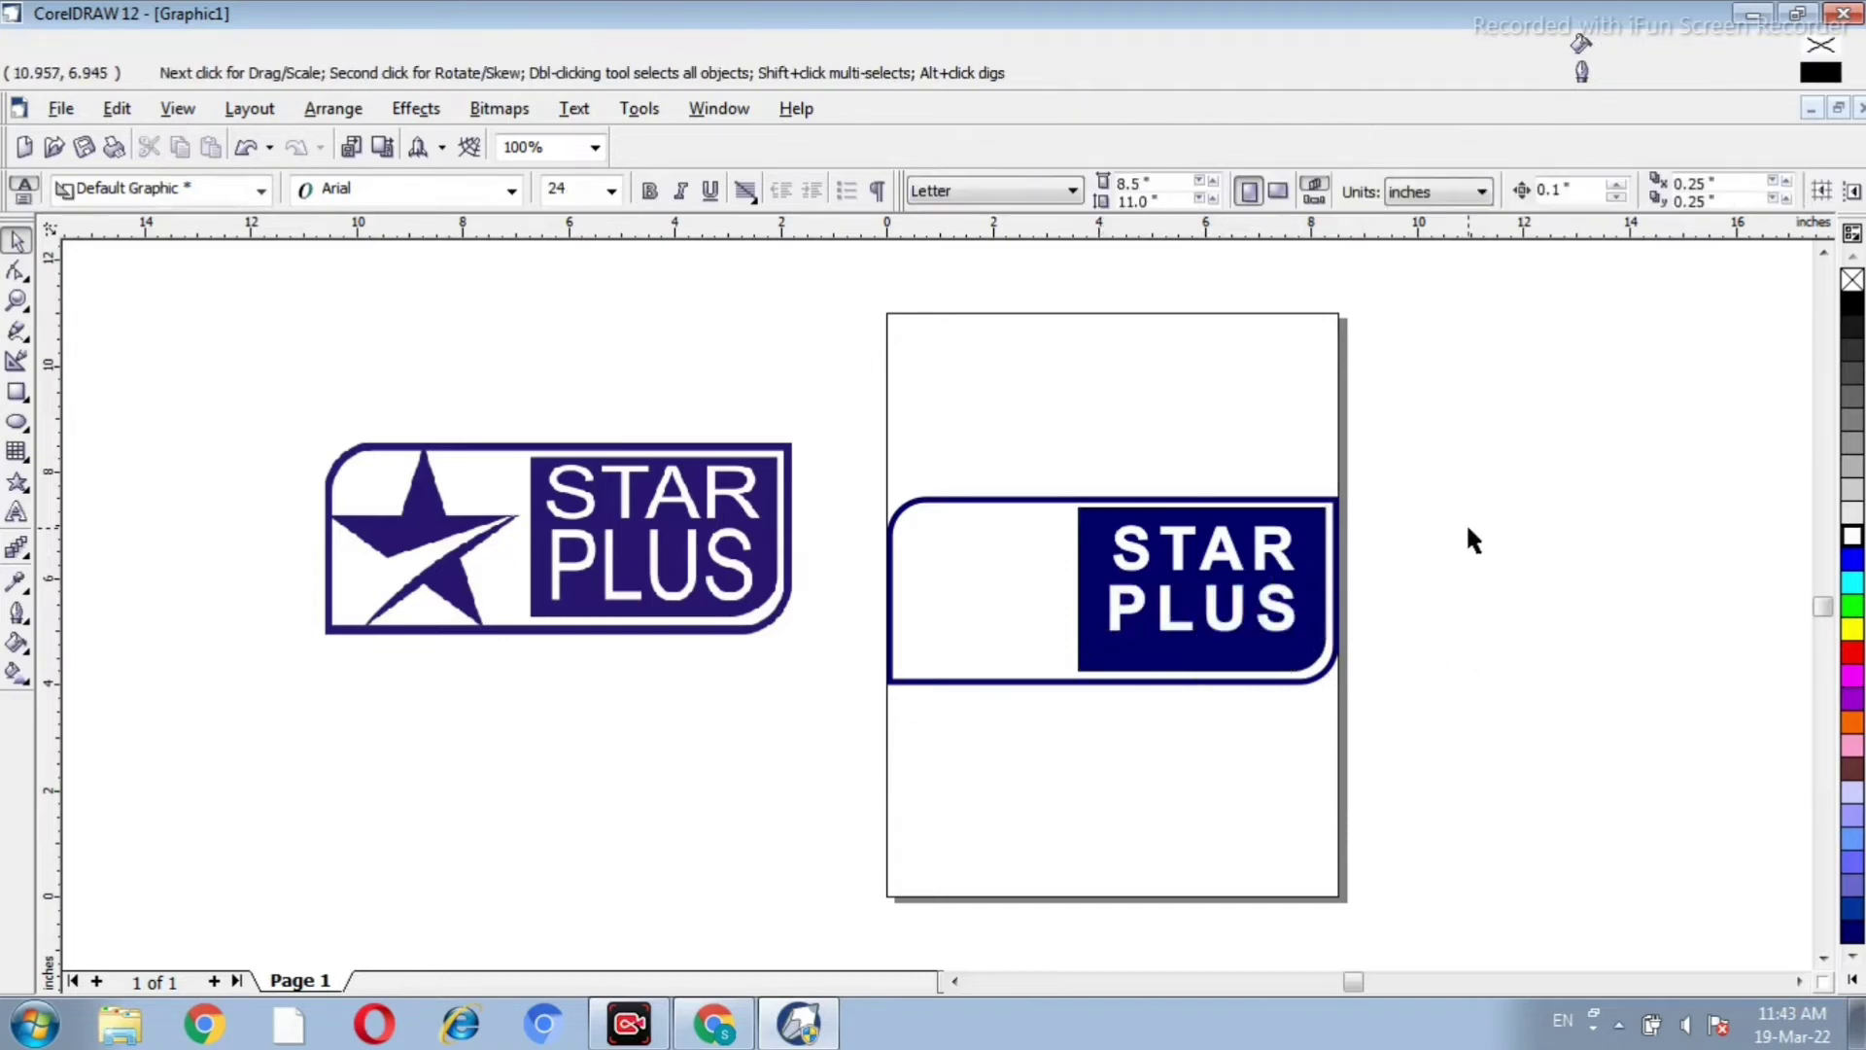
{"action": "left_click", "coordinate": [1210, 564]}
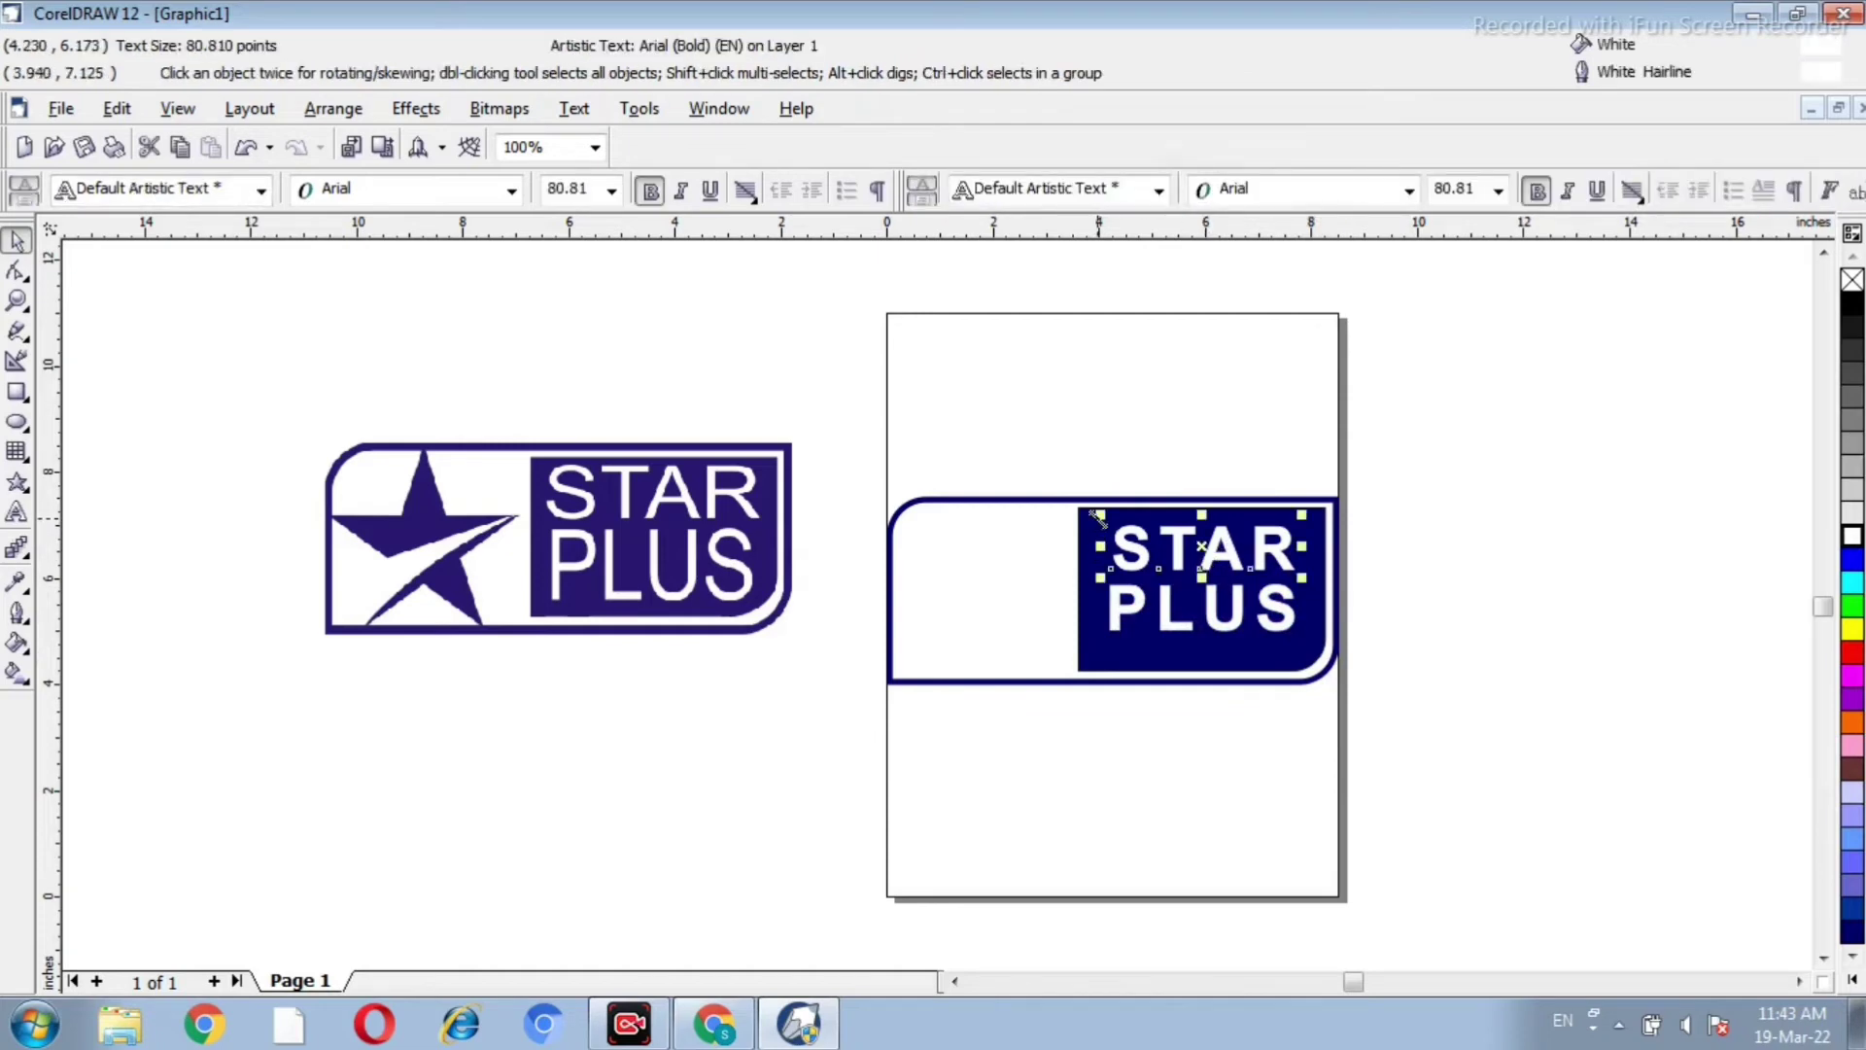
{"action": "left_click_drag", "start_coordinate": [1096, 515], "coordinate": [1080, 525]}
{"action": "left_click", "coordinate": [1517, 634]}
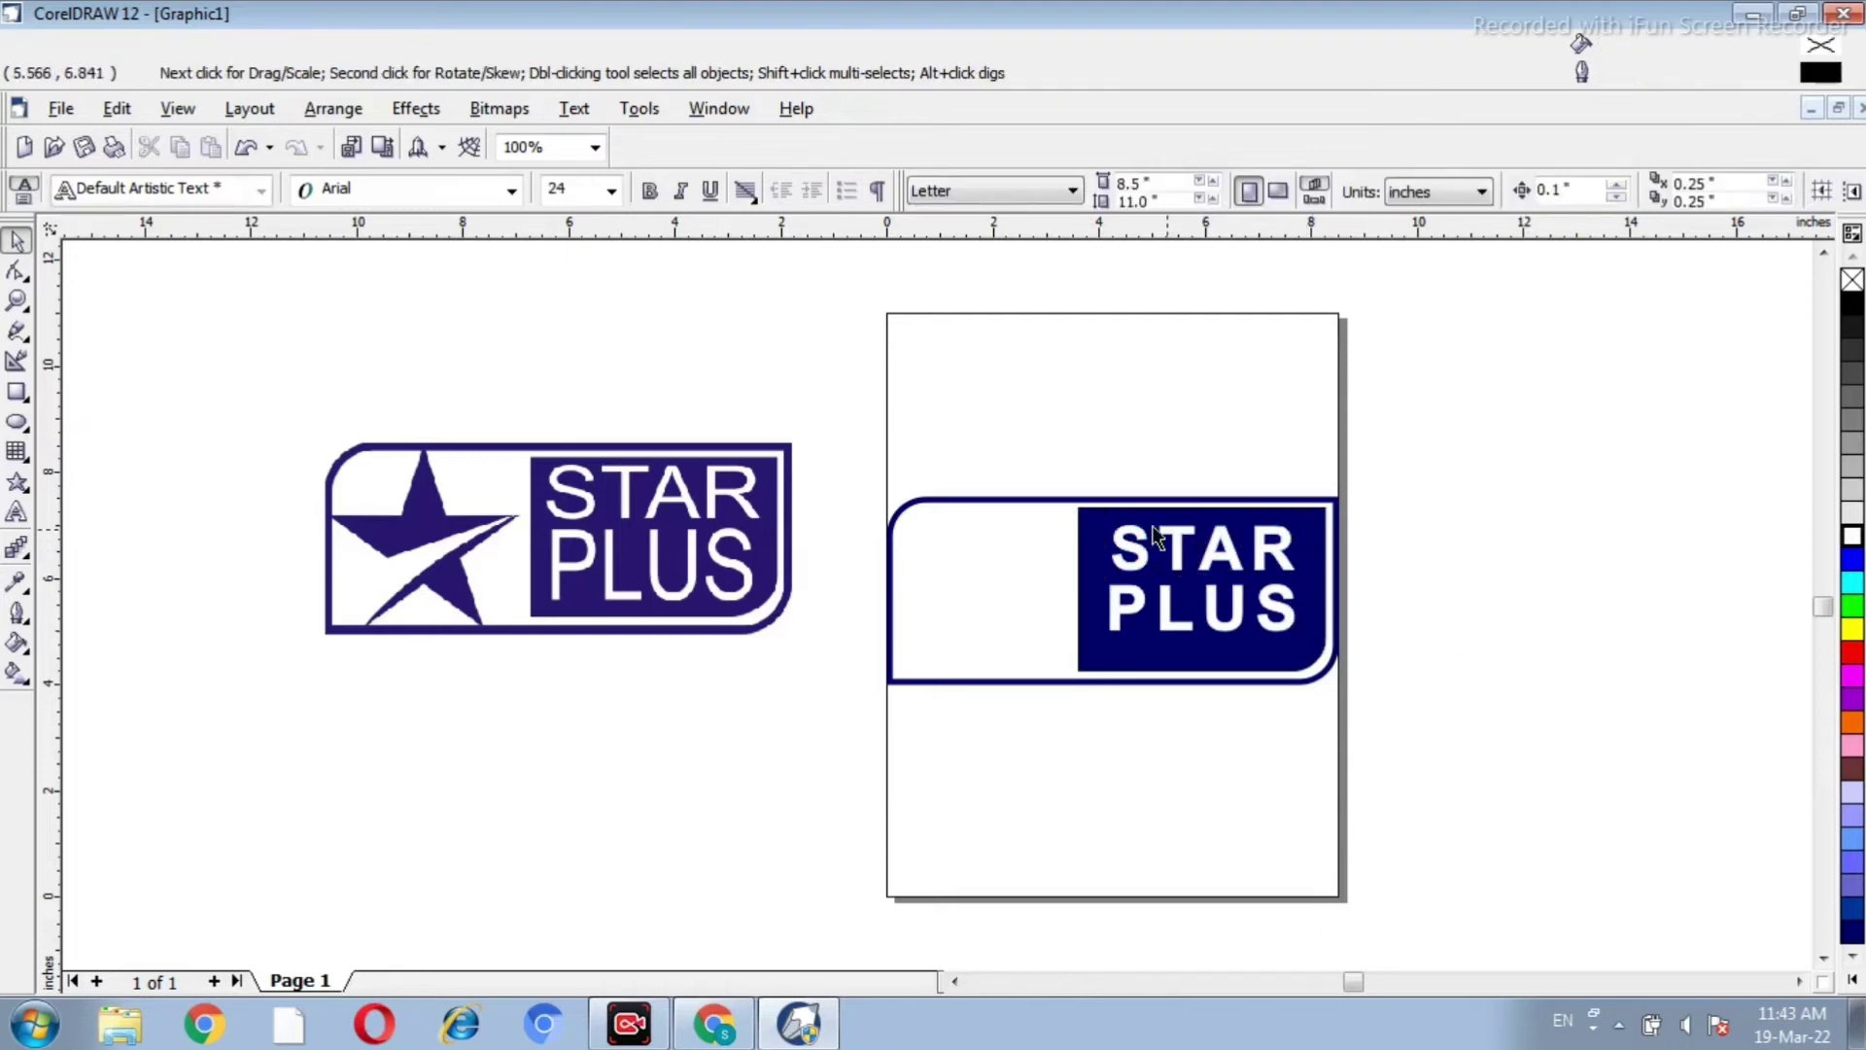
Step: Stretch the PLUS text downward to about 113 points so it fills more of the navy block's height
{"action": "left_click_drag", "start_coordinate": [1164, 614], "coordinate": [1304, 694]}
{"action": "left_click", "coordinate": [1225, 640]}
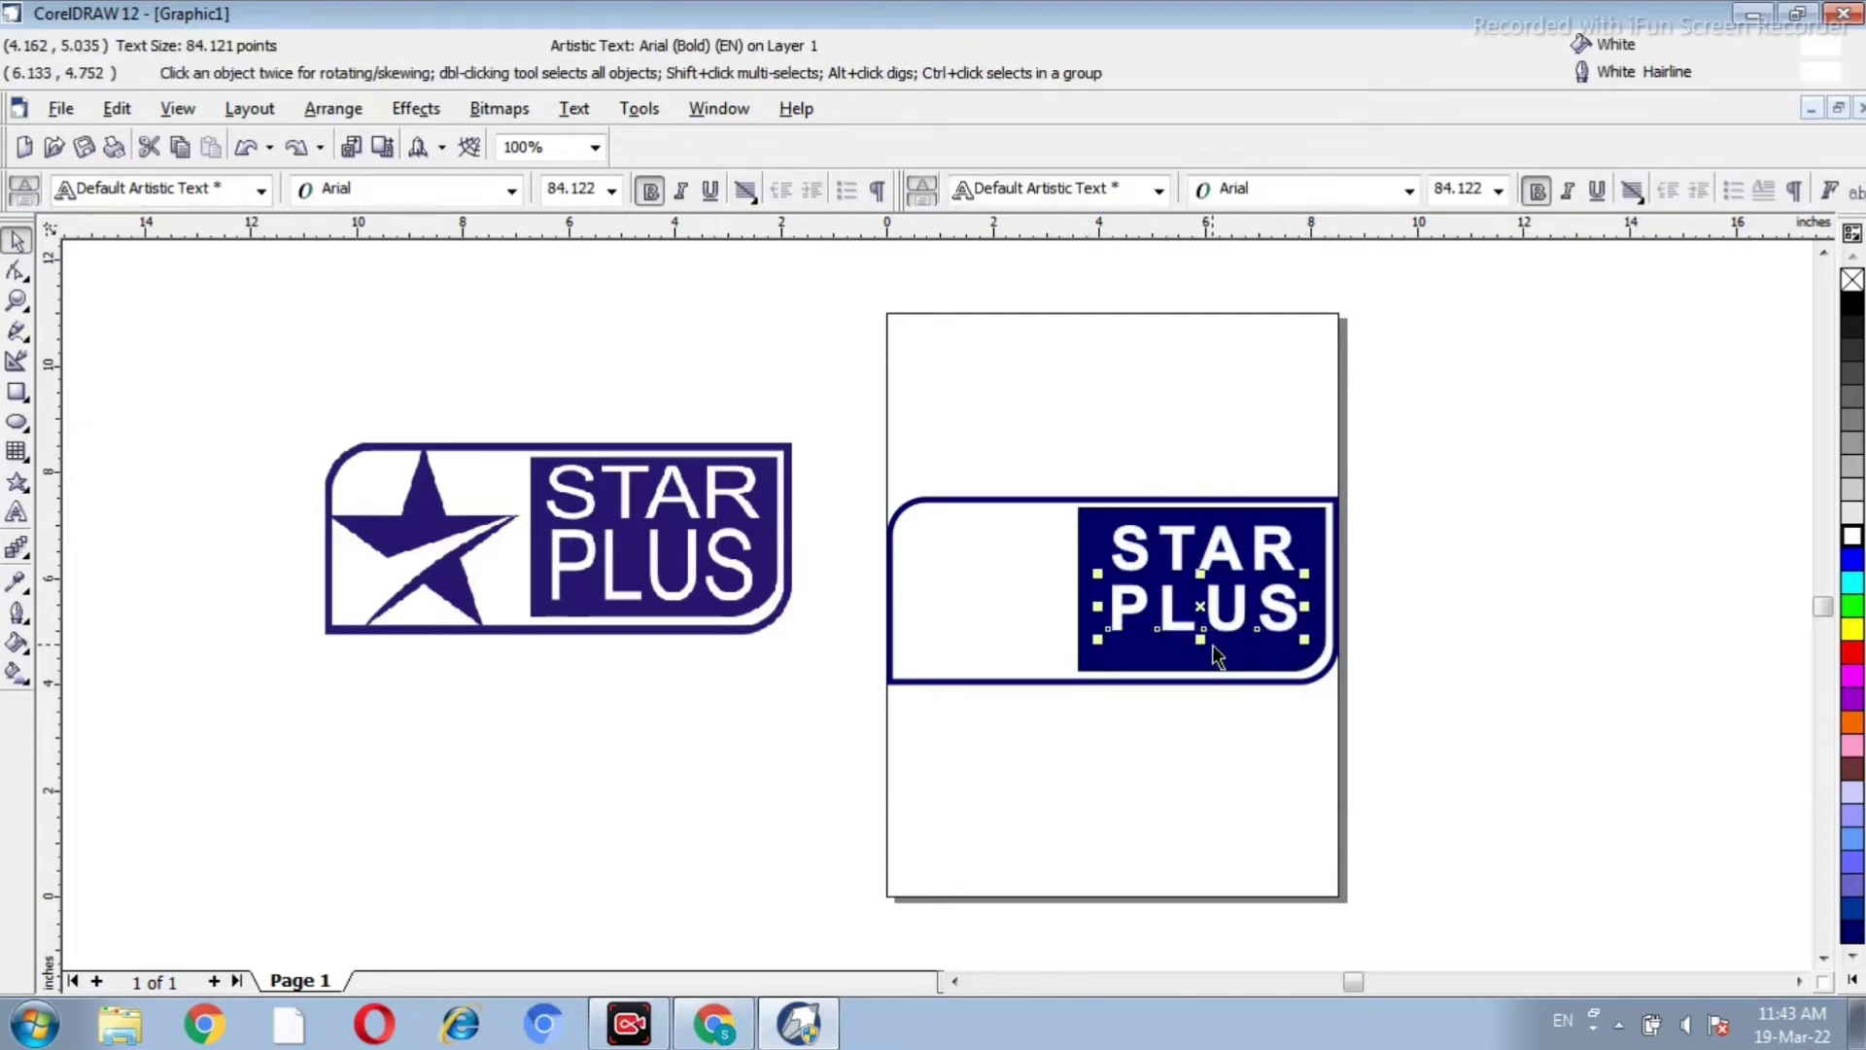
{"action": "left_click_drag", "start_coordinate": [1202, 639], "coordinate": [1203, 653]}
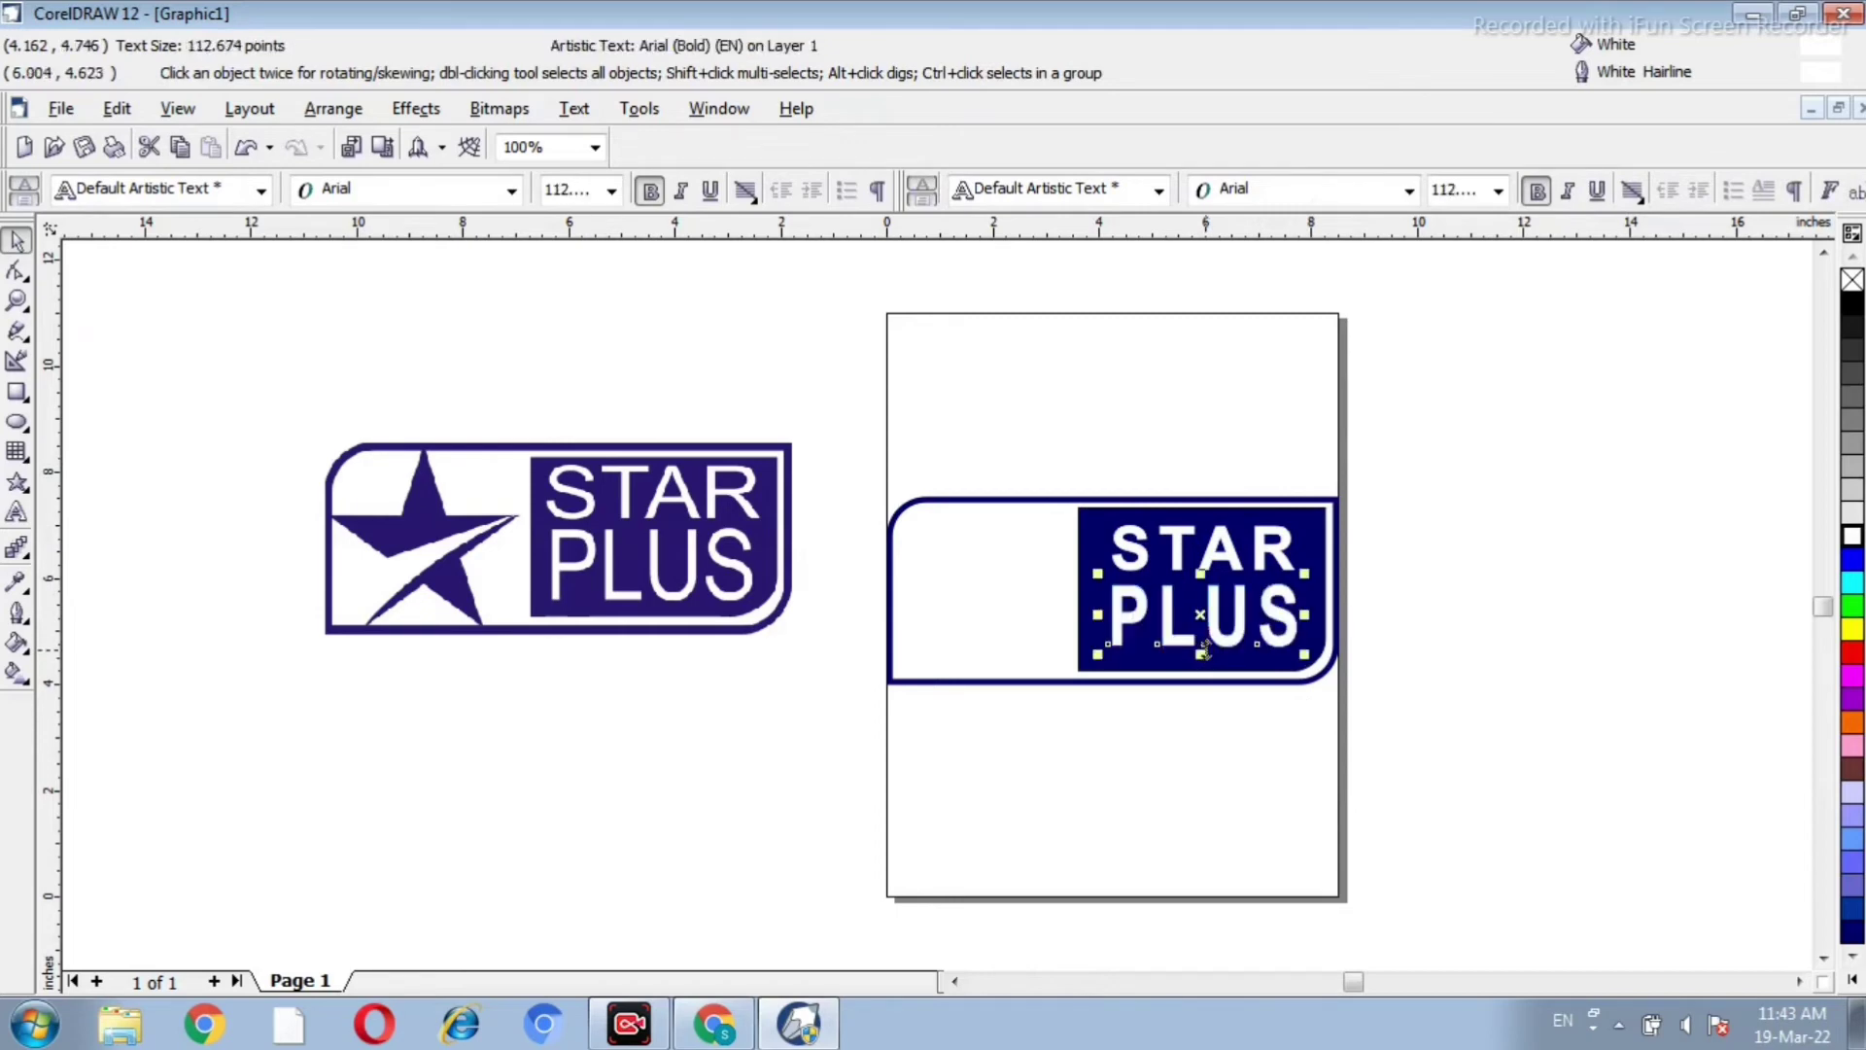
{"action": "left_click", "coordinate": [1424, 658]}
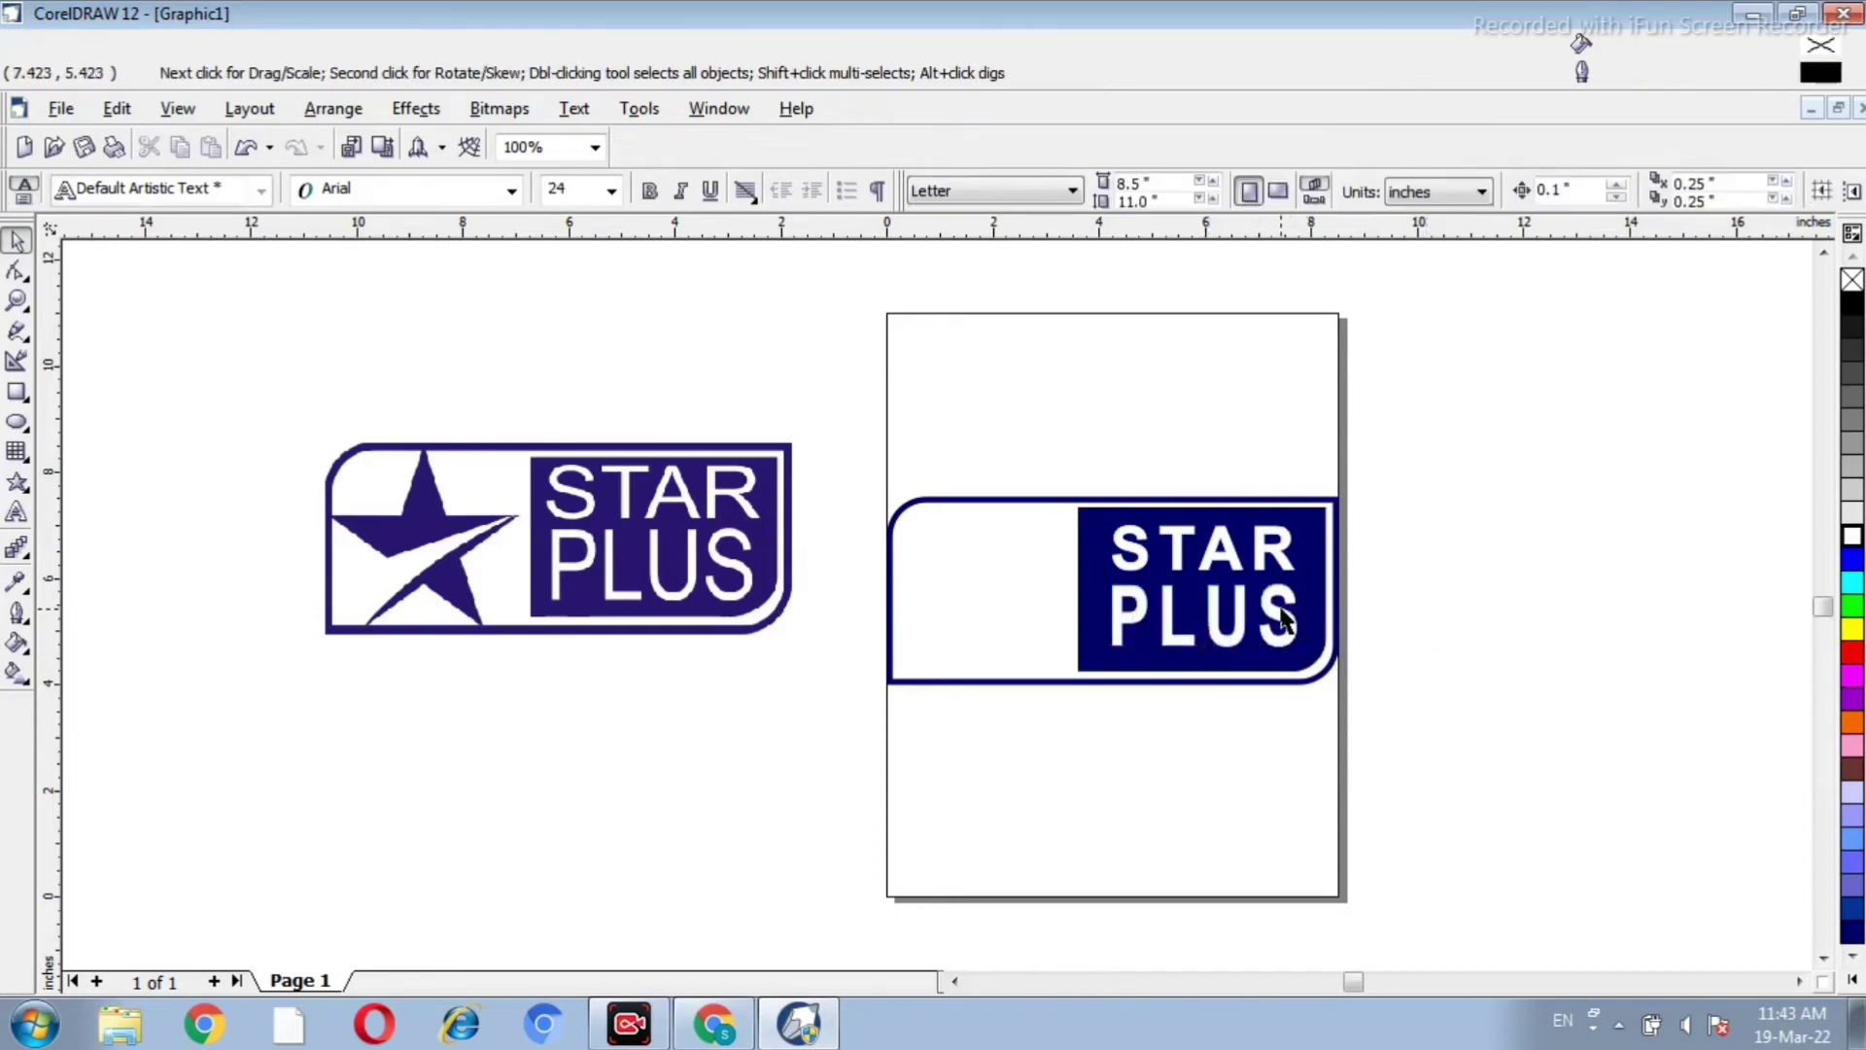
{"action": "left_click", "coordinate": [1248, 570]}
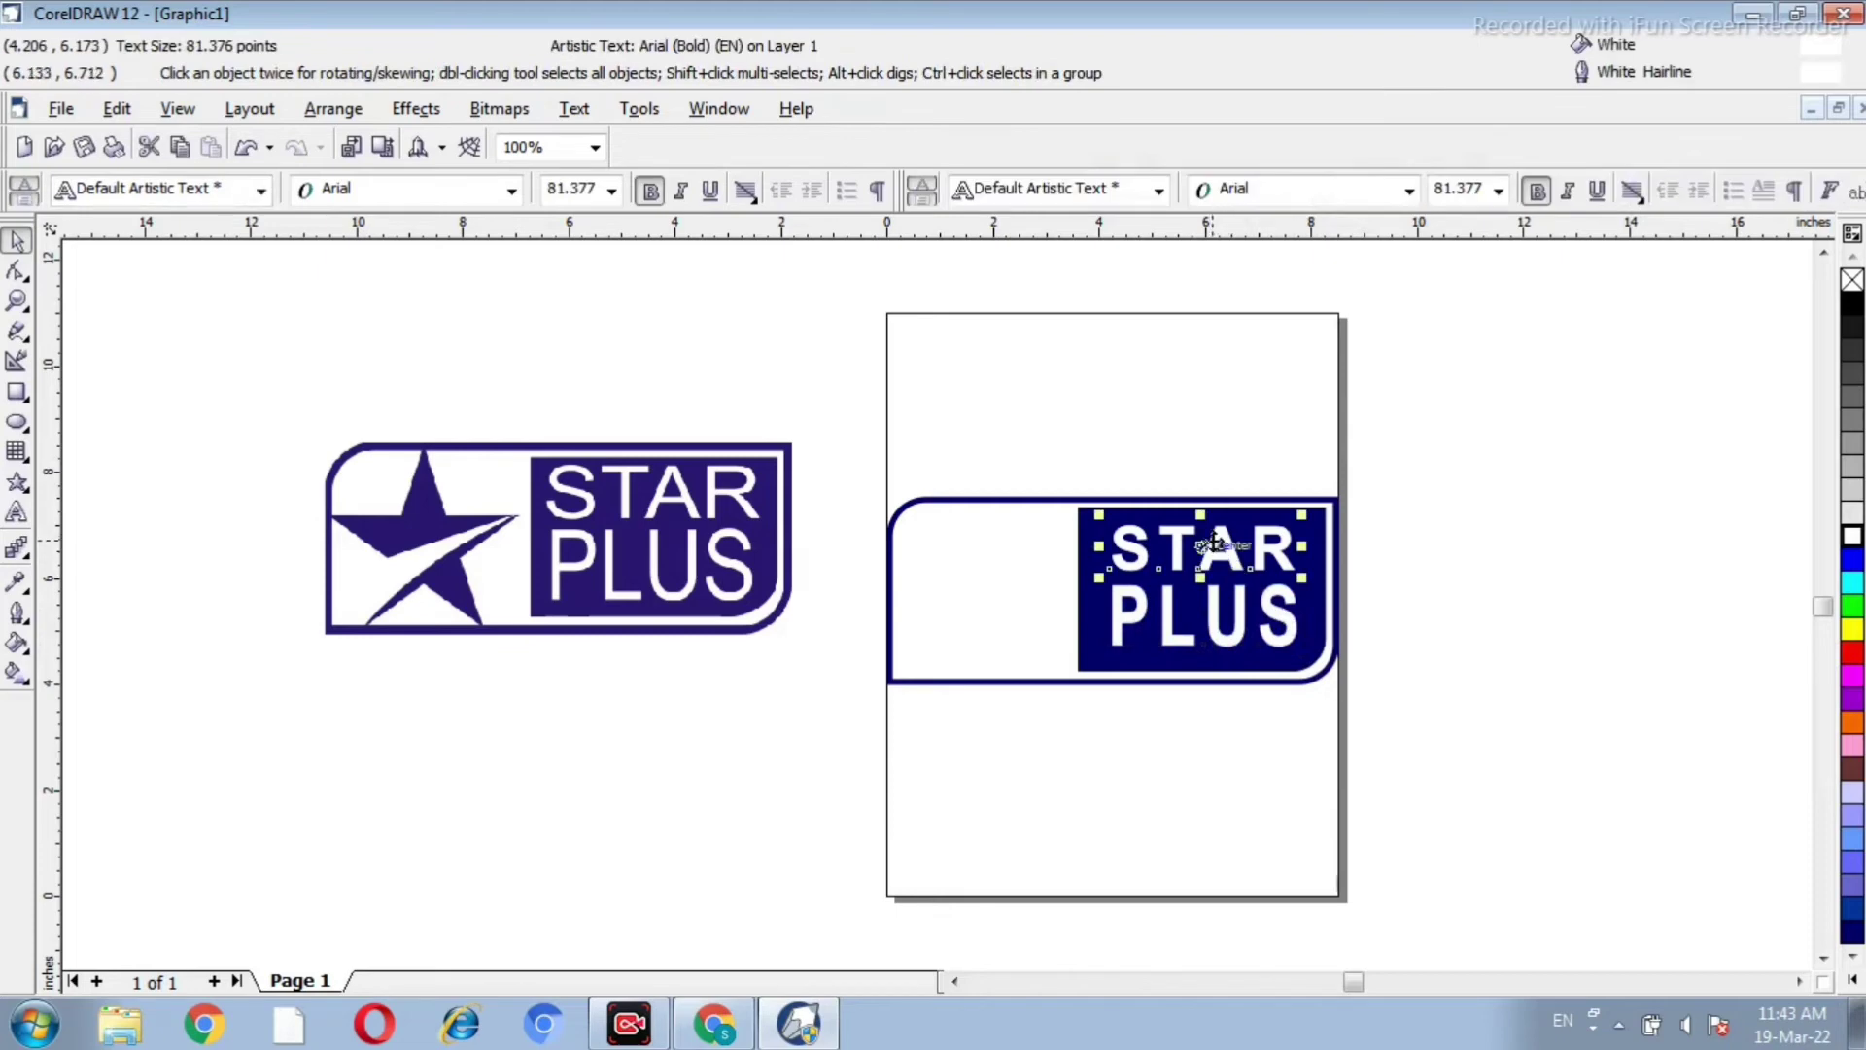
{"action": "left_click", "coordinate": [1449, 606]}
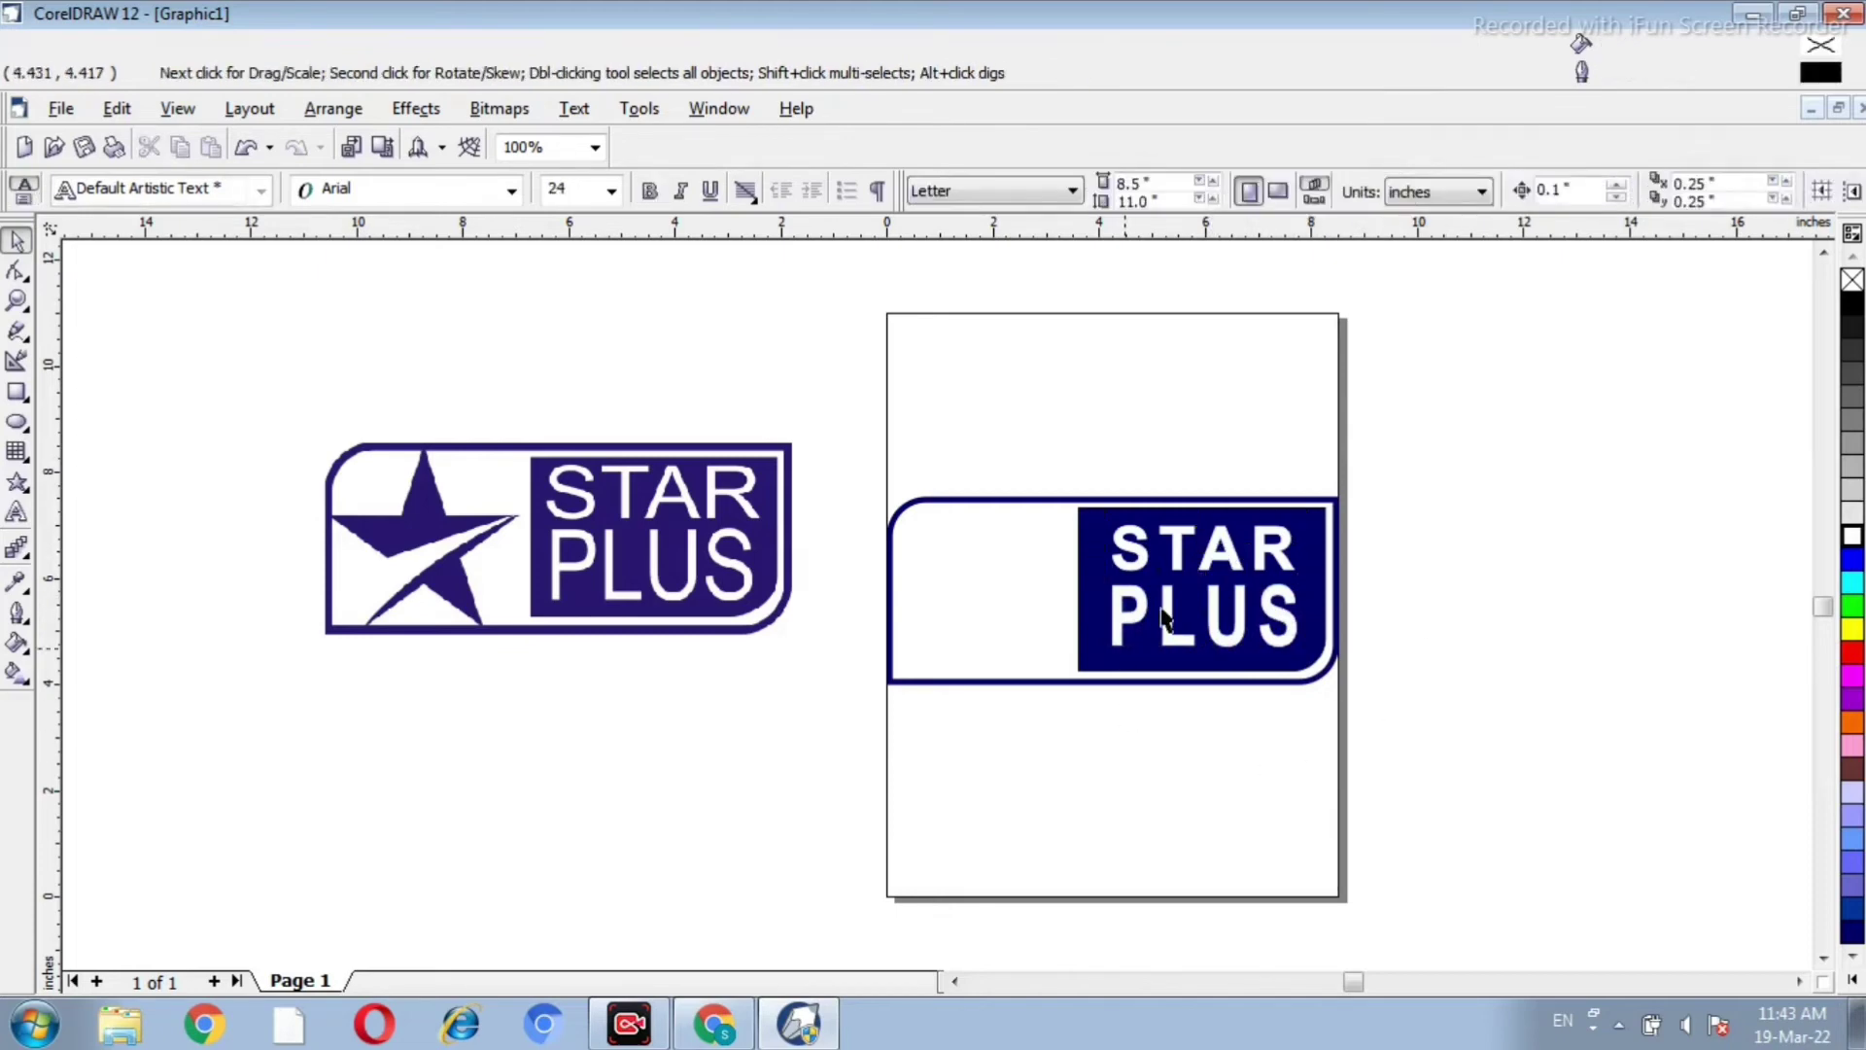
Step: Draw a five-pointed star about 4.4 by 4.3 inches to the right of the page and convert it to curves
{"action": "left_click", "coordinate": [28, 492]}
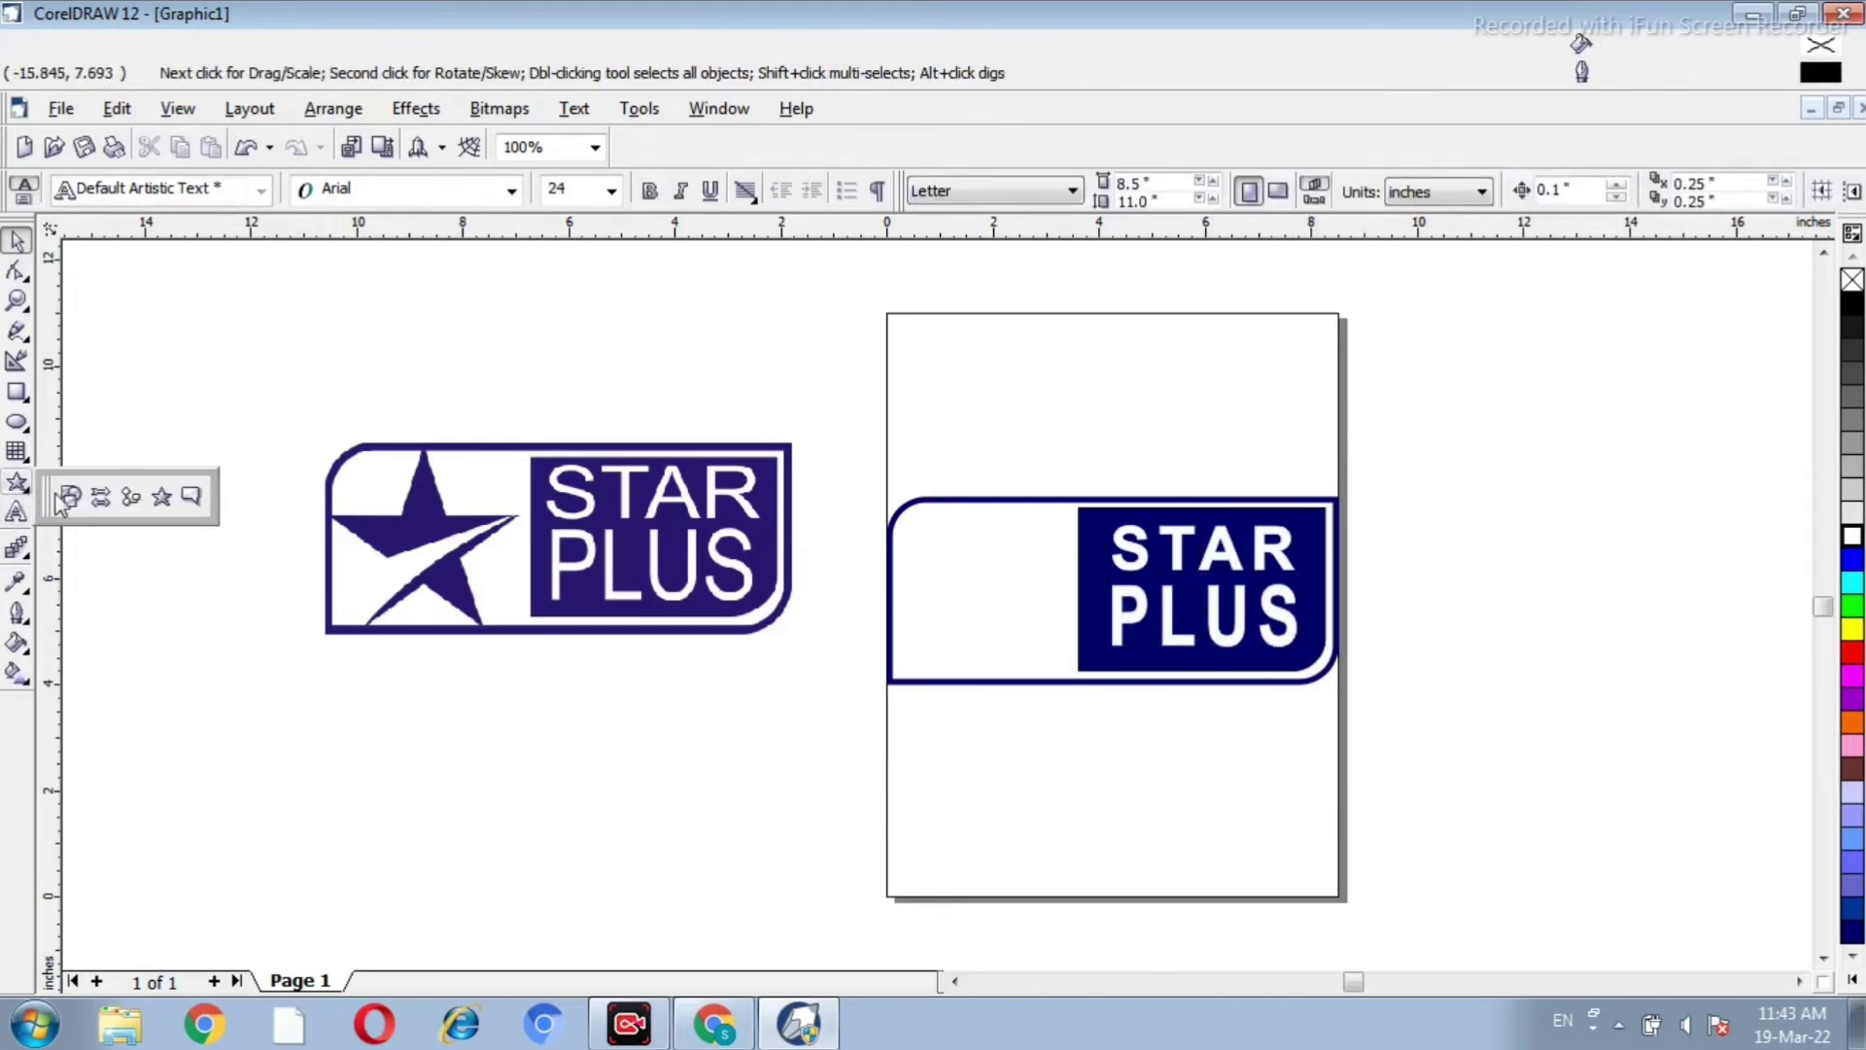
{"action": "left_click", "coordinate": [161, 498]}
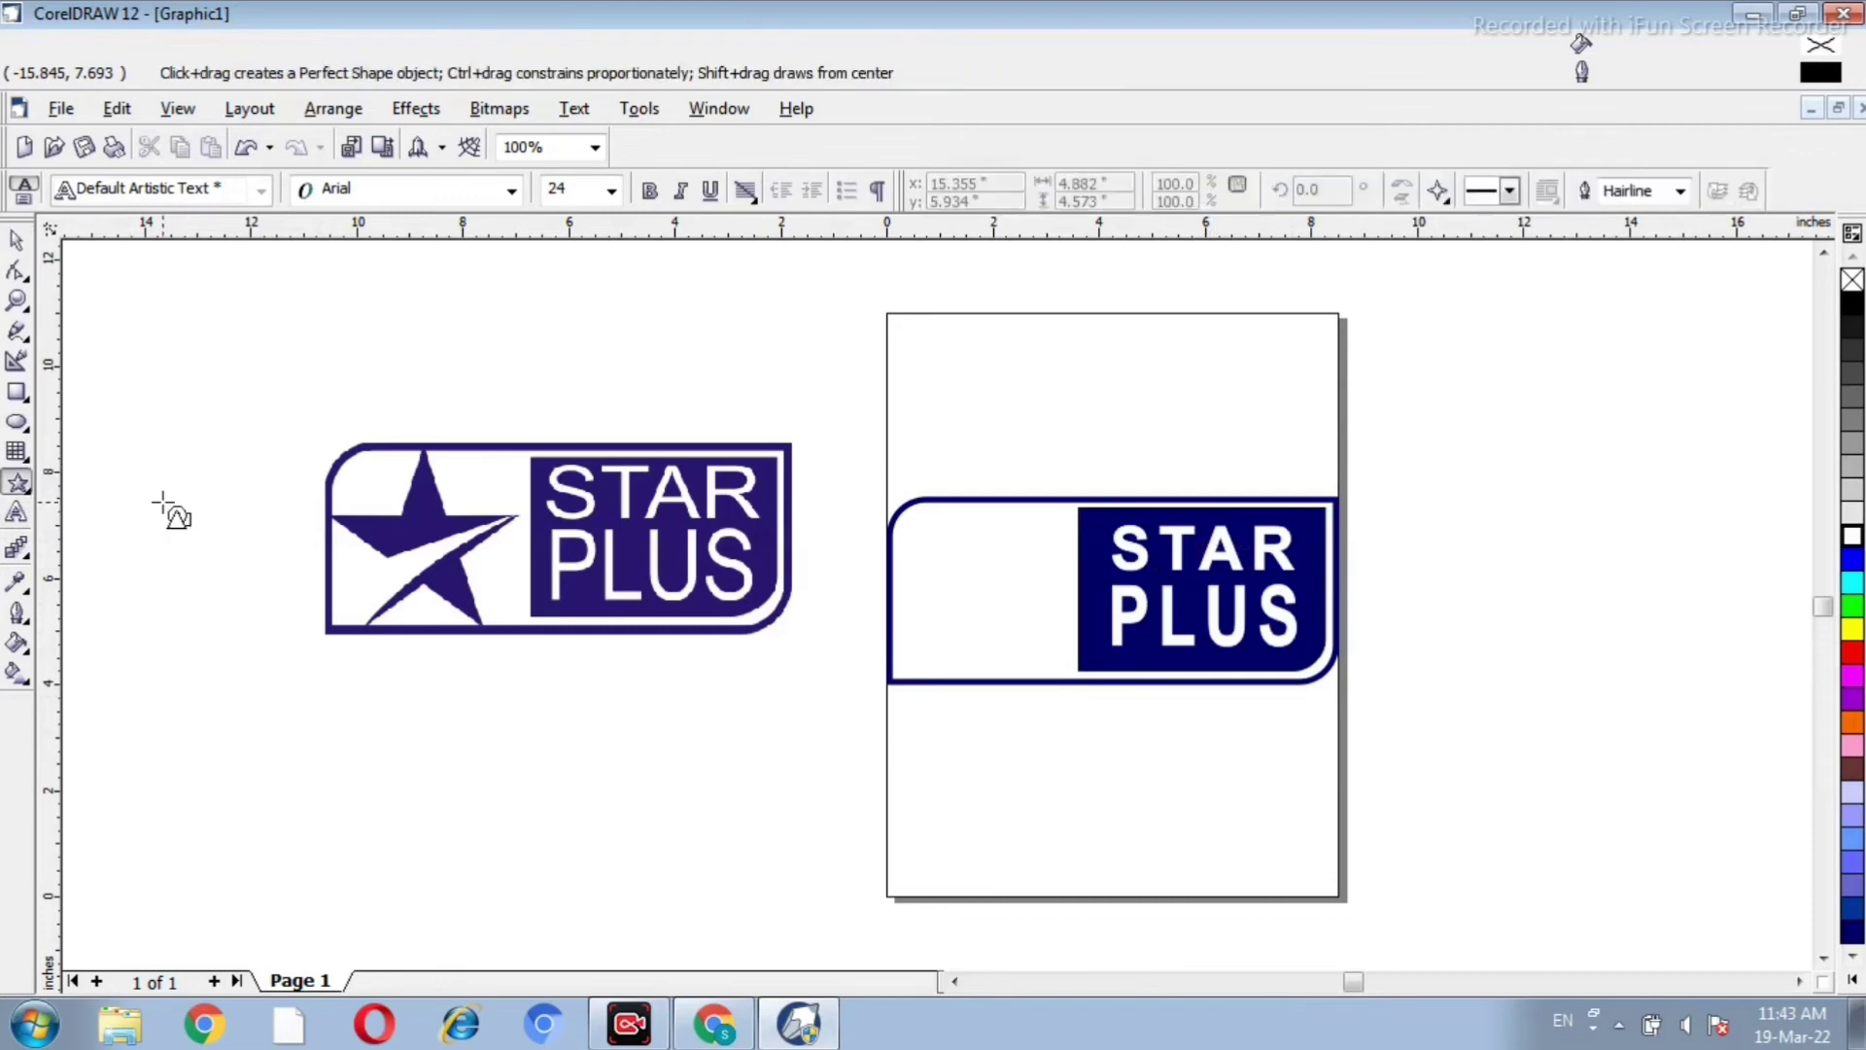
{"action": "left_click", "coordinate": [1437, 193]}
{"action": "left_click", "coordinate": [1478, 258]}
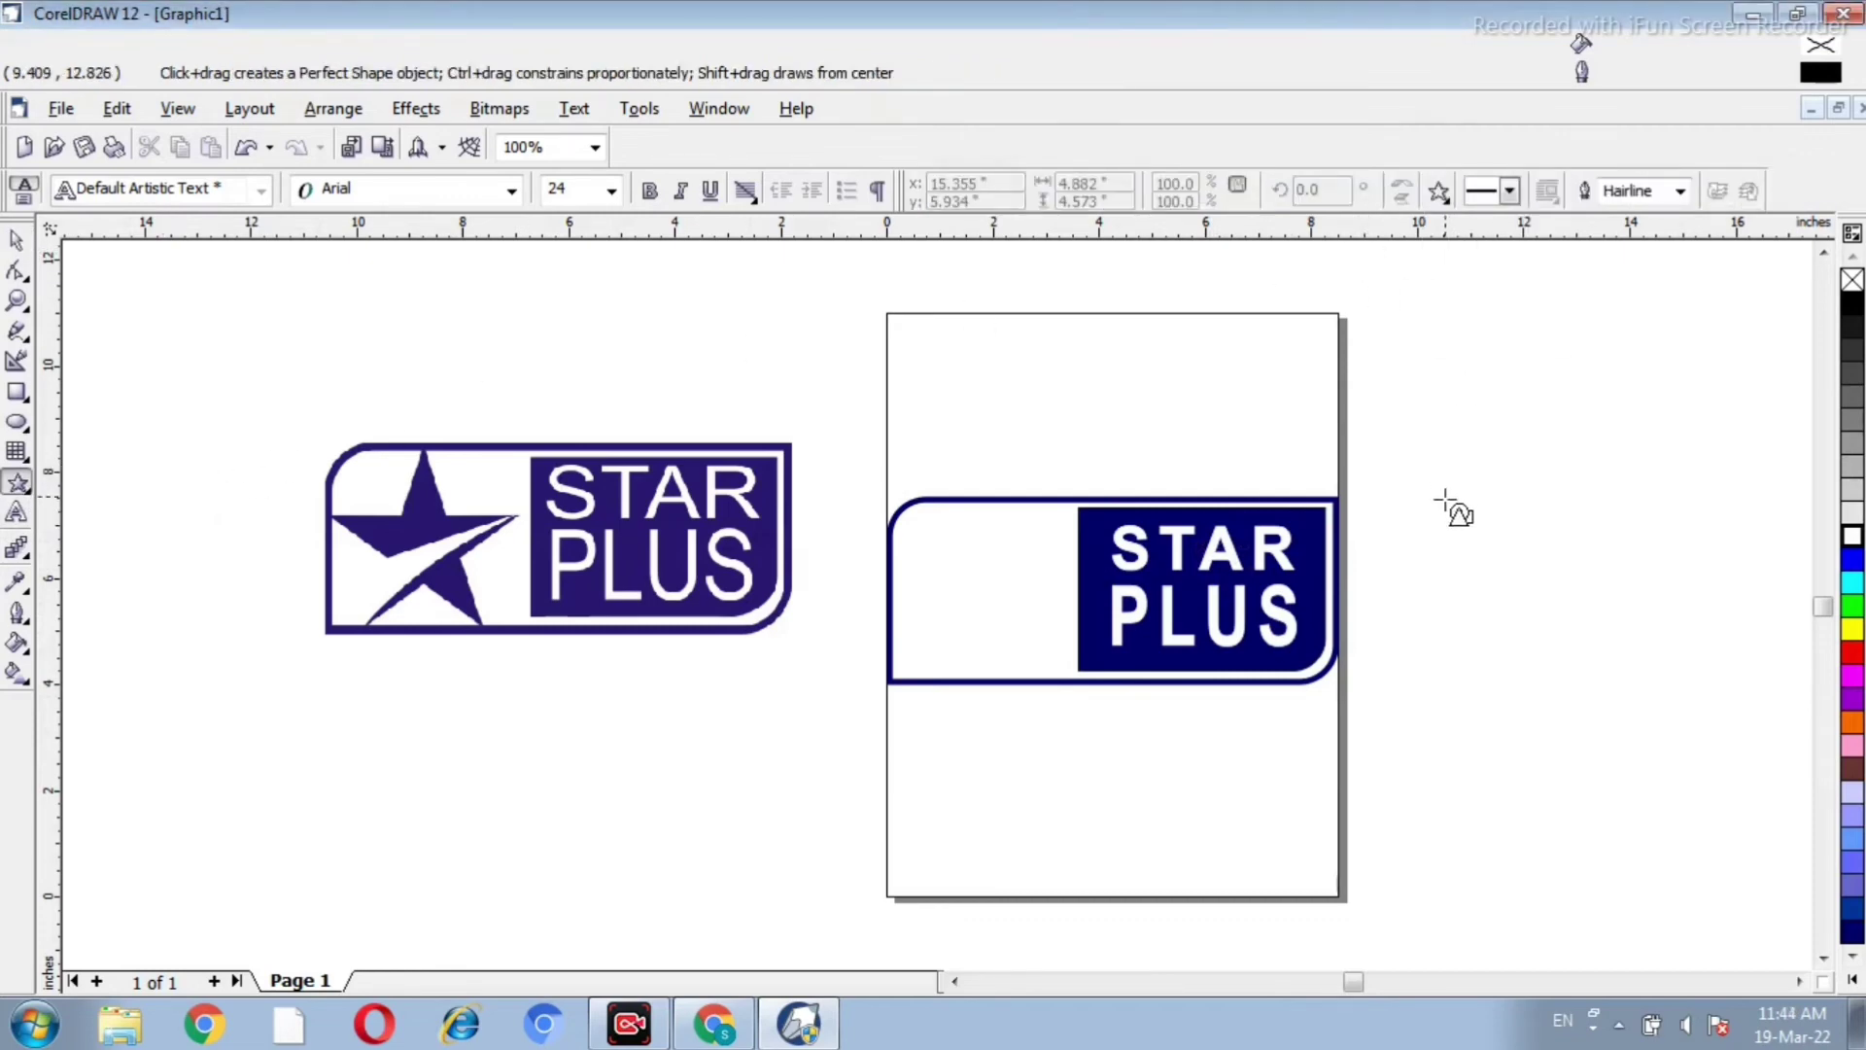
{"action": "left_click_drag", "start_coordinate": [1460, 500], "coordinate": [1708, 748]}
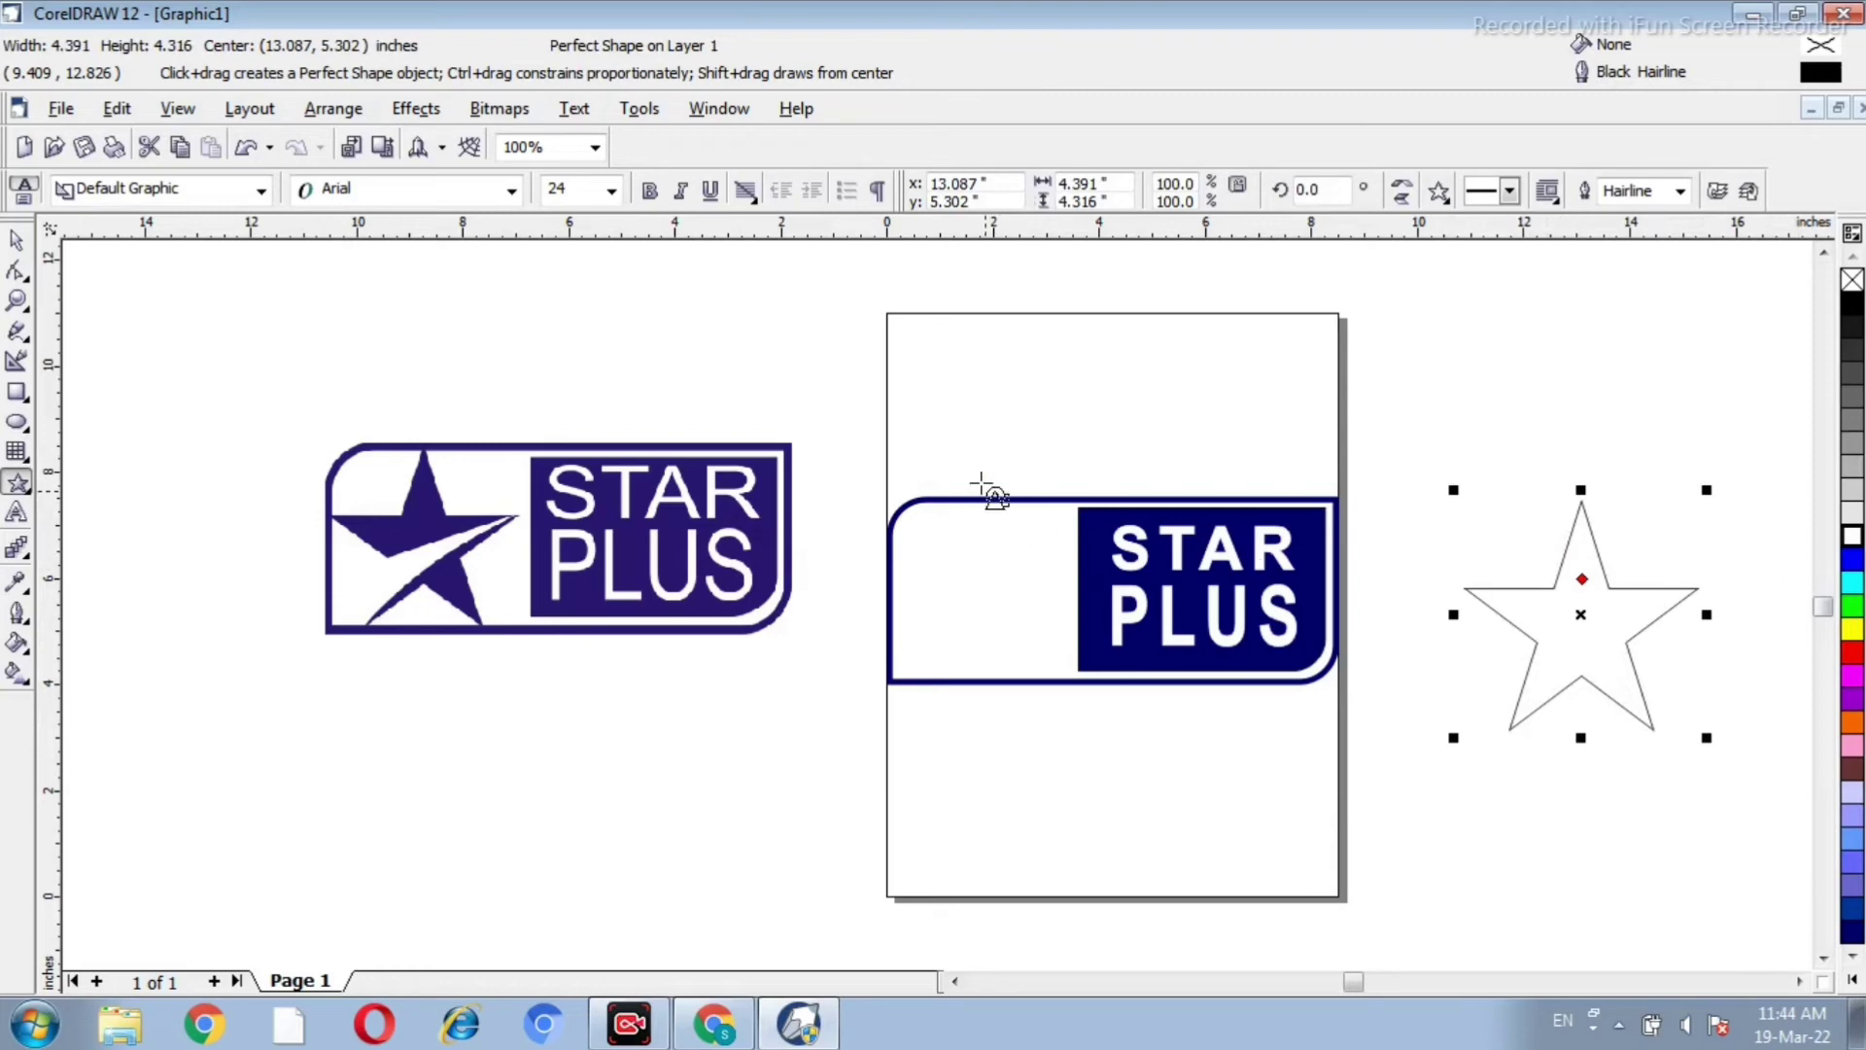
{"action": "left_click", "coordinate": [319, 114]}
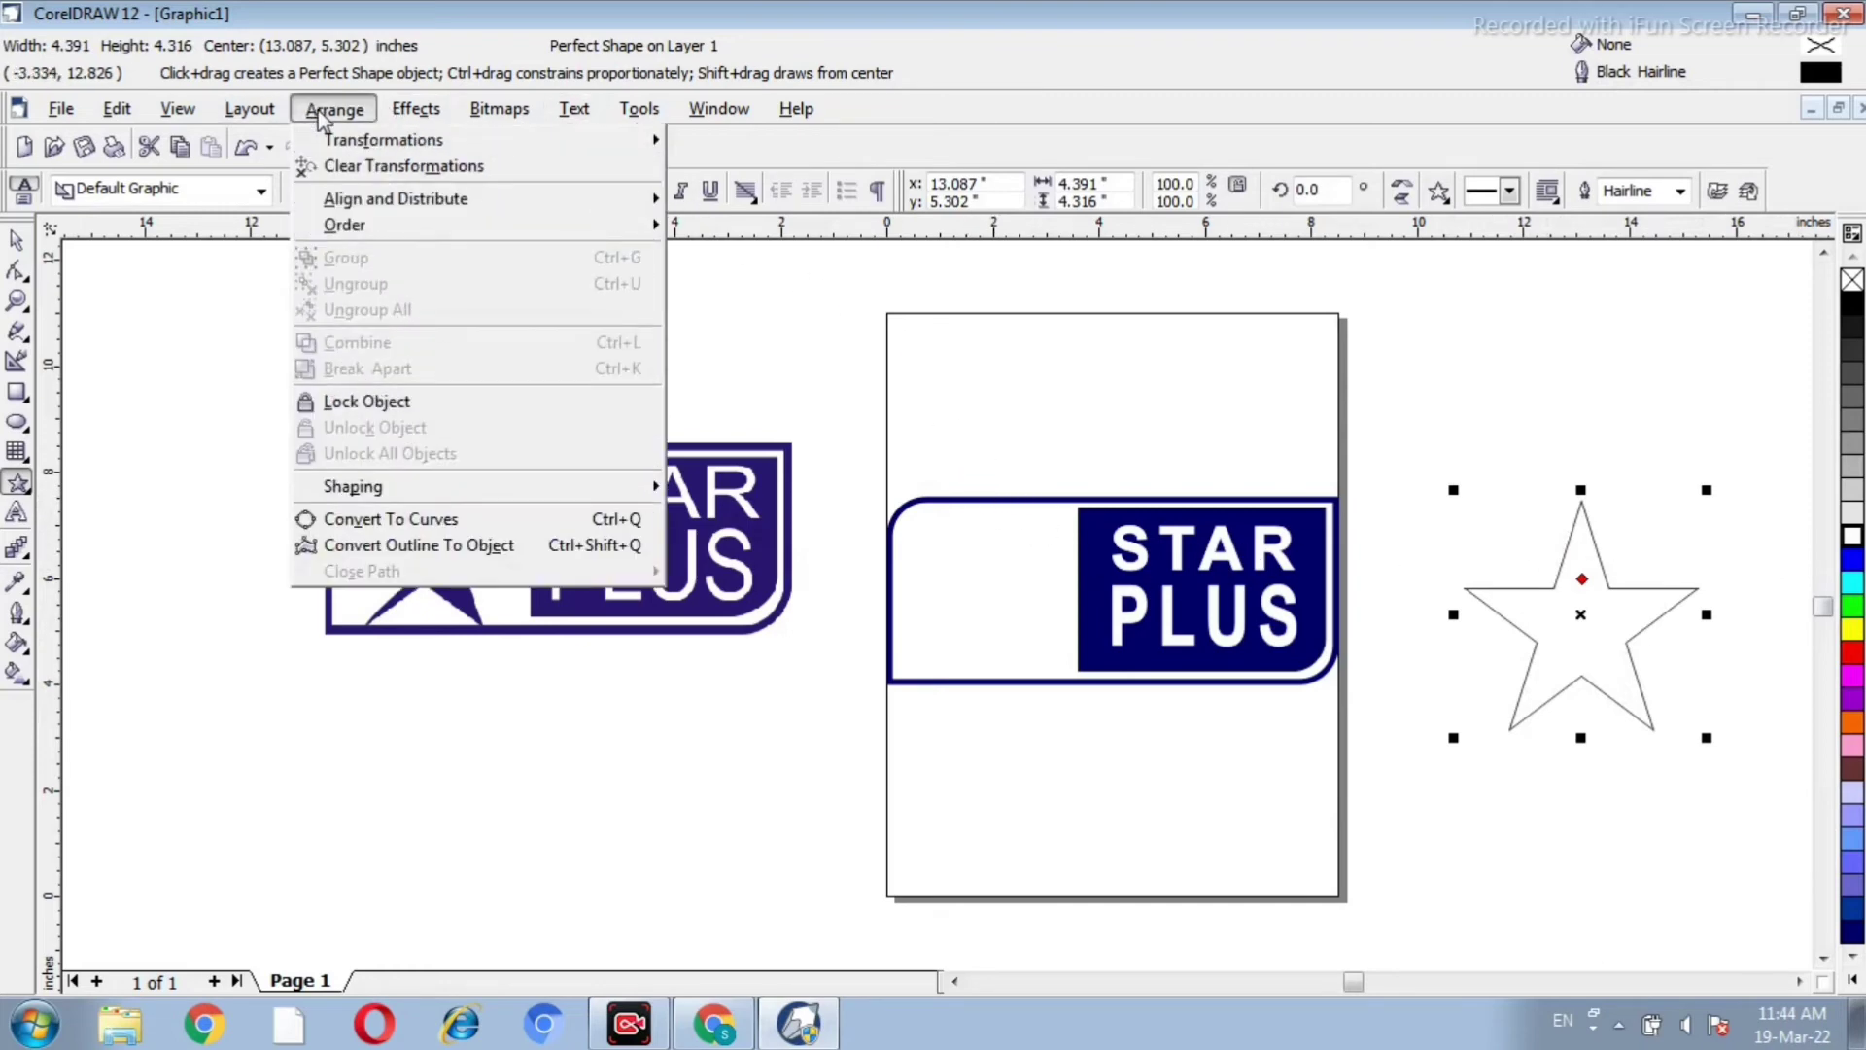
{"action": "left_click", "coordinate": [340, 520]}
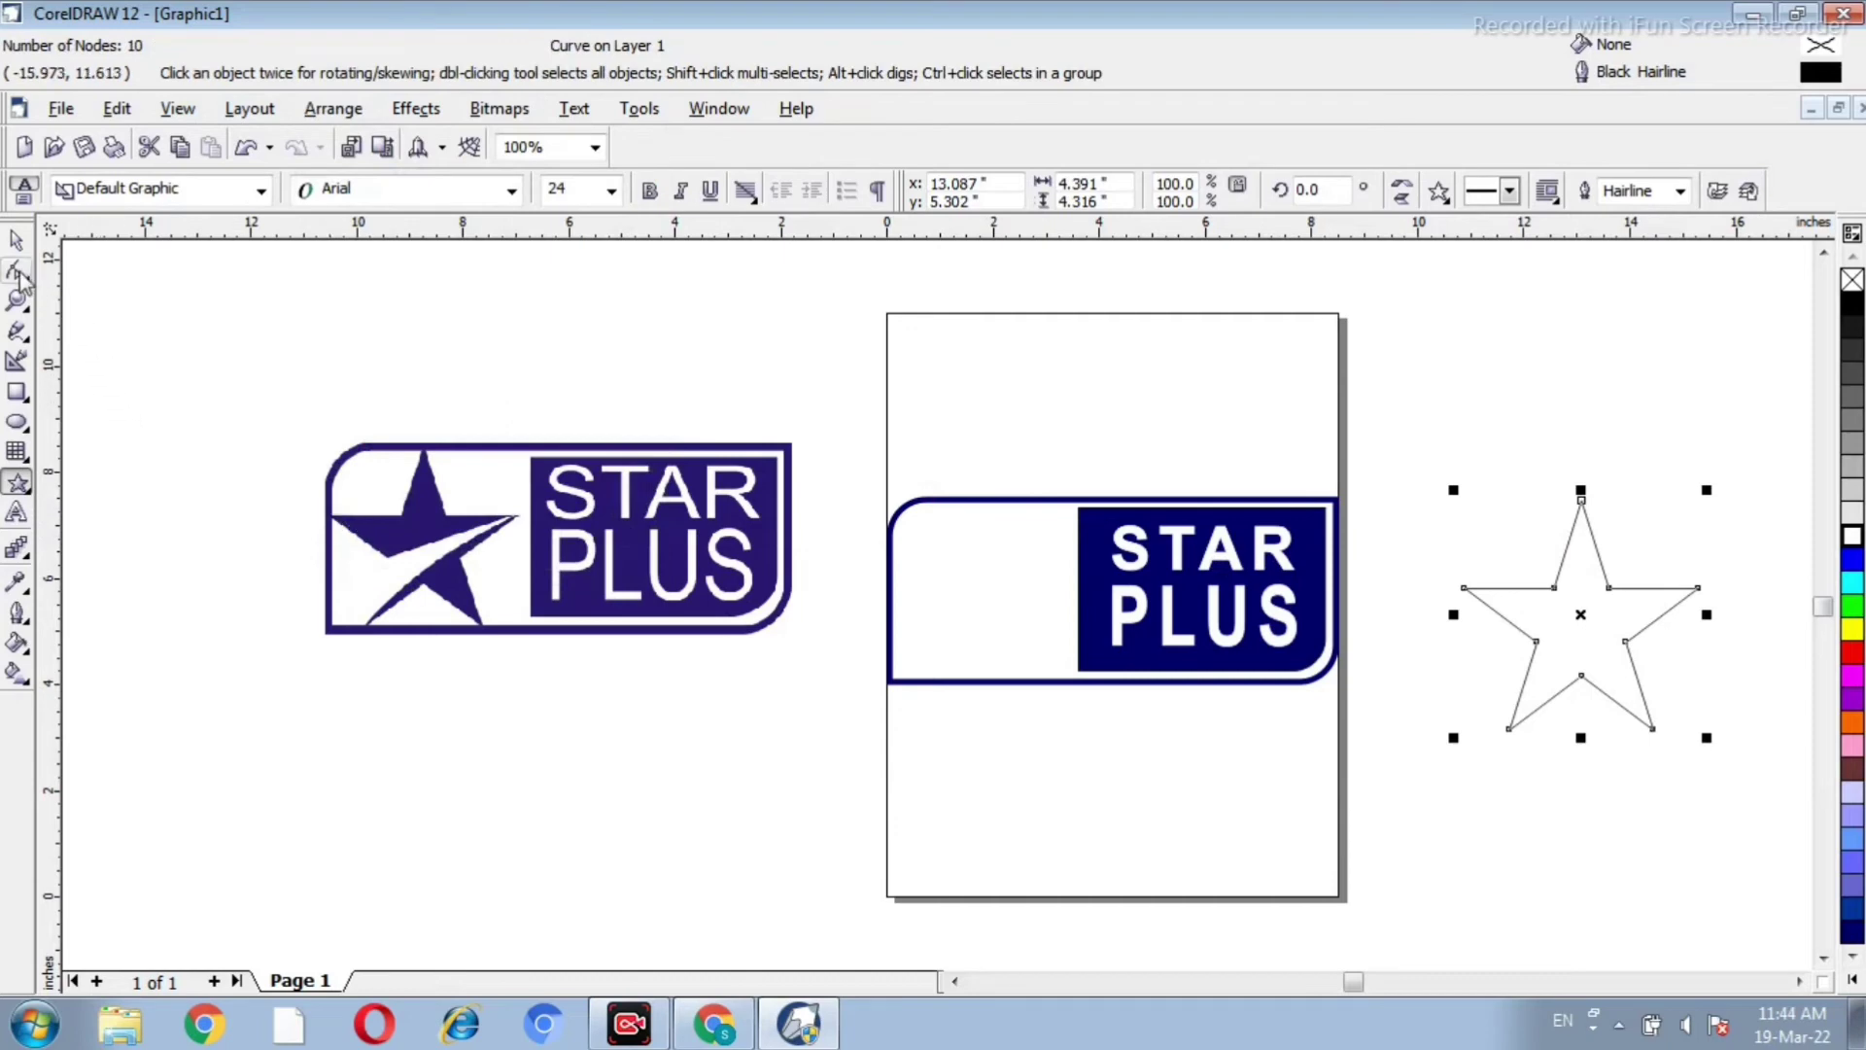
Step: Add two nodes near the tip of the star's lower-left arm and move the upper one into the upper-right arm to form a diagonal cut
{"action": "left_click", "coordinate": [17, 272]}
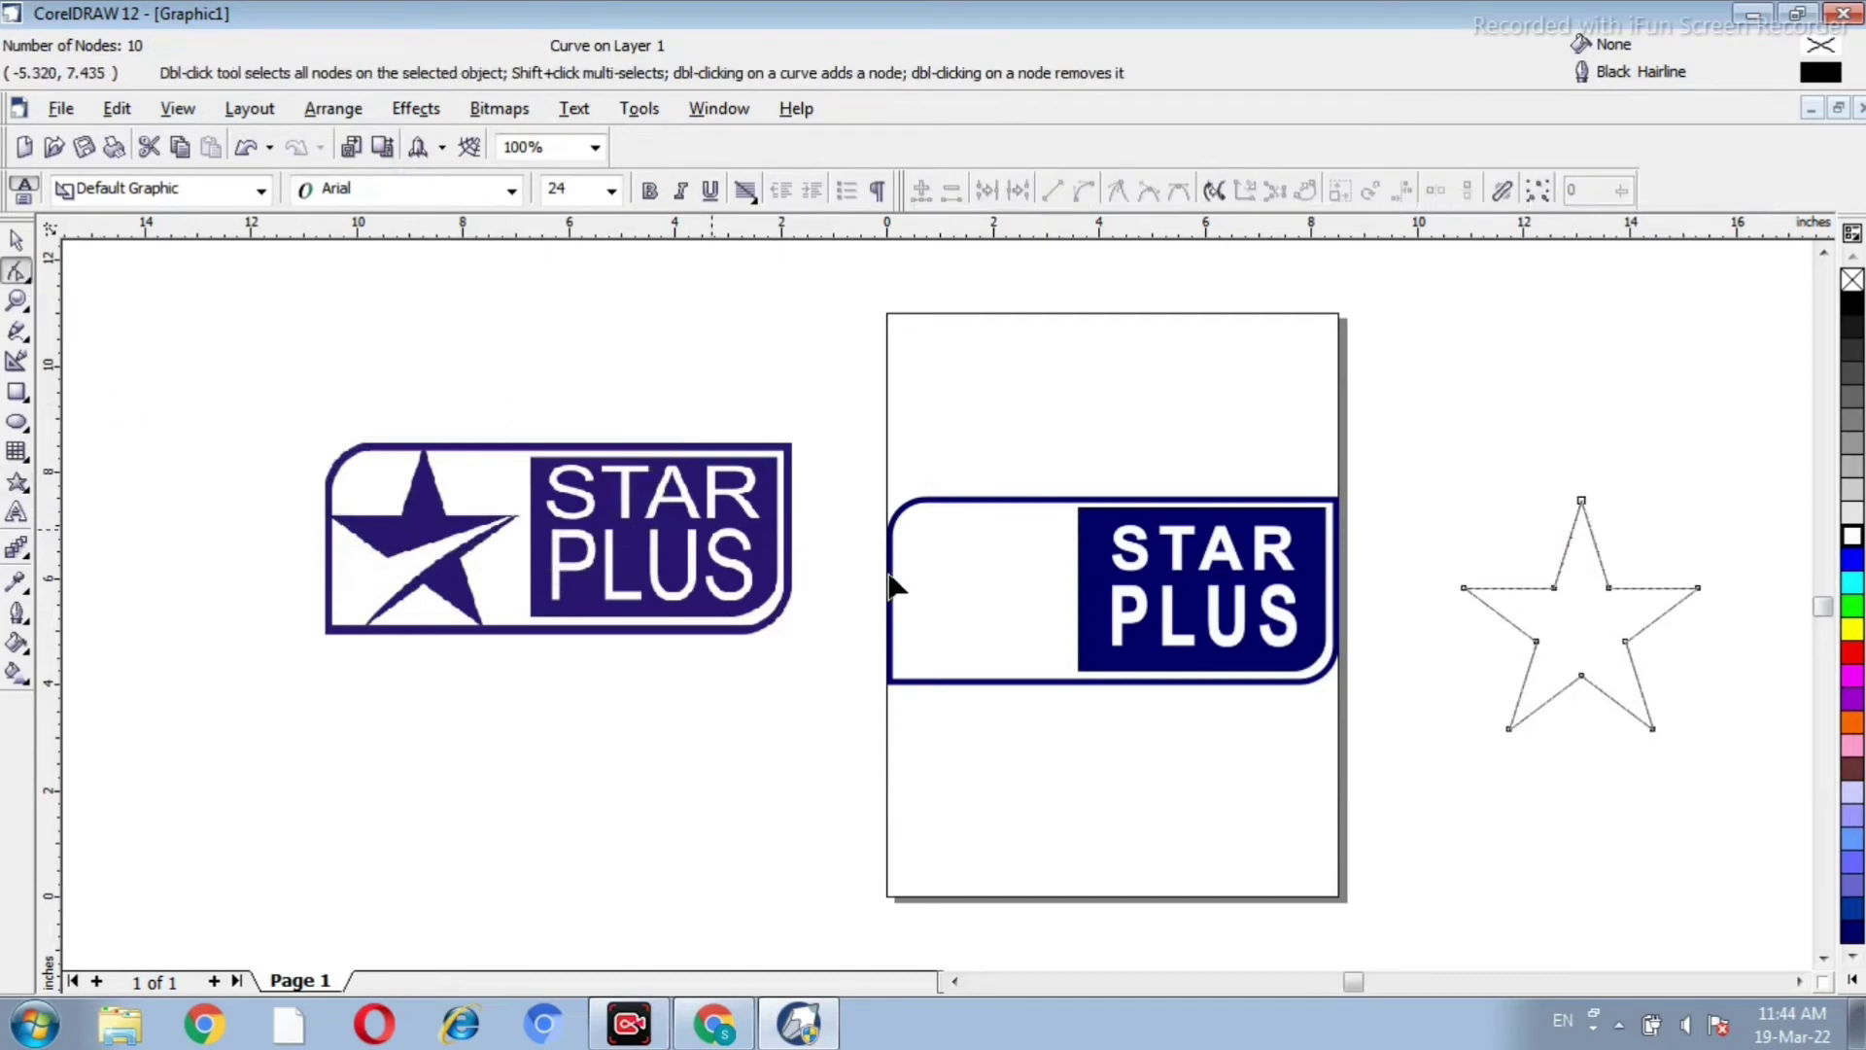
{"action": "right_click", "coordinate": [1512, 719]}
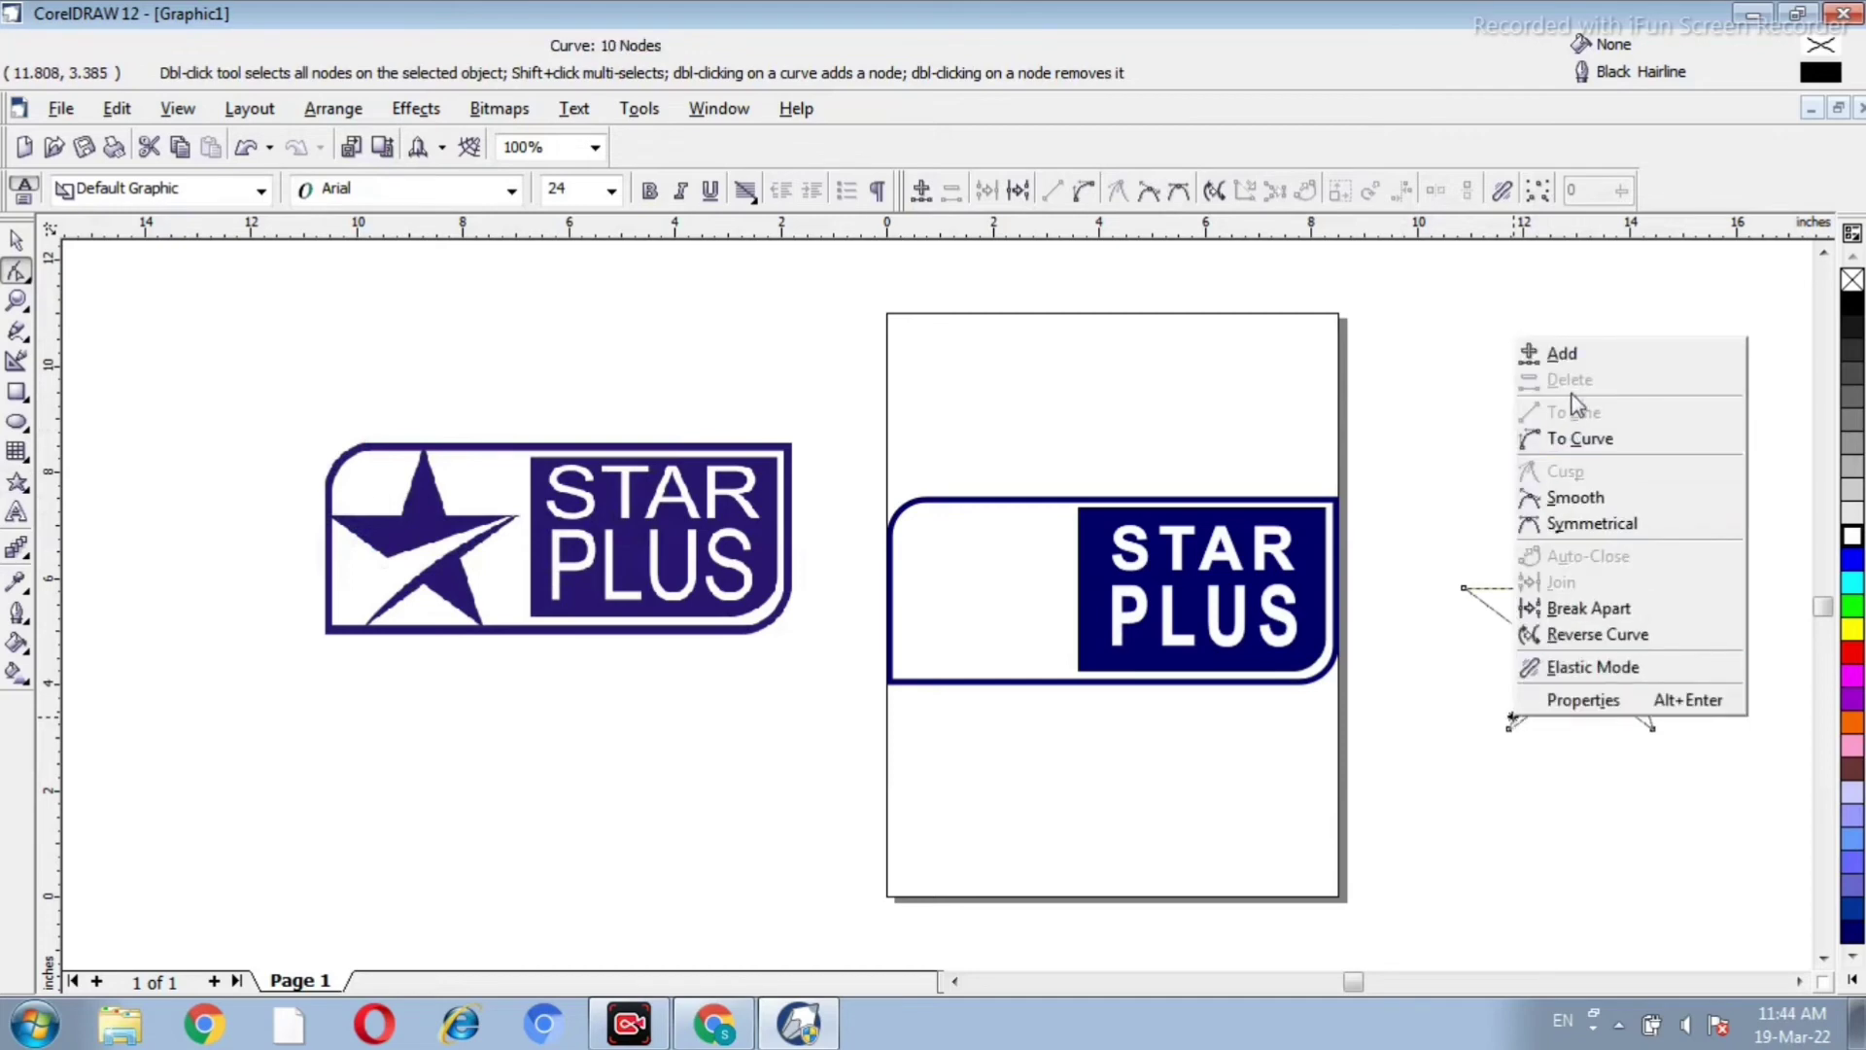
{"action": "left_click", "coordinate": [1567, 356]}
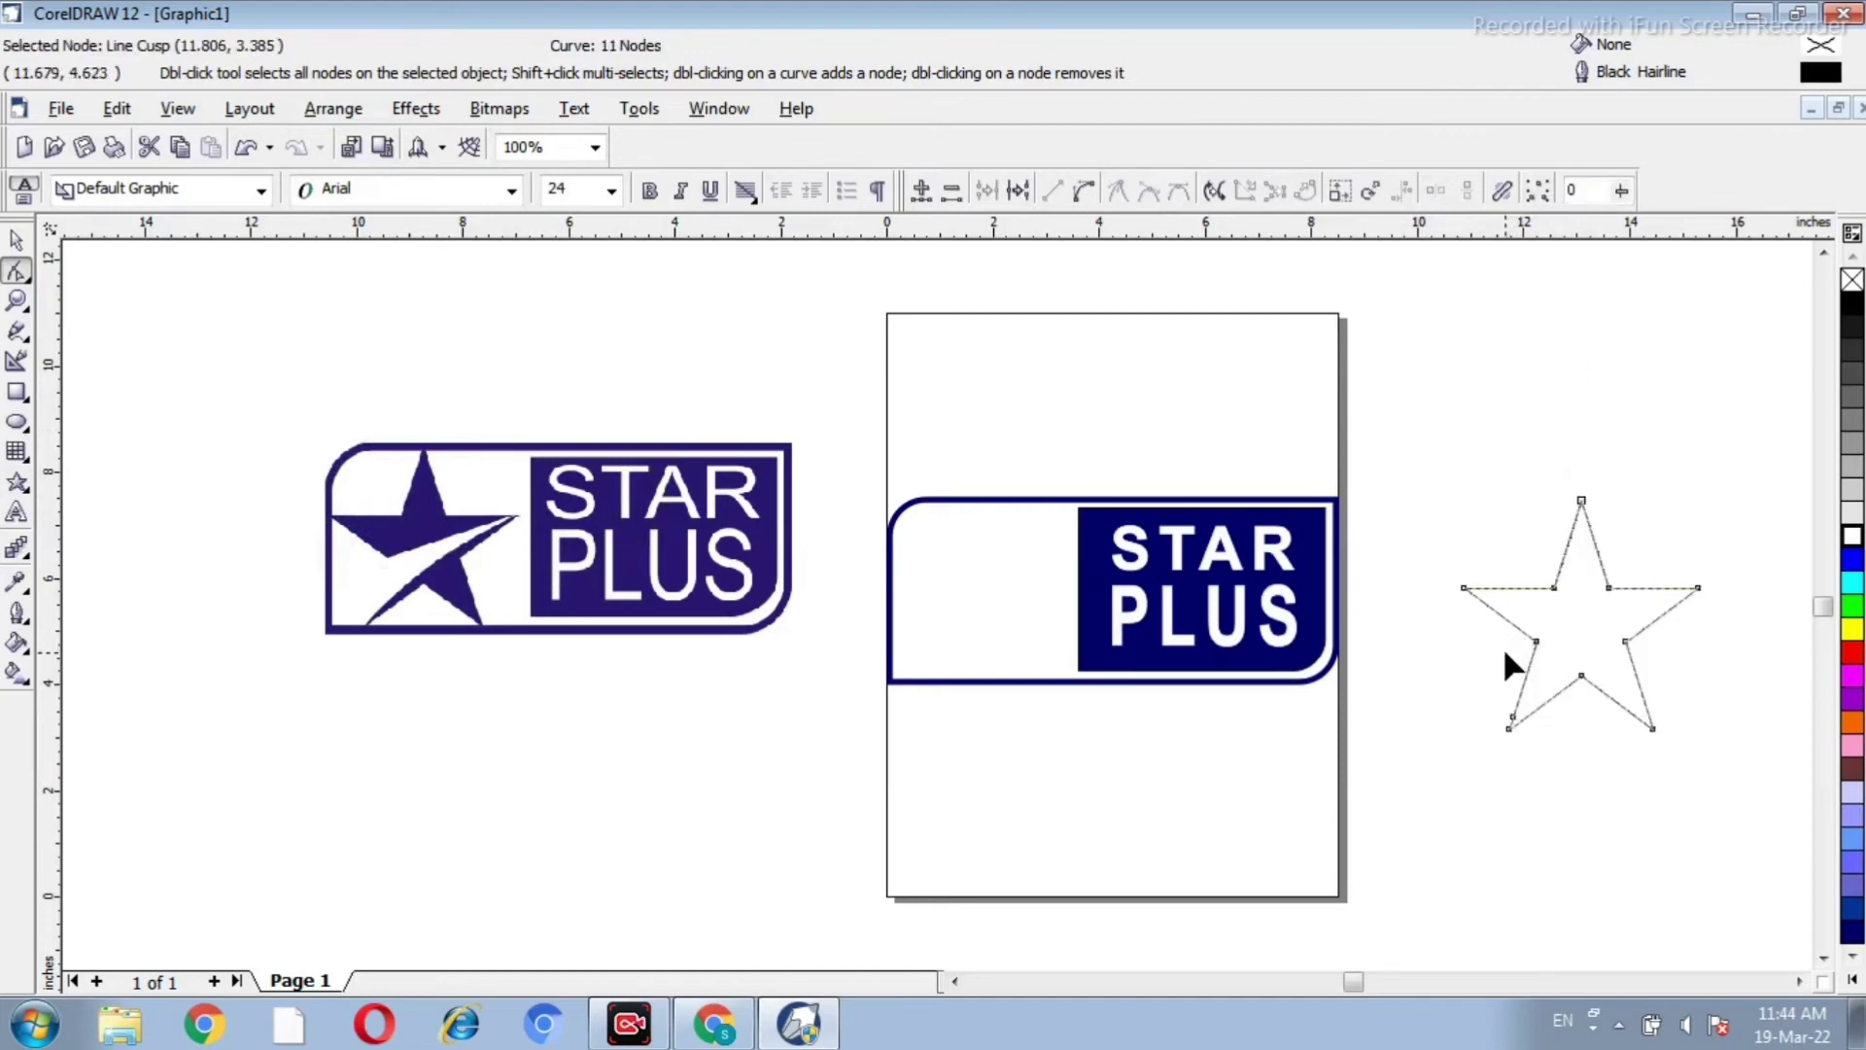
{"action": "right_click", "coordinate": [1519, 698]}
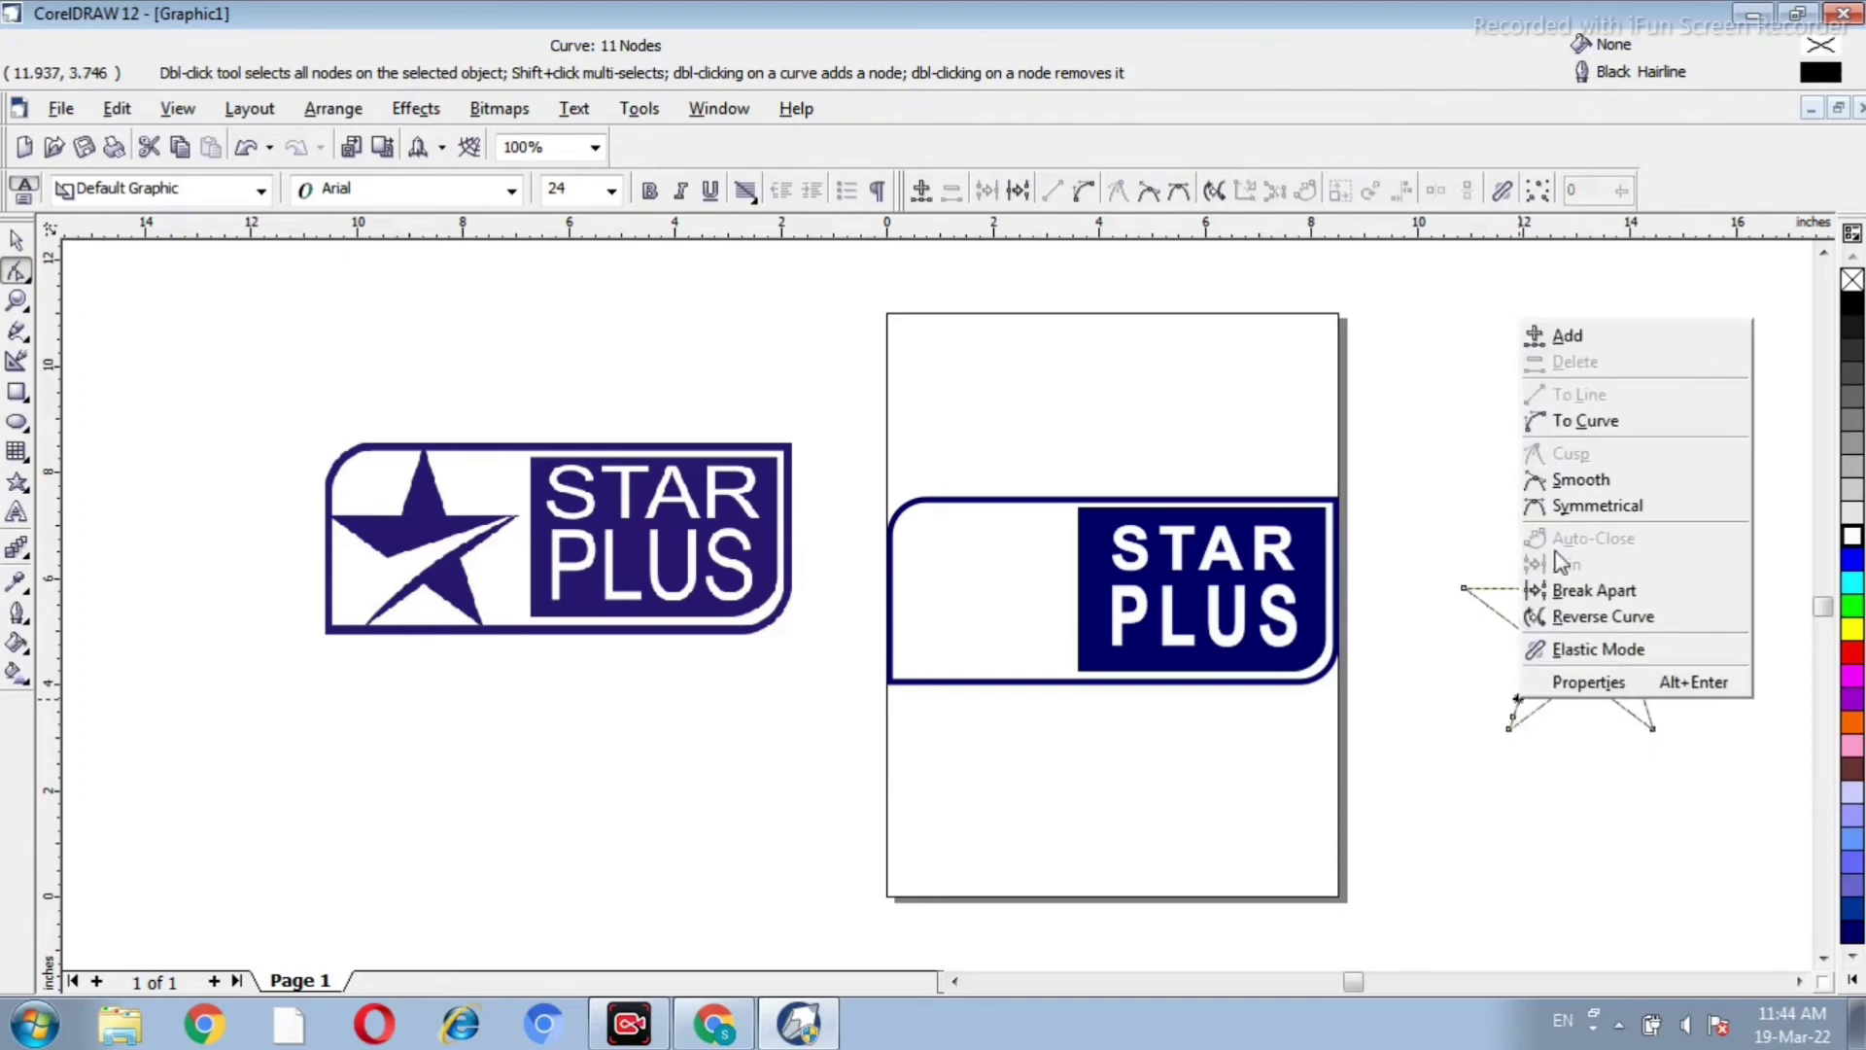
{"action": "left_click", "coordinate": [1600, 334]}
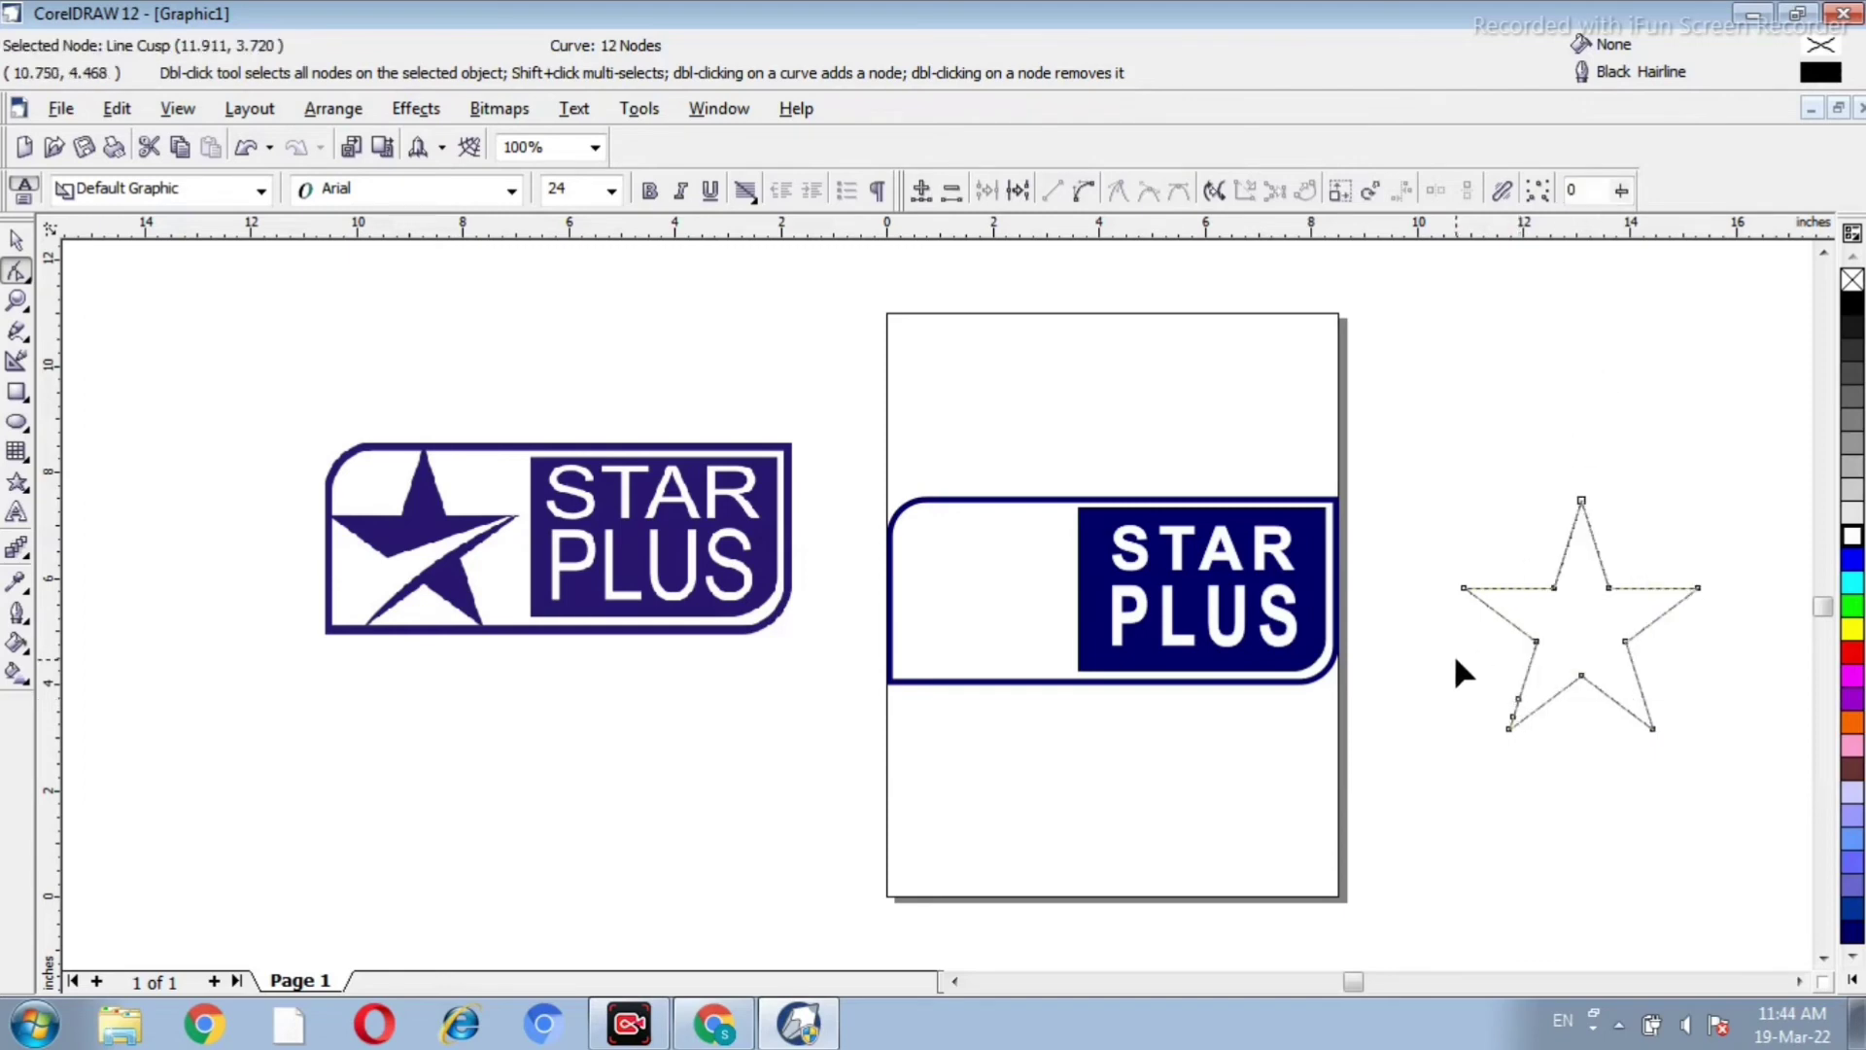
{"action": "left_click_drag", "start_coordinate": [1518, 698], "coordinate": [1653, 603]}
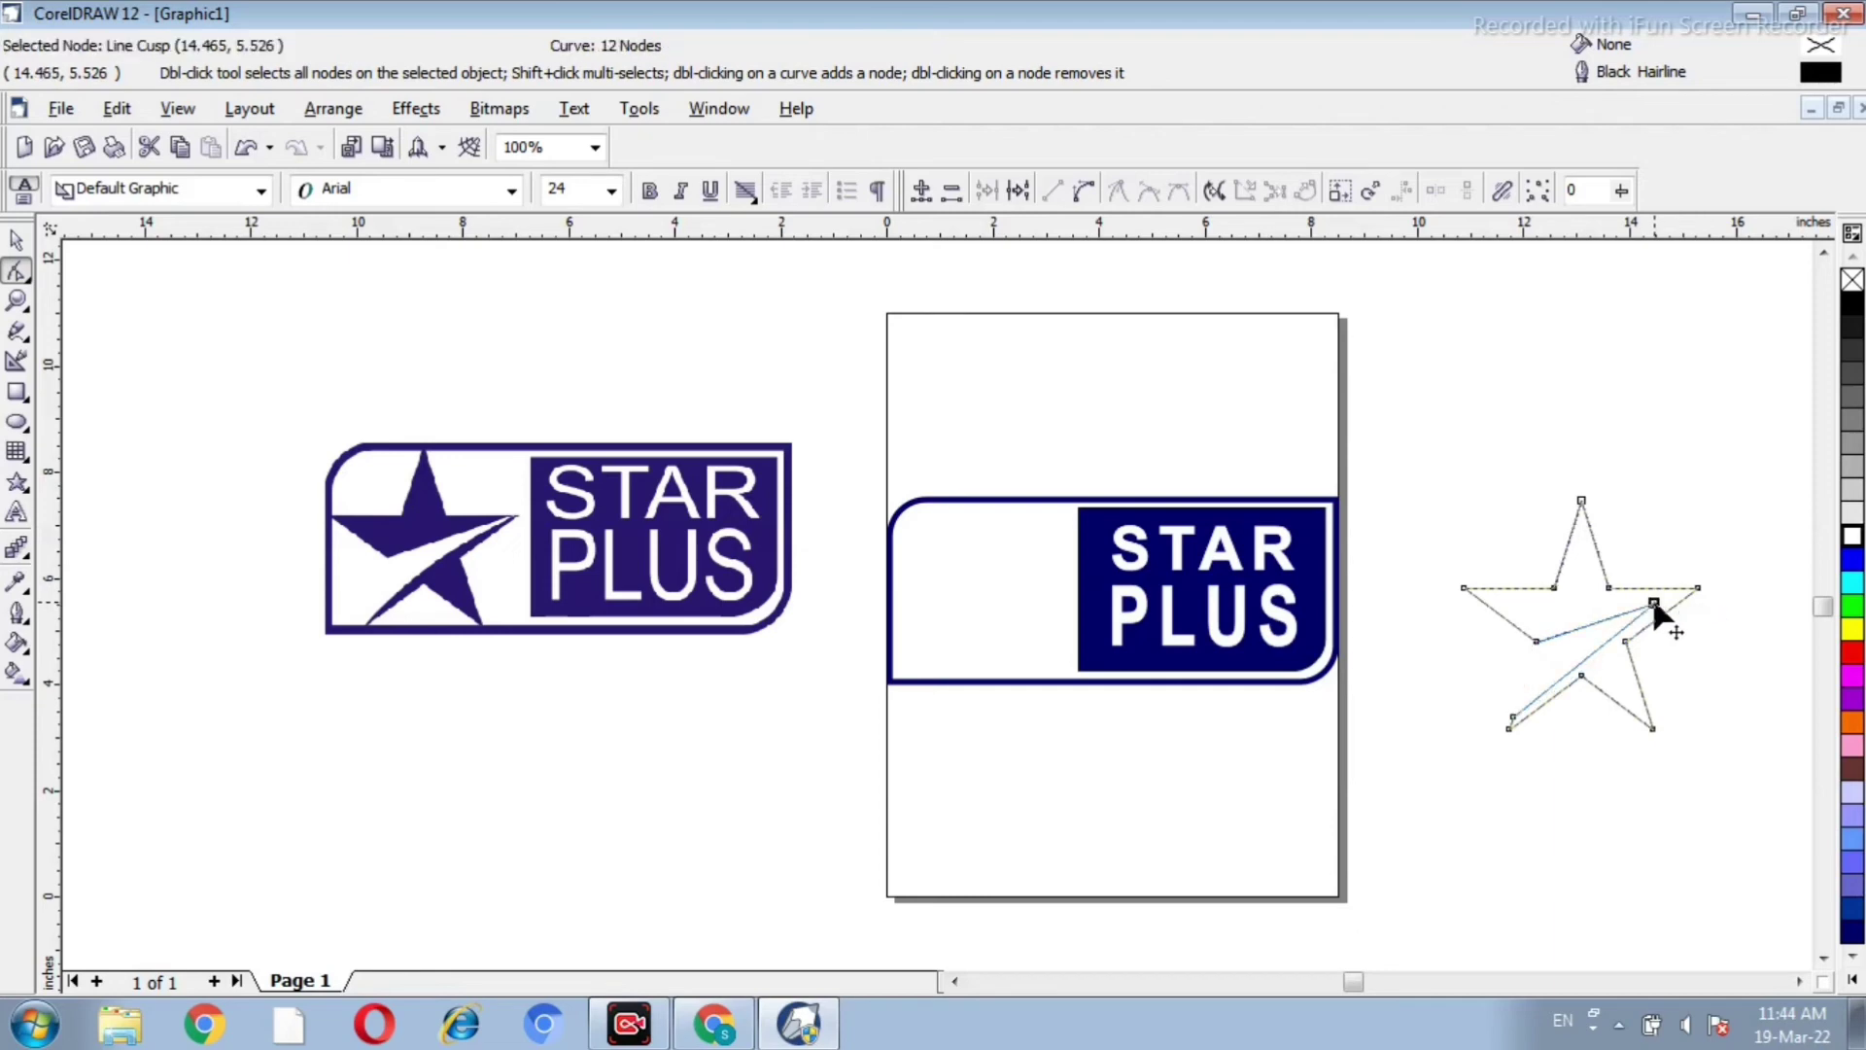
Step: Convert the upper edge of the star's diagonal cut to a curve and bow it upward
{"action": "right_click", "coordinate": [1583, 612]}
{"action": "left_click", "coordinate": [1660, 336]}
{"action": "left_click", "coordinate": [1680, 372]}
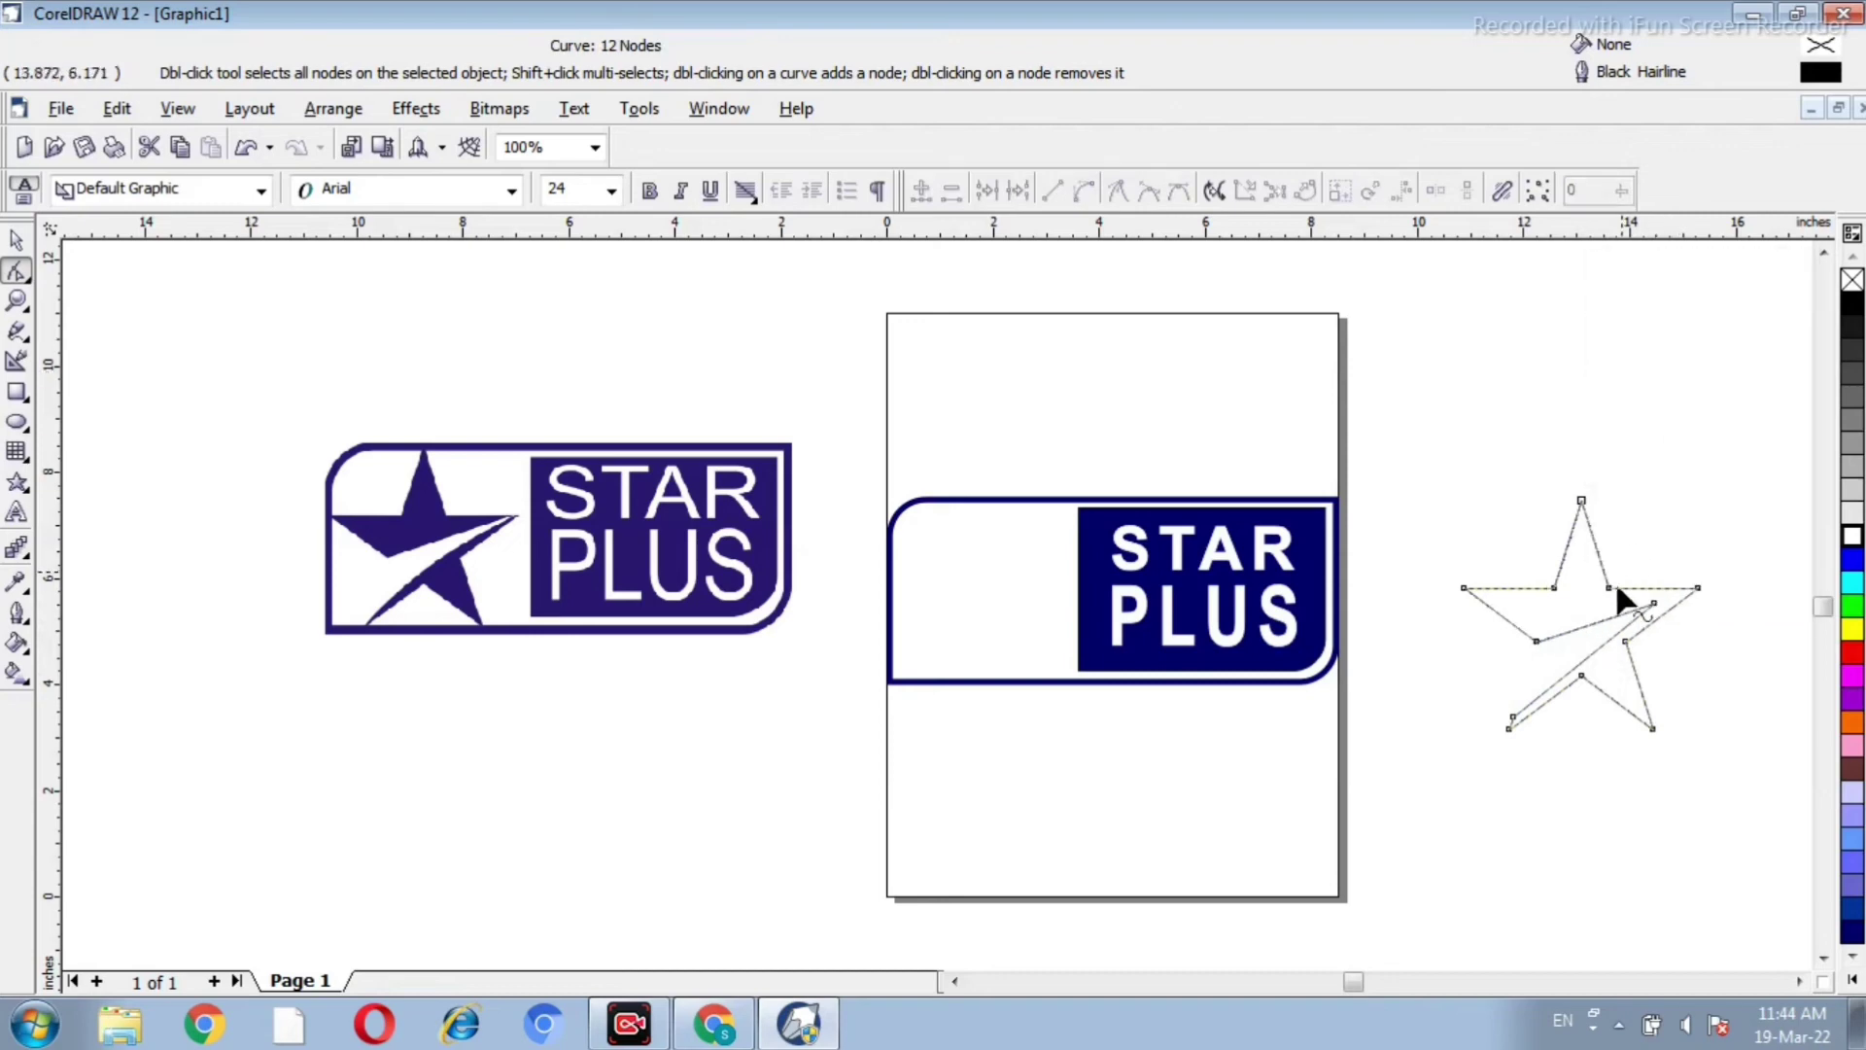
{"action": "left_click_drag", "start_coordinate": [1602, 622], "coordinate": [1598, 610]}
Step: Convert the lower edge of the star's diagonal cut to a curve and bend it slightly upward
{"action": "right_click", "coordinate": [1584, 650]}
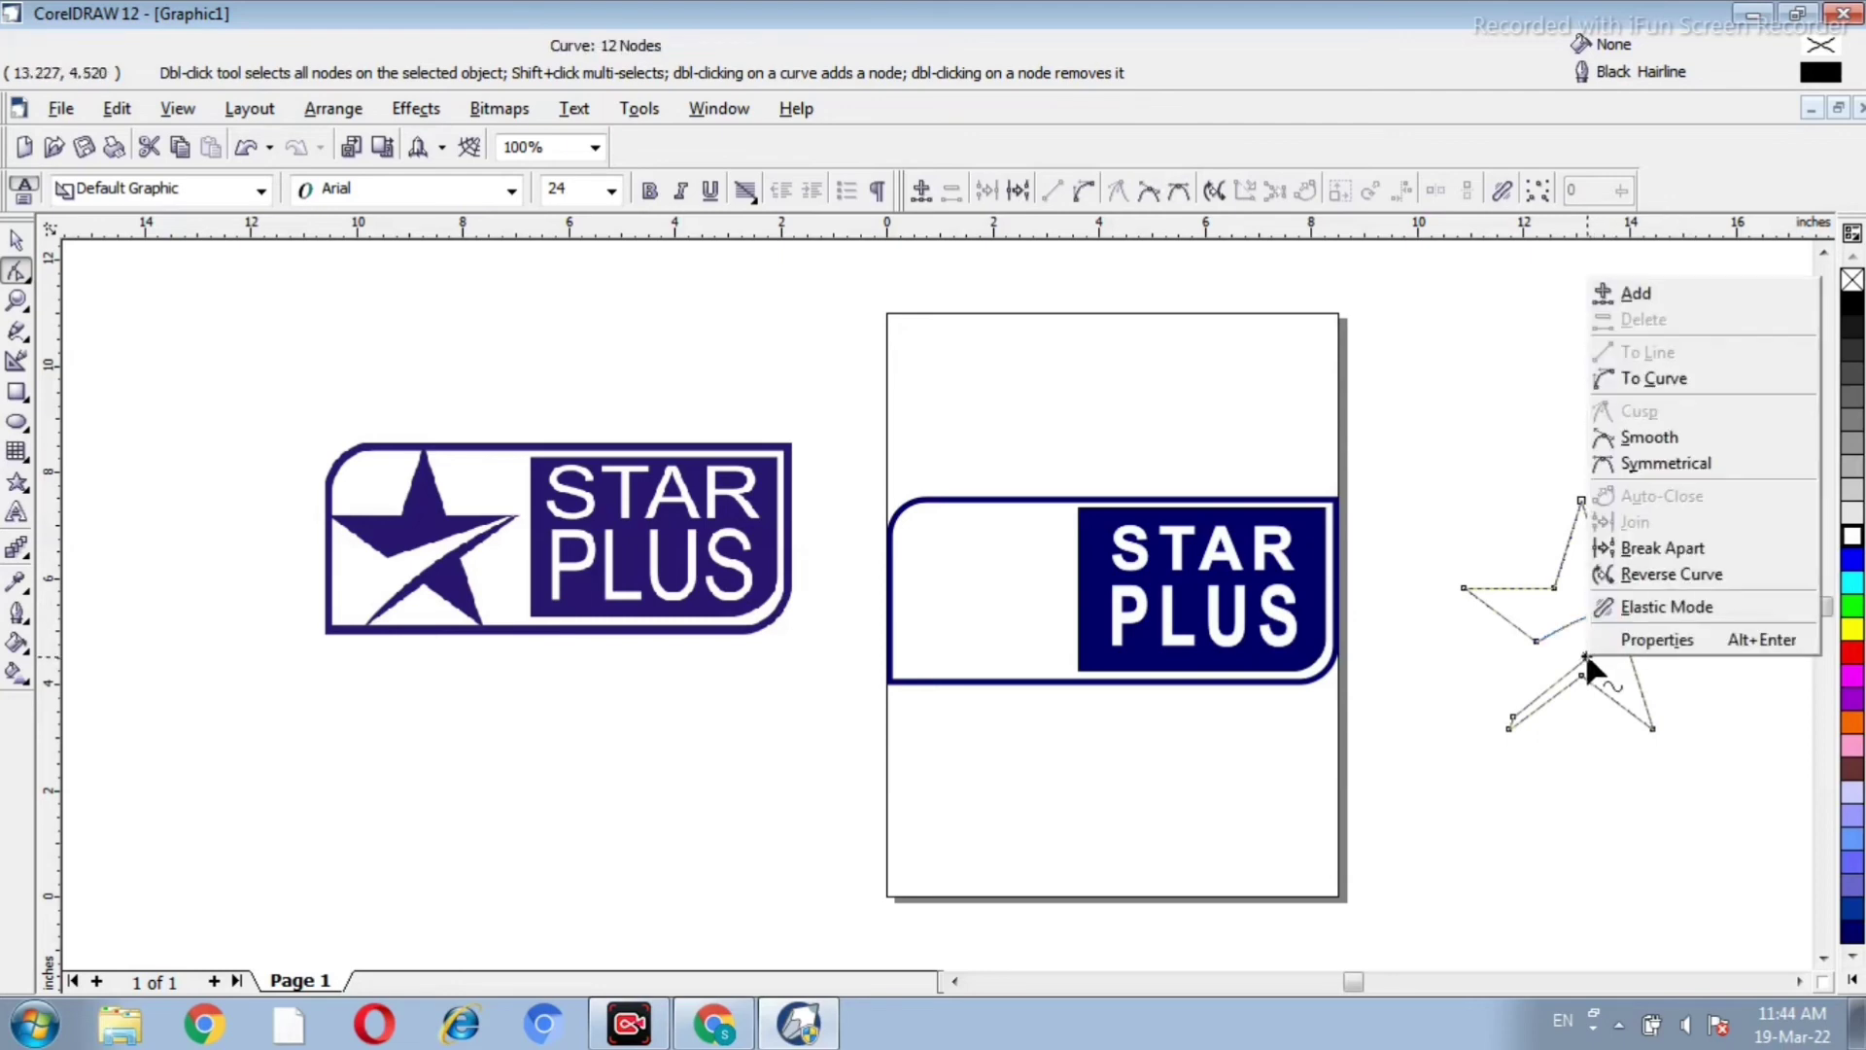
{"action": "left_click", "coordinate": [1647, 381]}
{"action": "left_click", "coordinate": [1648, 388]}
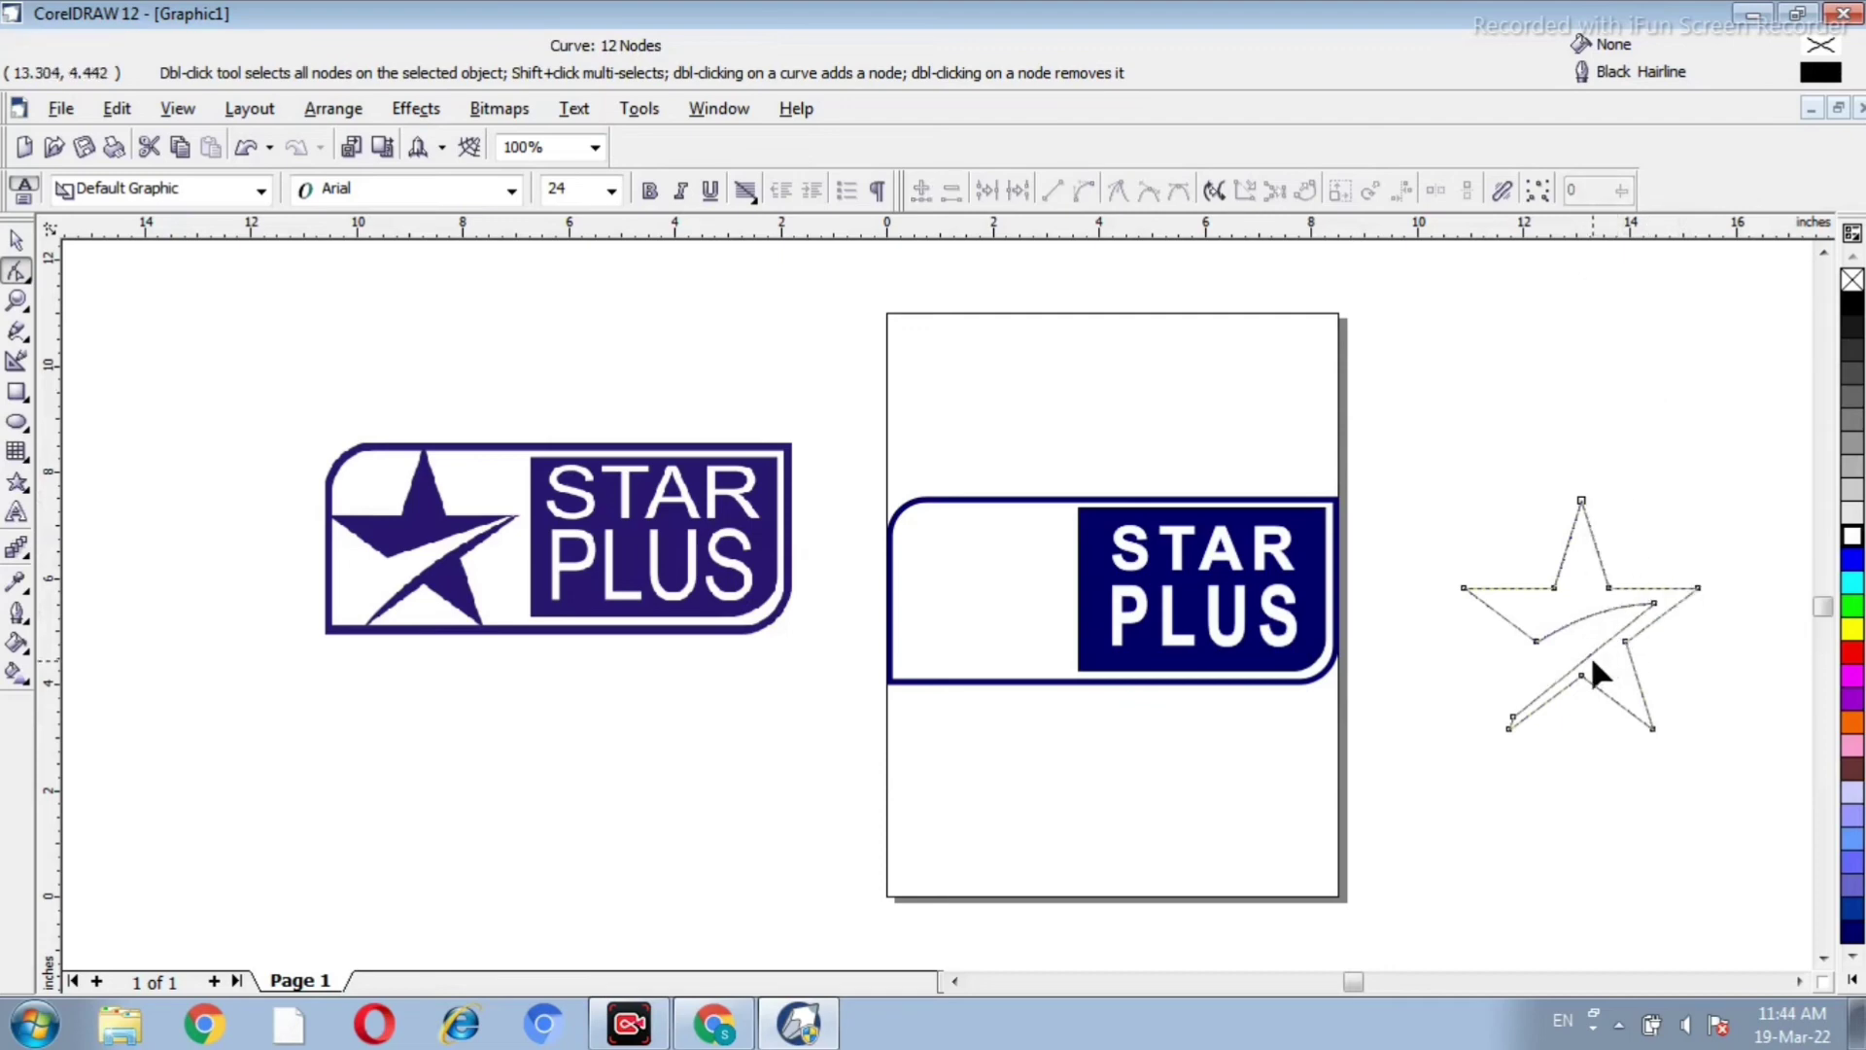
{"action": "left_click_drag", "start_coordinate": [1582, 653], "coordinate": [1572, 649]}
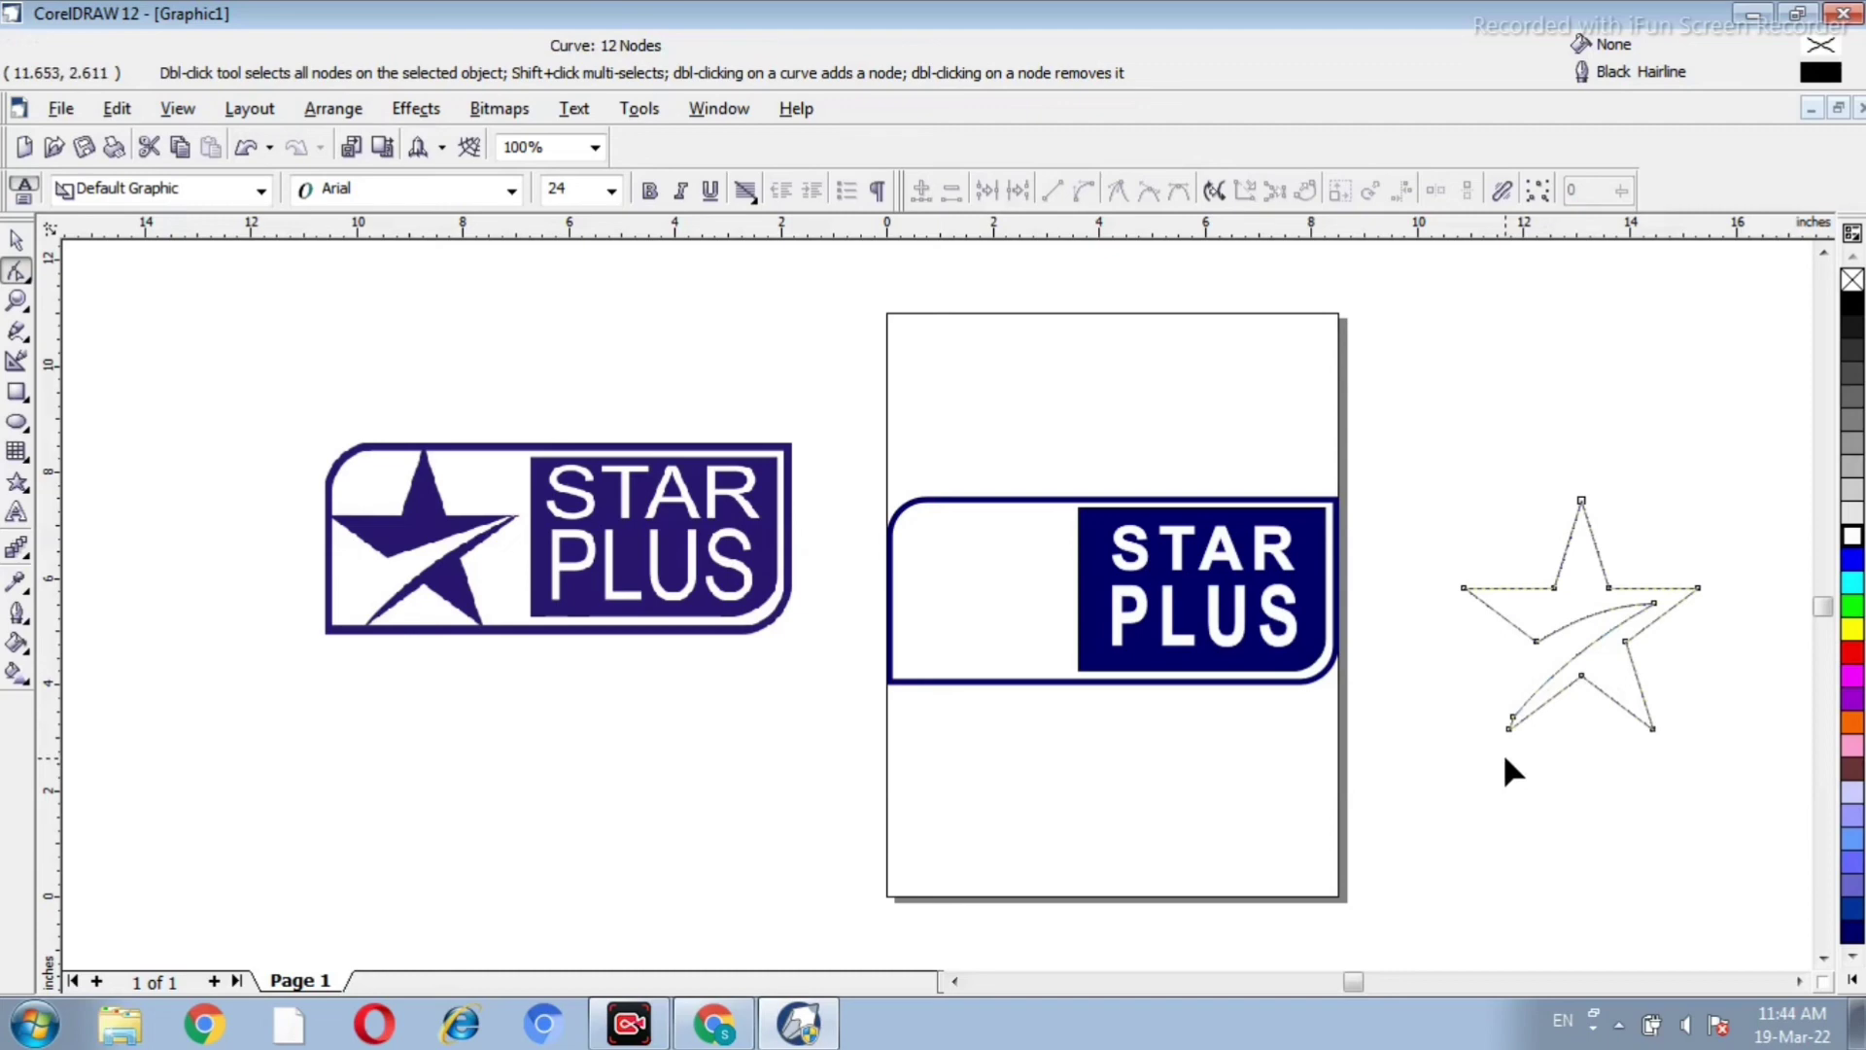
Step: Fill the cut star shape with Deep Navy Blue
{"action": "left_click", "coordinate": [17, 241]}
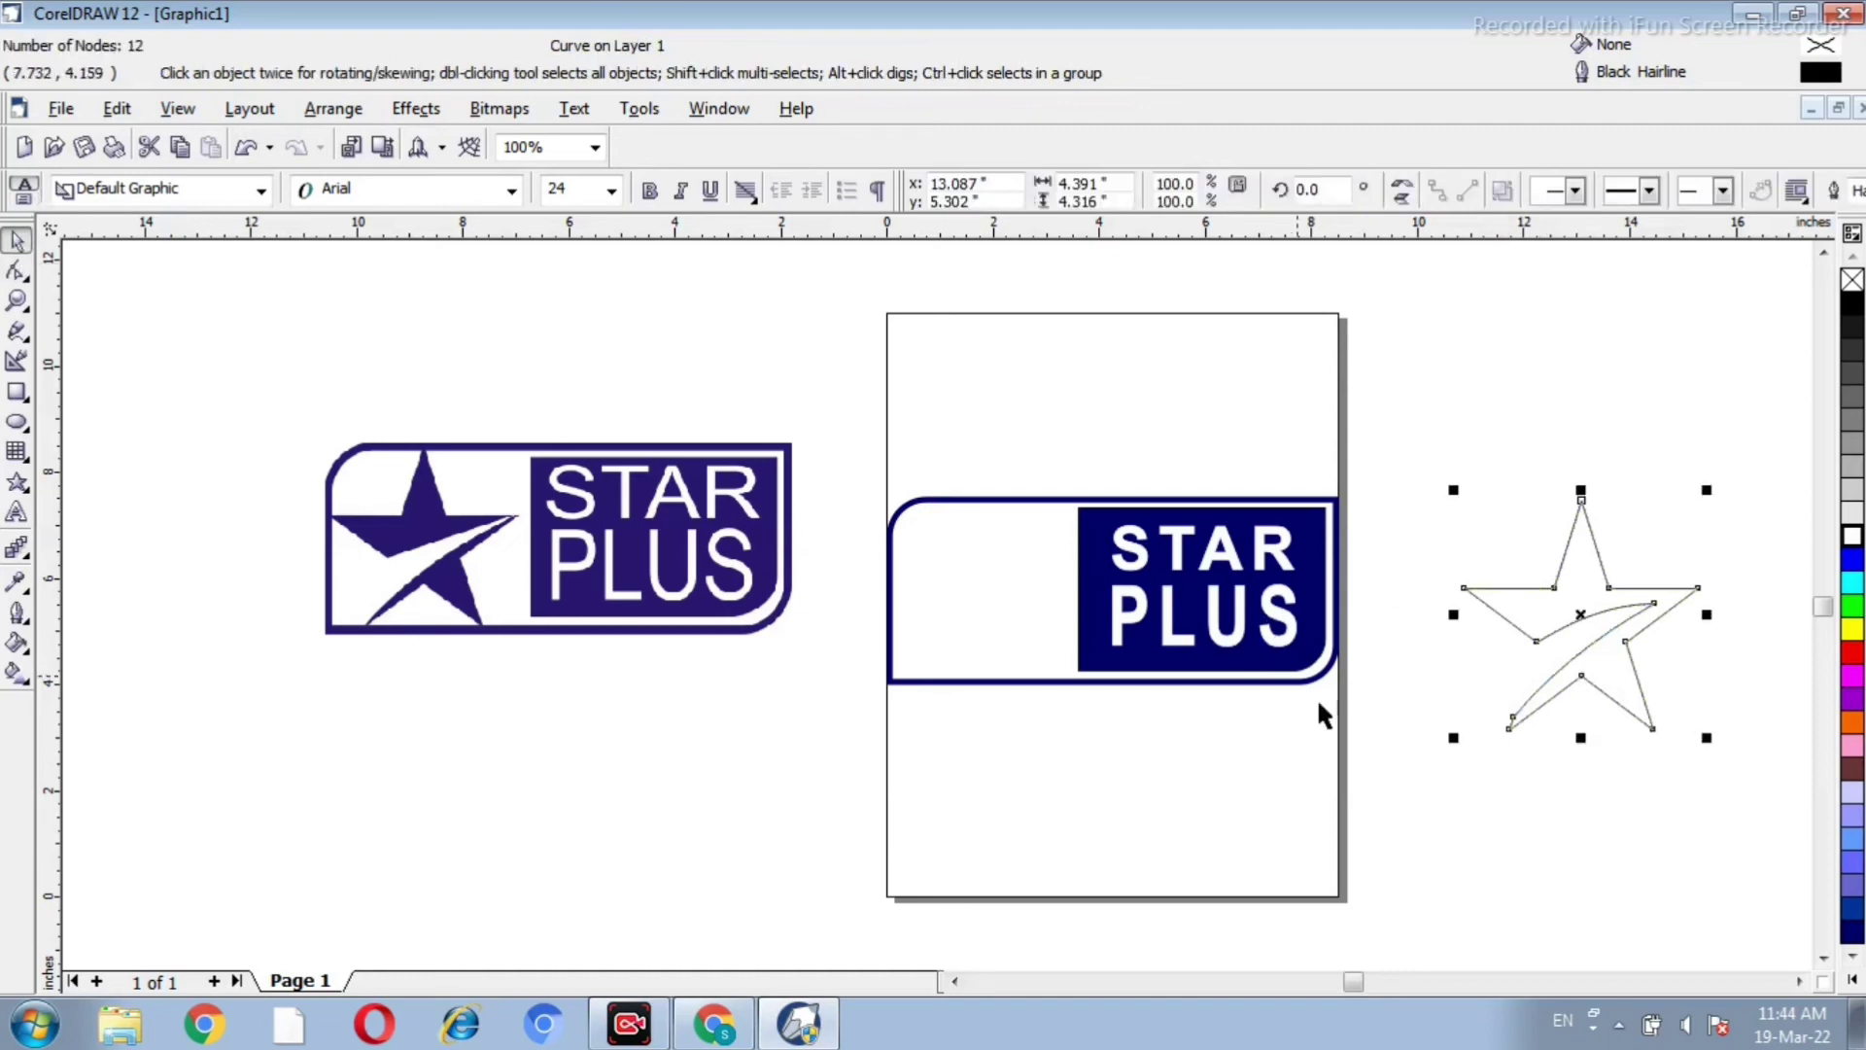
{"action": "left_click", "coordinate": [1852, 935]}
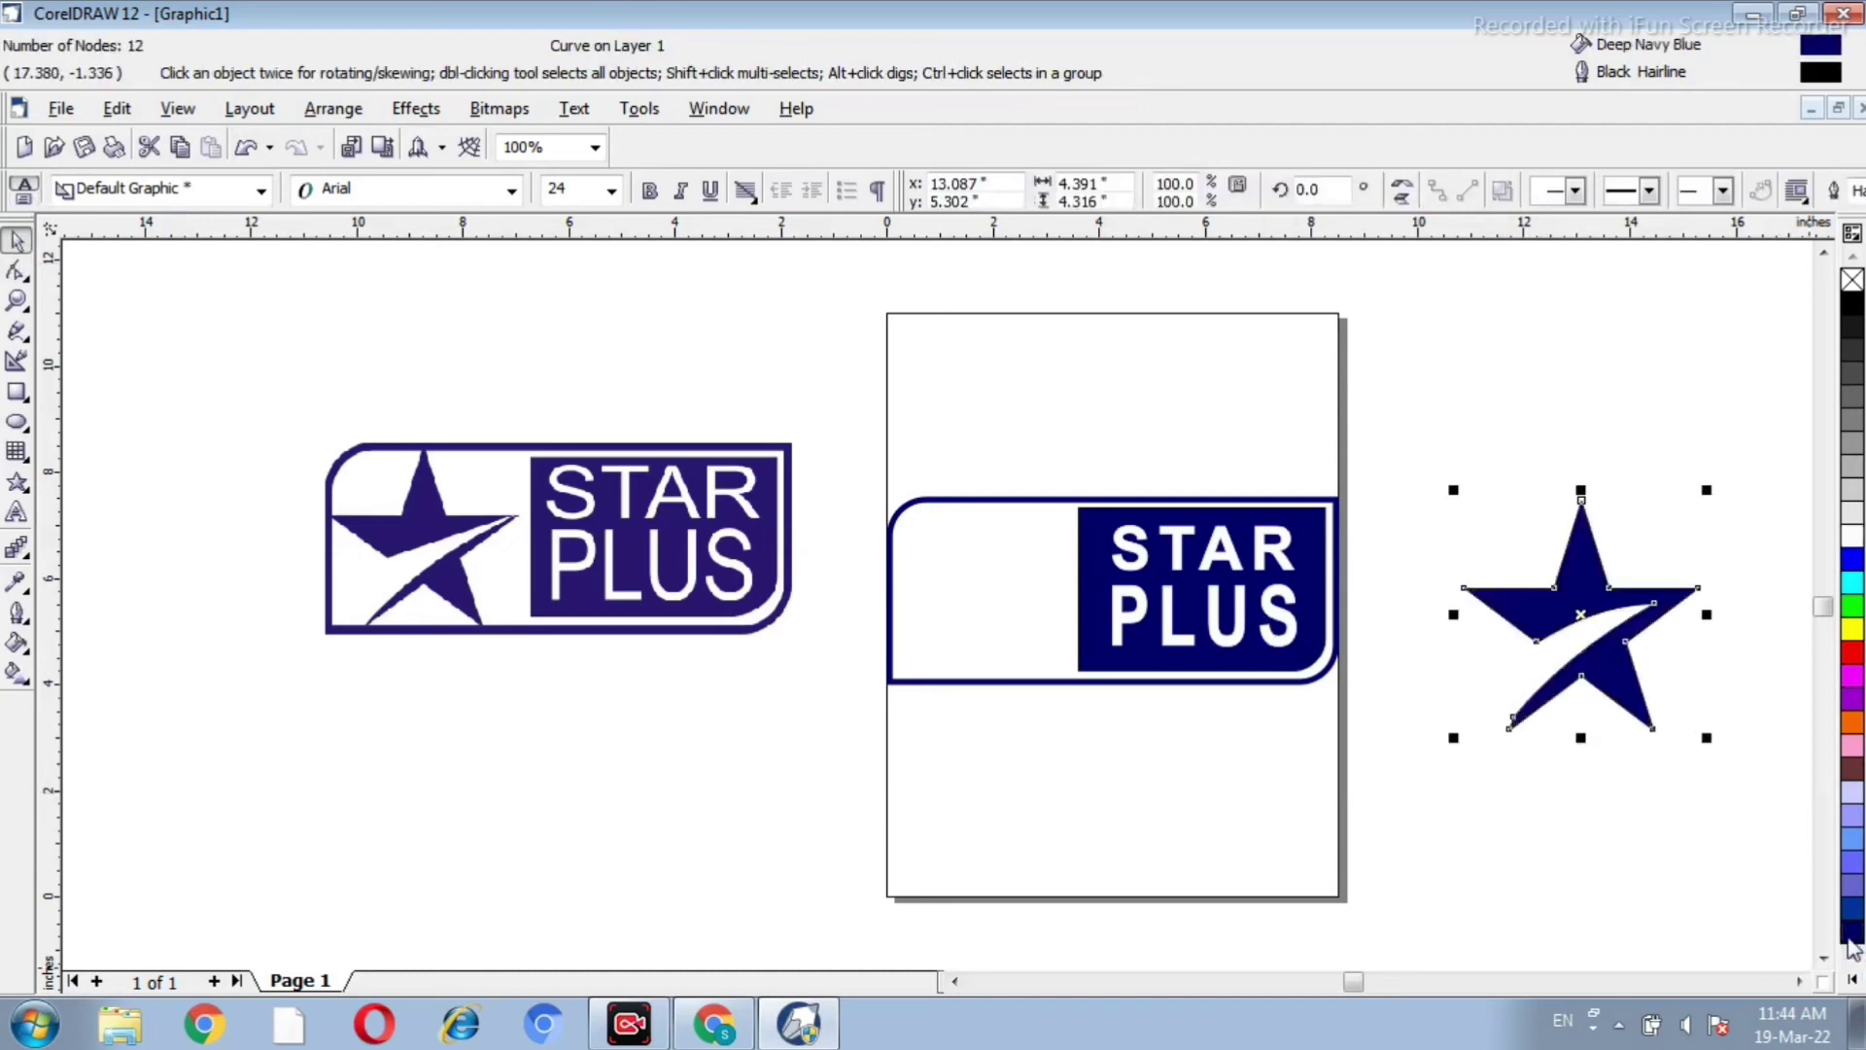
Step: Give the cut star a Deep Navy Blue outline and scale it down proportionally to about 3.70 inches wide
{"action": "right_click", "coordinate": [1851, 938]}
{"action": "left_click", "coordinate": [1602, 876]}
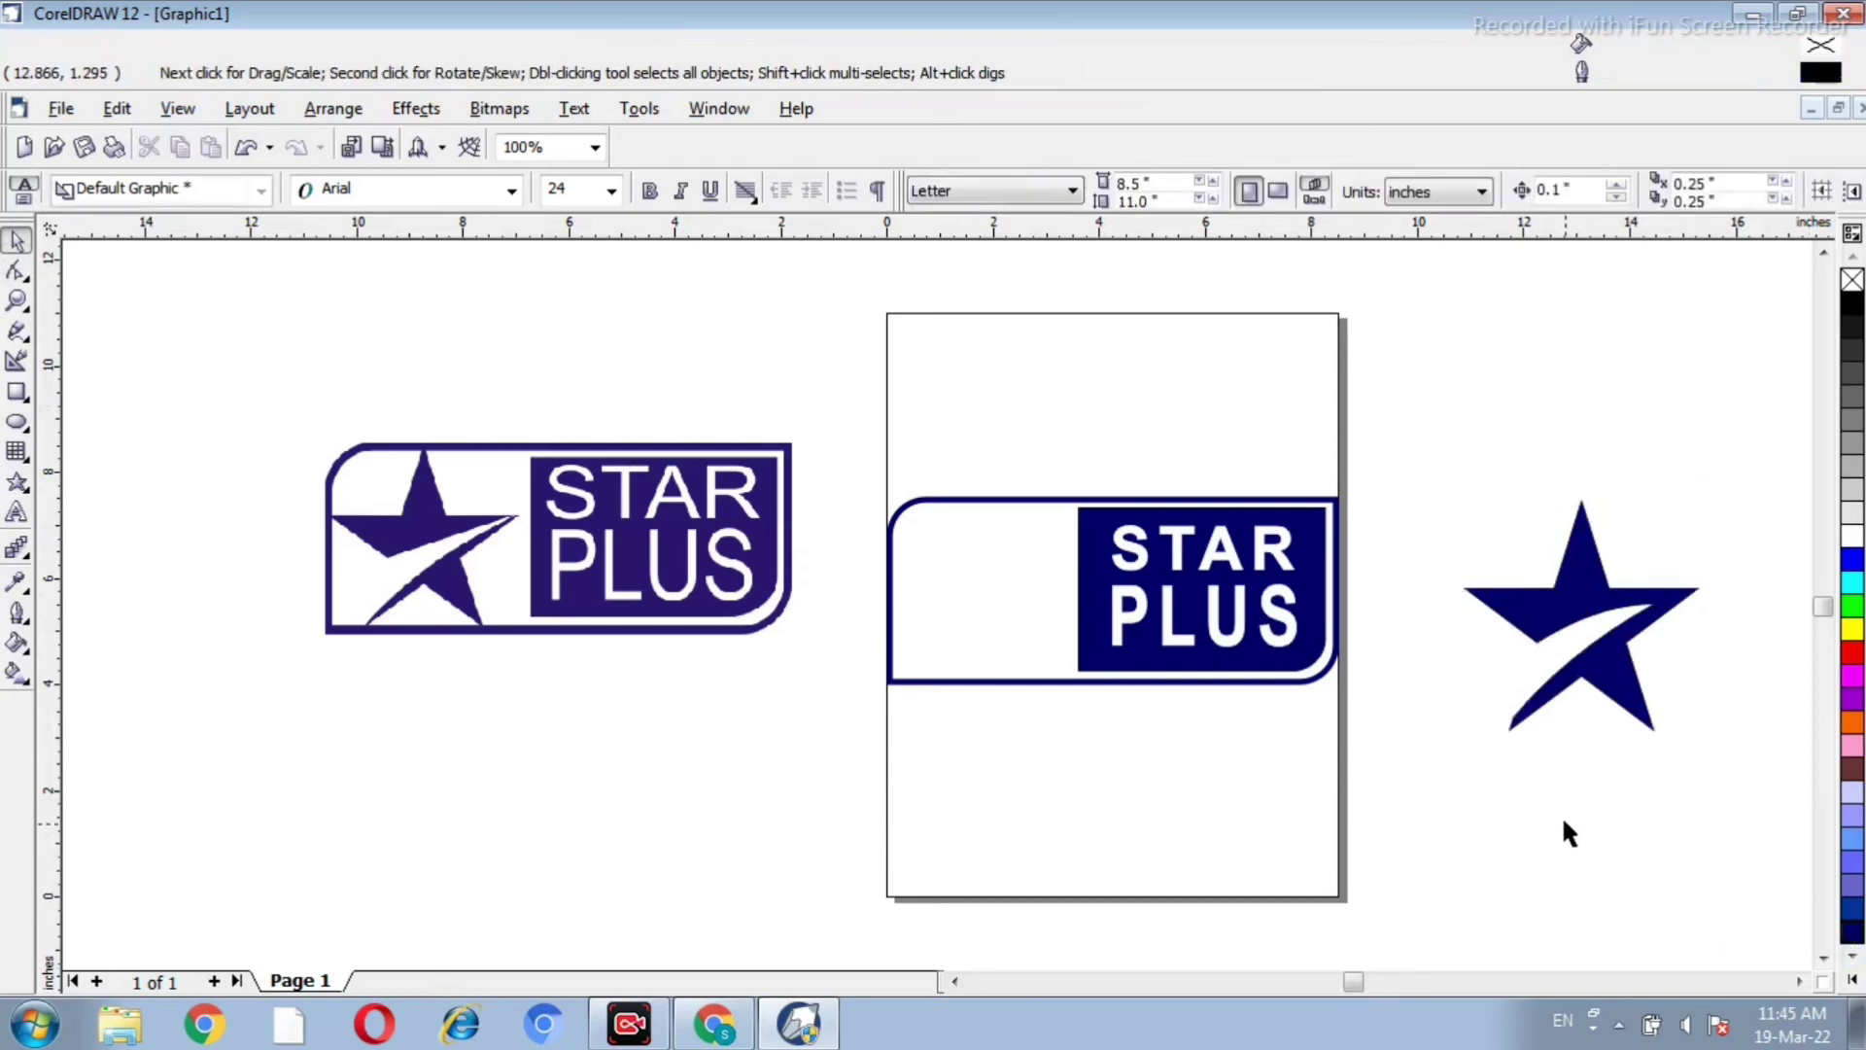
{"action": "left_click", "coordinate": [1613, 697]}
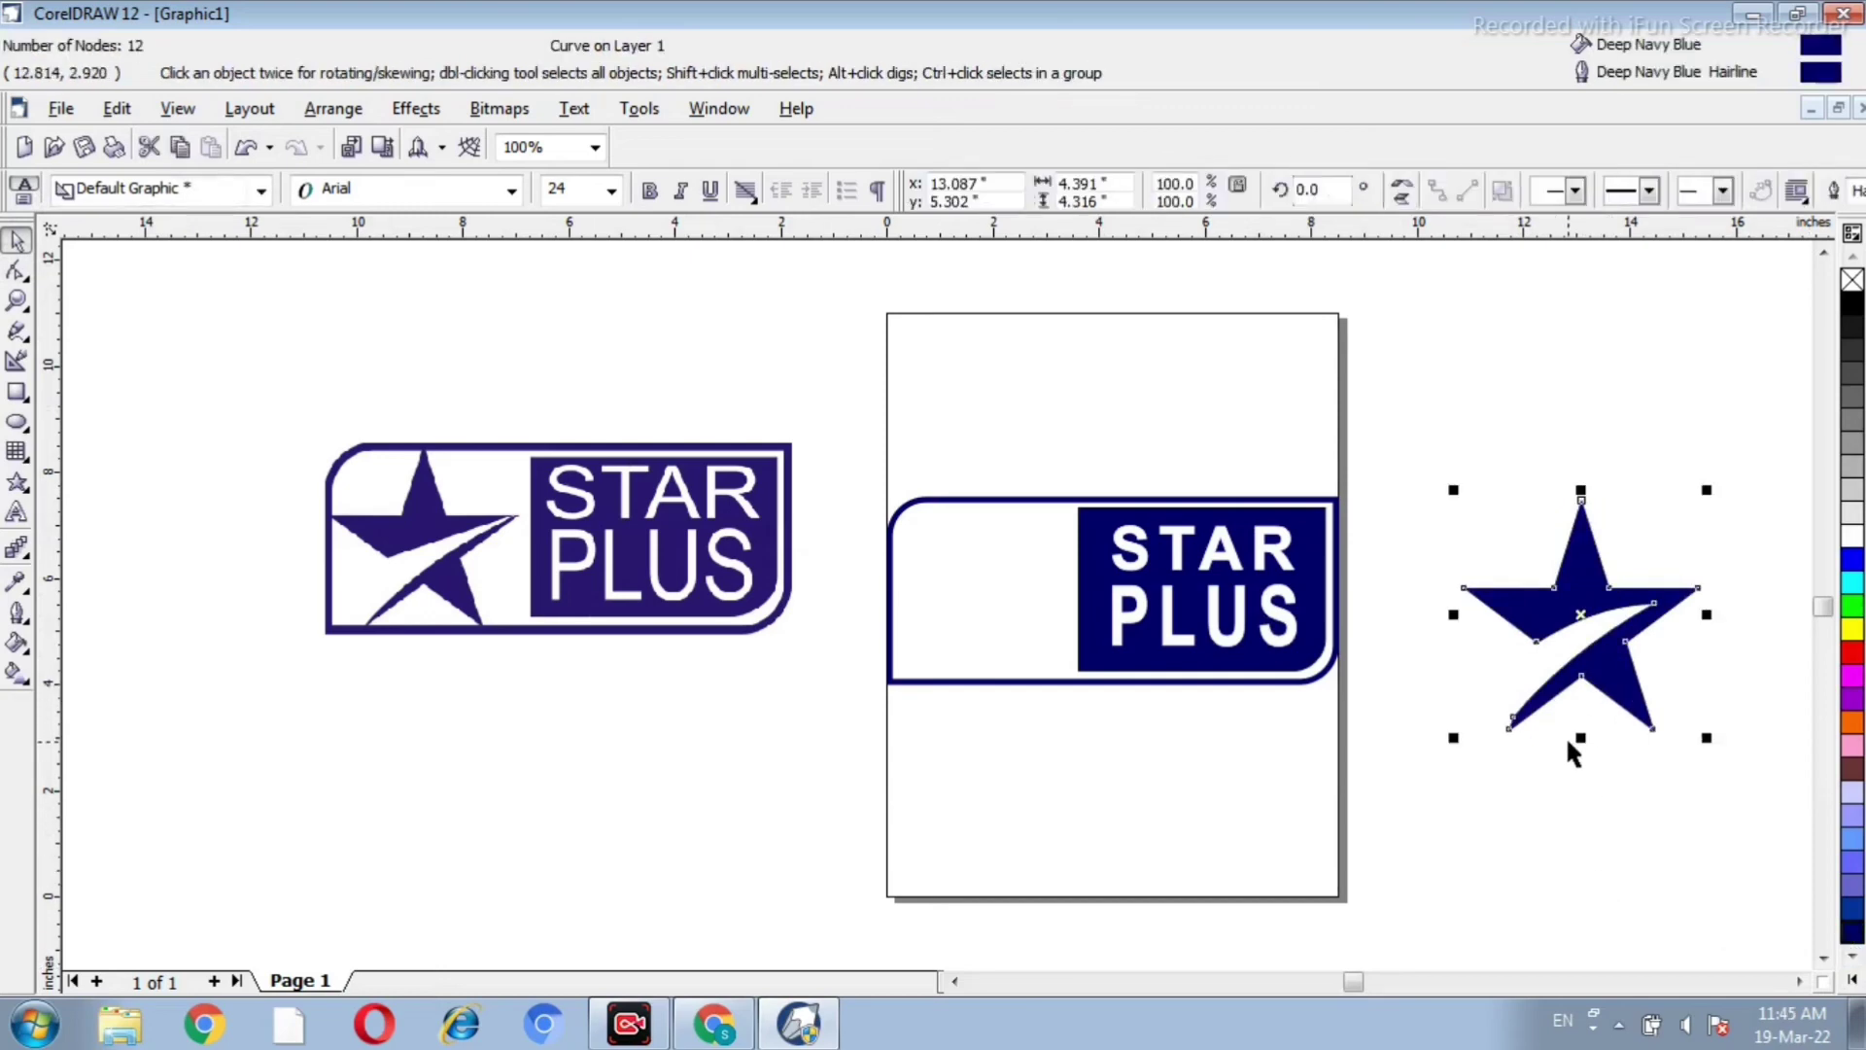
{"action": "left_click_drag", "start_coordinate": [1708, 740], "coordinate": [1668, 721]}
{"action": "left_click", "coordinate": [1618, 784]}
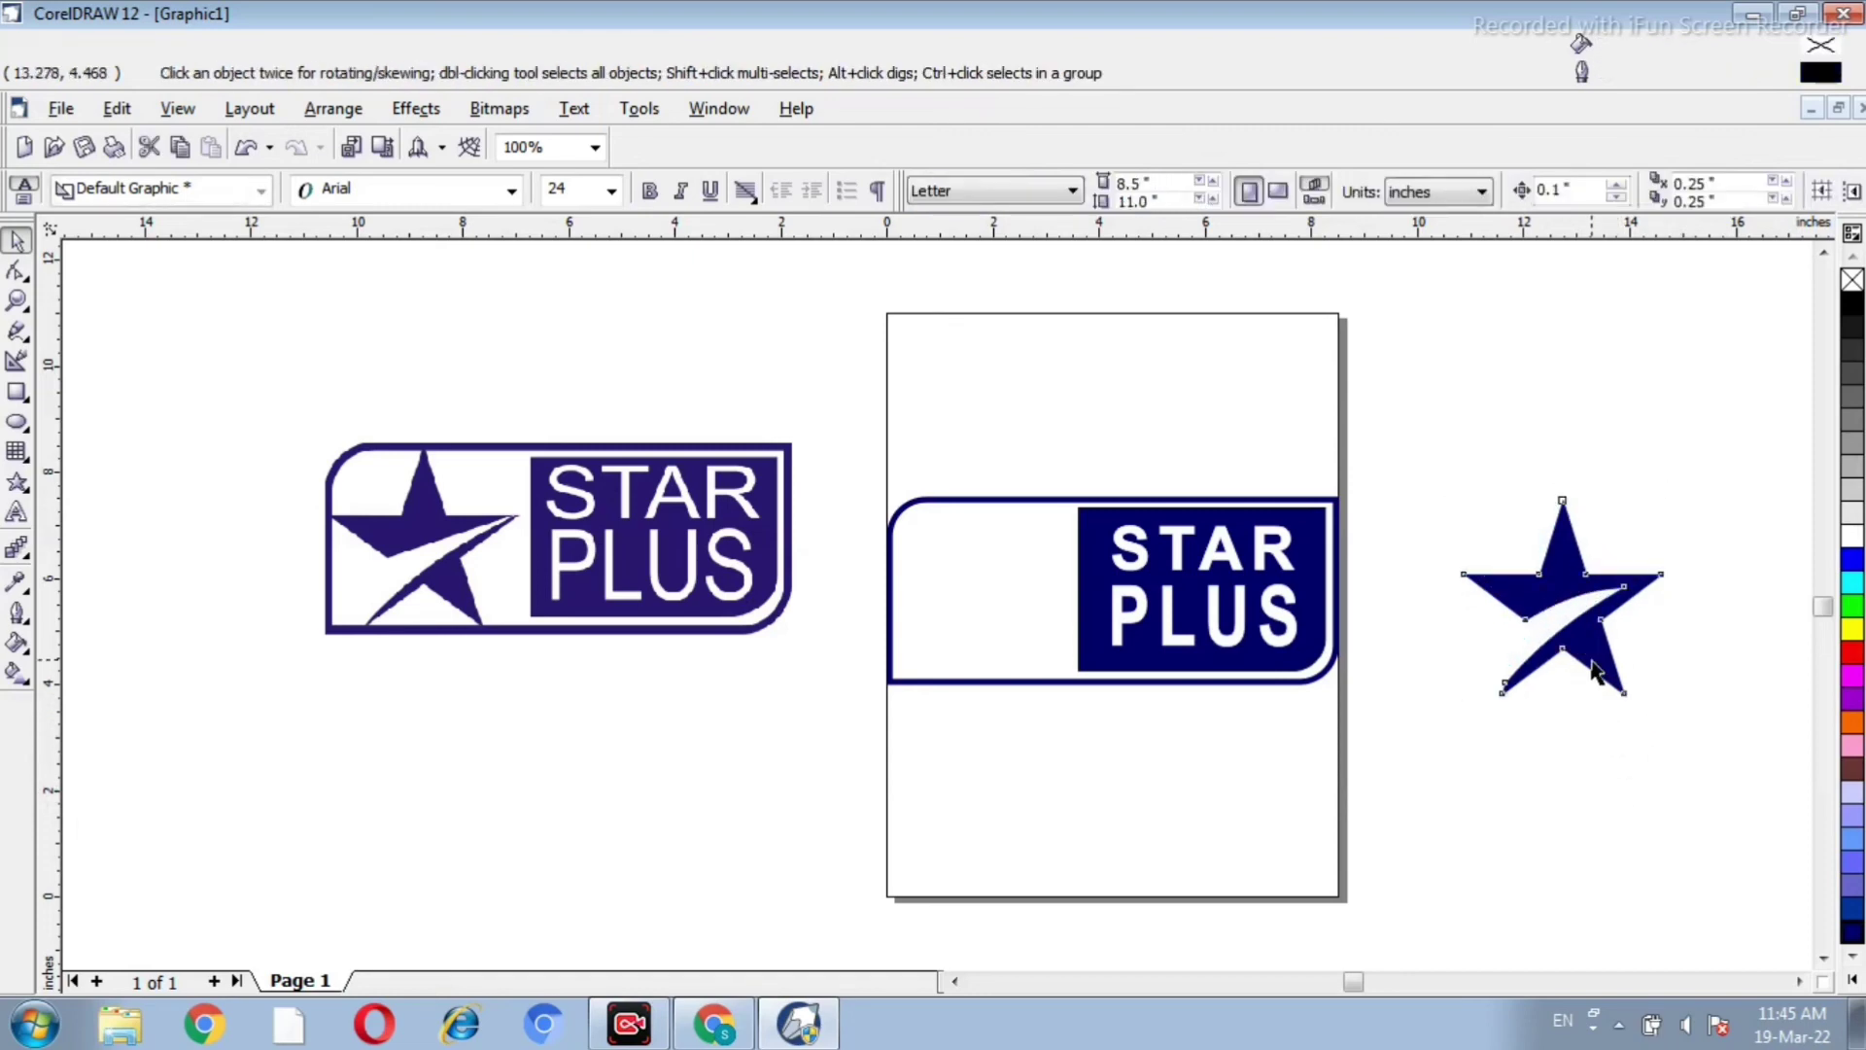
Step: Place the star in the empty area of the frame beside the filled block, scaled down to about 3.17 inches wide
{"action": "left_click_drag", "start_coordinate": [1591, 668], "coordinate": [1018, 638]}
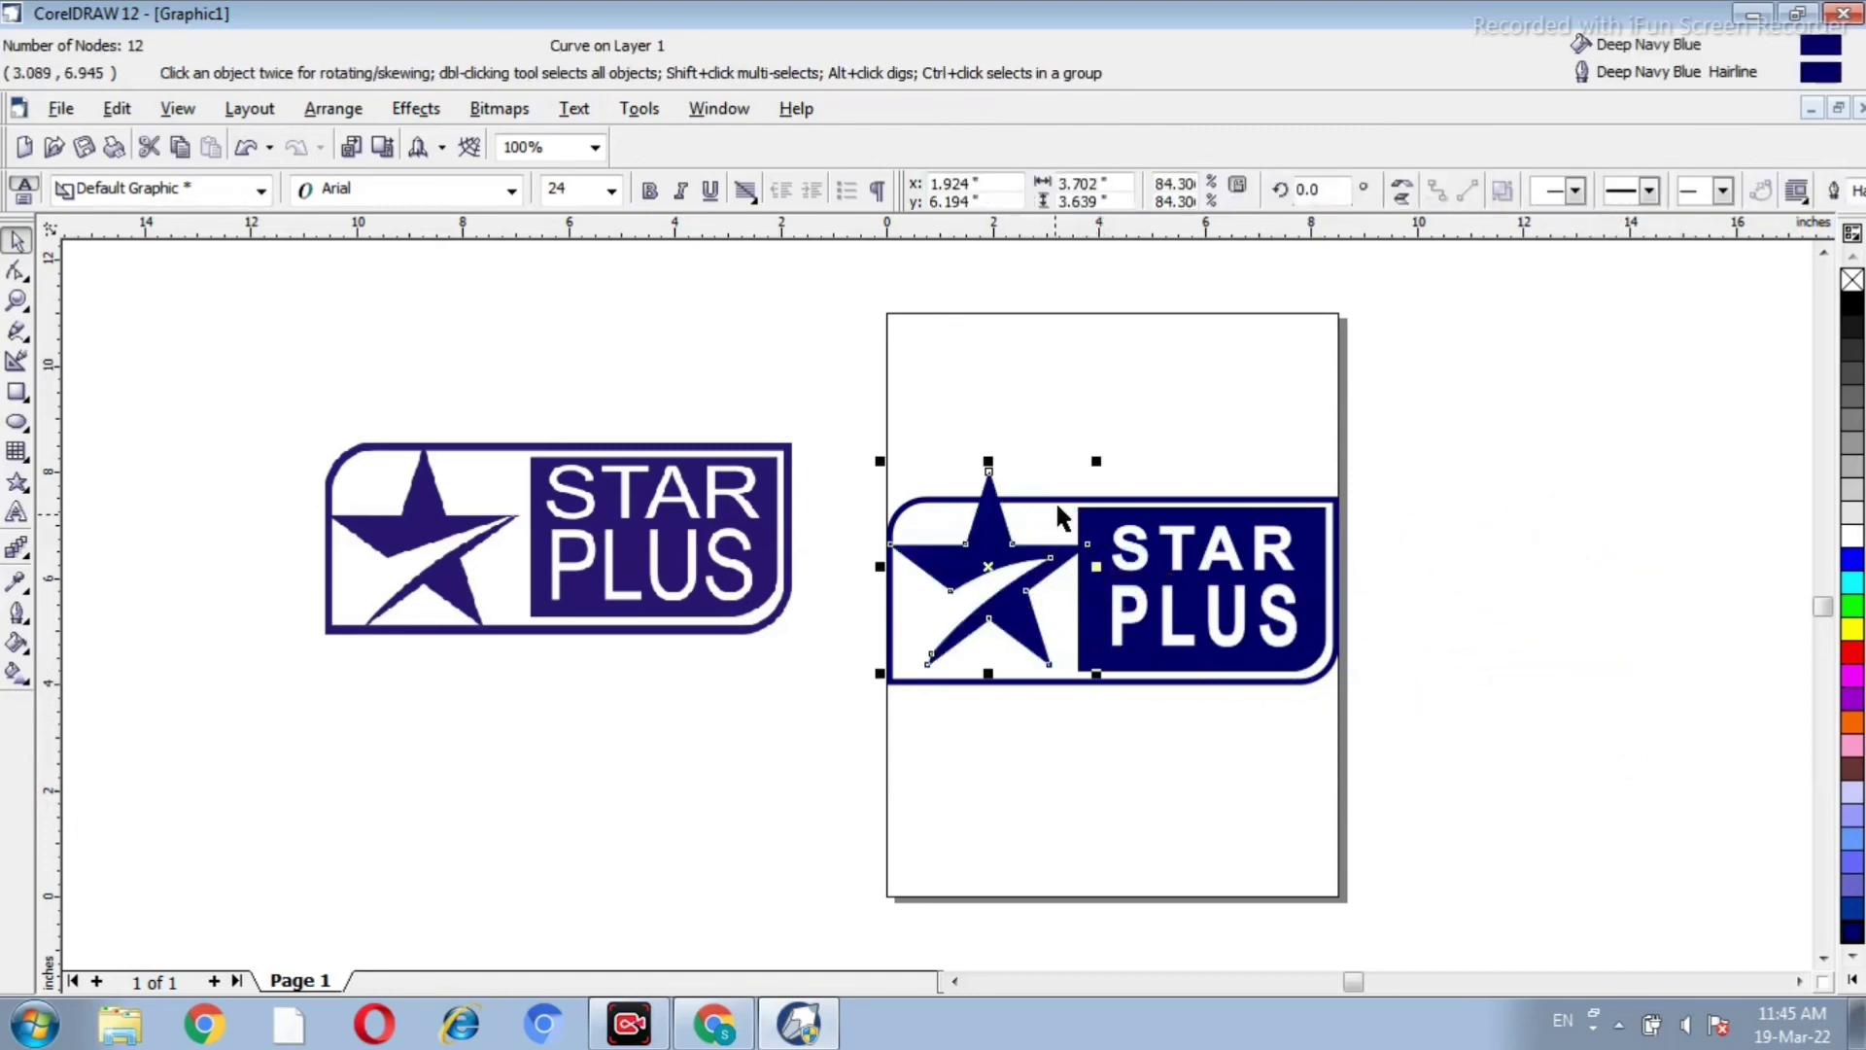
{"action": "left_click_drag", "start_coordinate": [1096, 465], "coordinate": [1071, 490]}
{"action": "left_click", "coordinate": [1086, 467]}
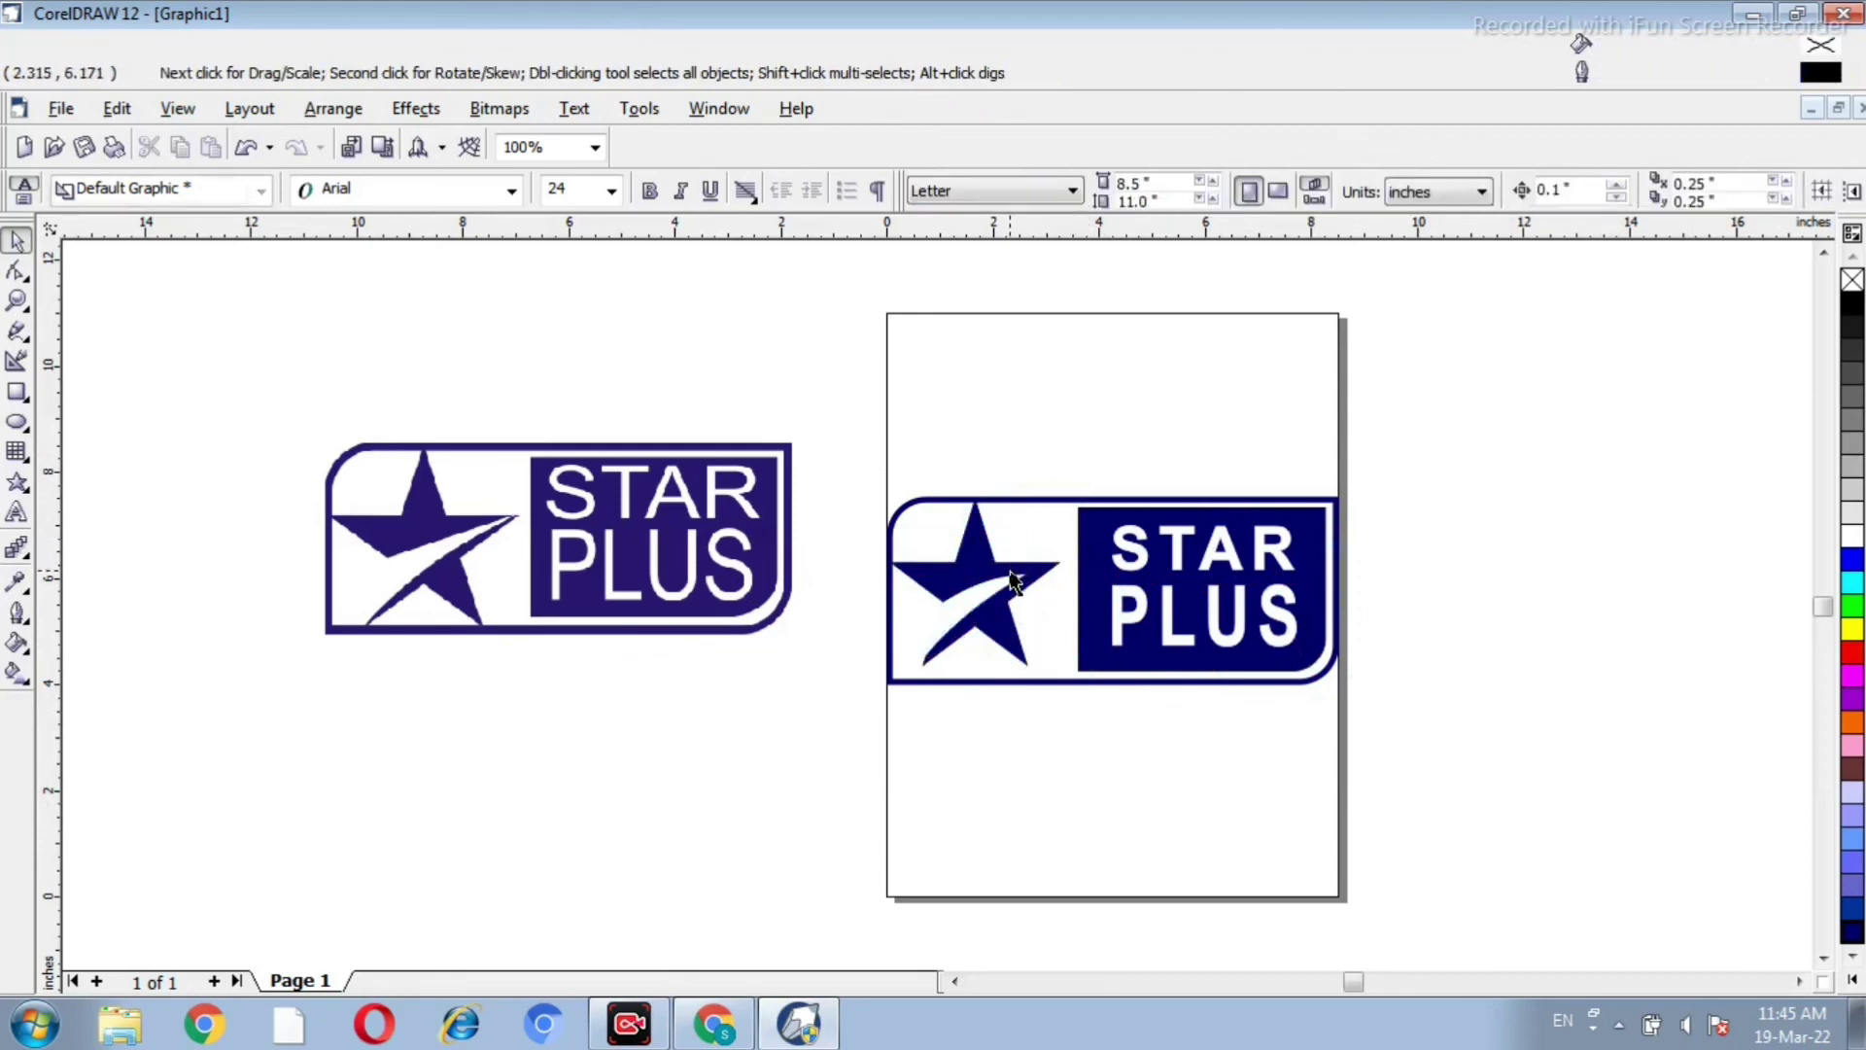
{"action": "left_click_drag", "start_coordinate": [1011, 569], "coordinate": [1028, 572]}
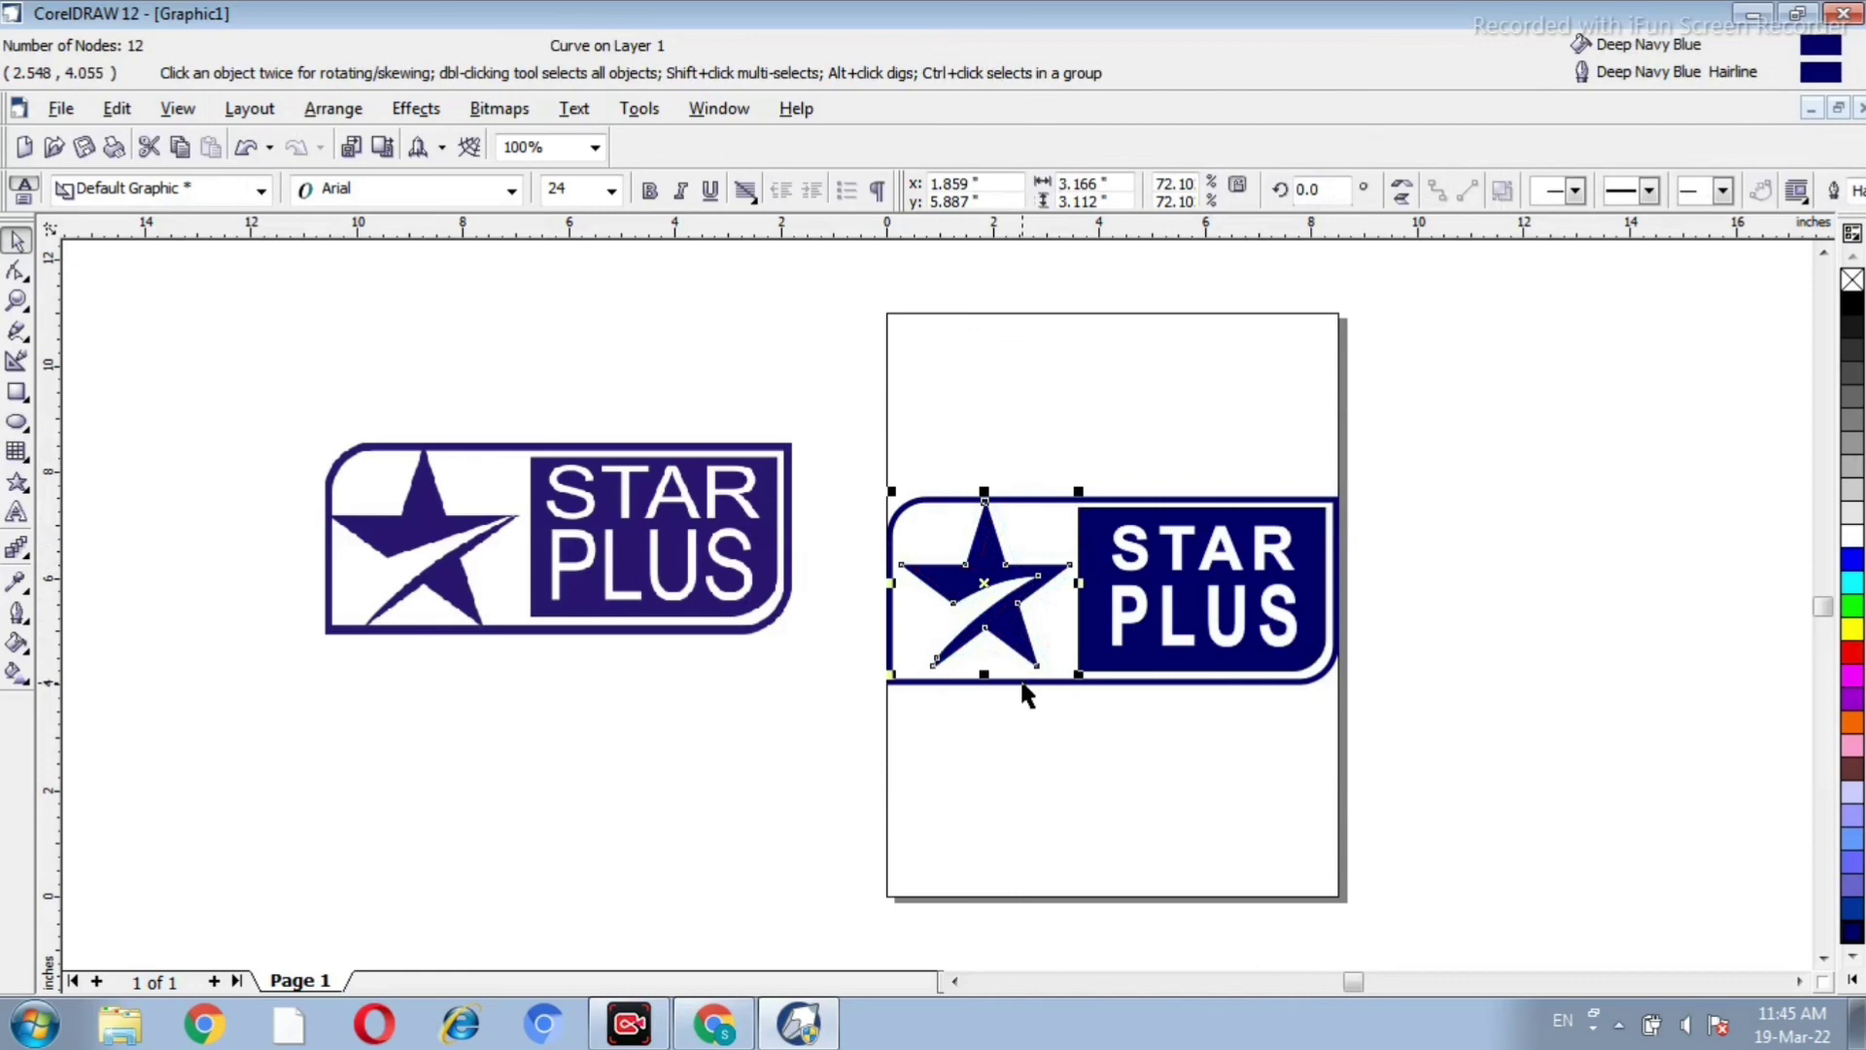
{"action": "left_click", "coordinate": [1046, 732]}
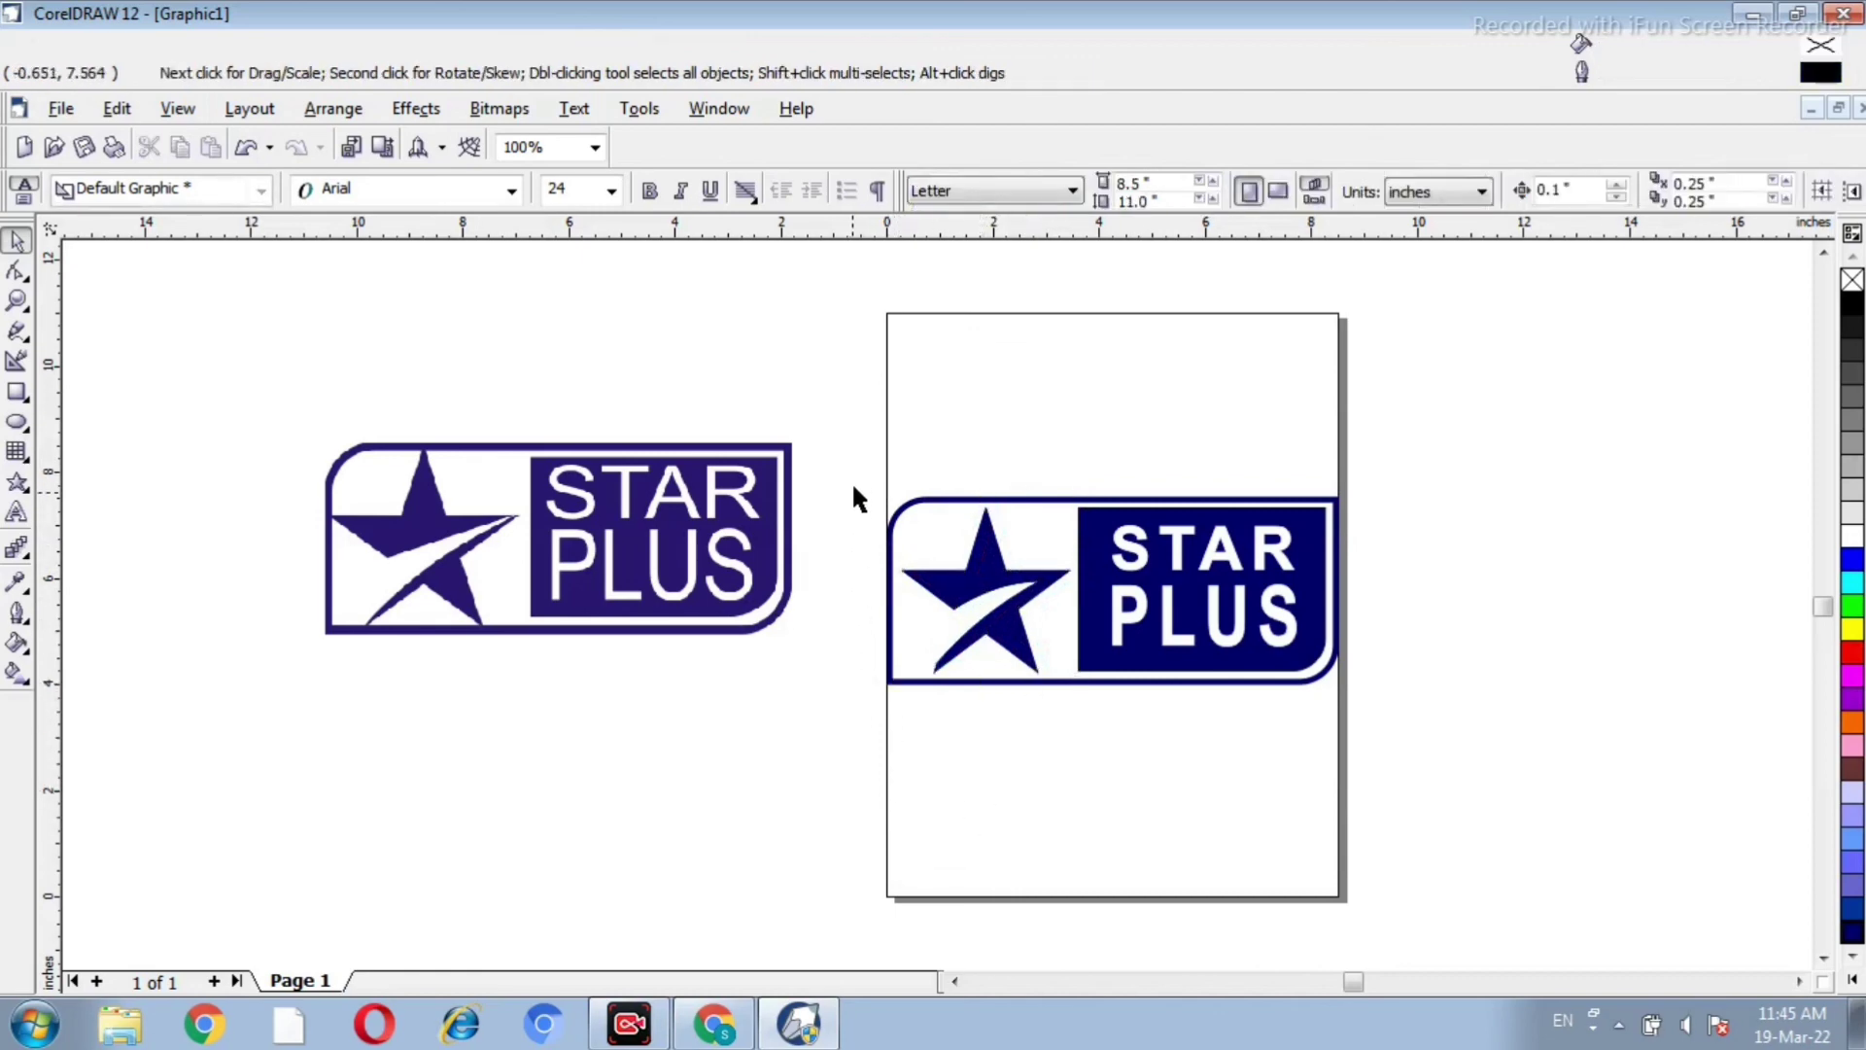
Step: Group the recreated logo's frame, block, lettering and star into one object, and show the drawing in full-screen preview
{"action": "left_click_drag", "start_coordinate": [856, 448], "coordinate": [1427, 726]}
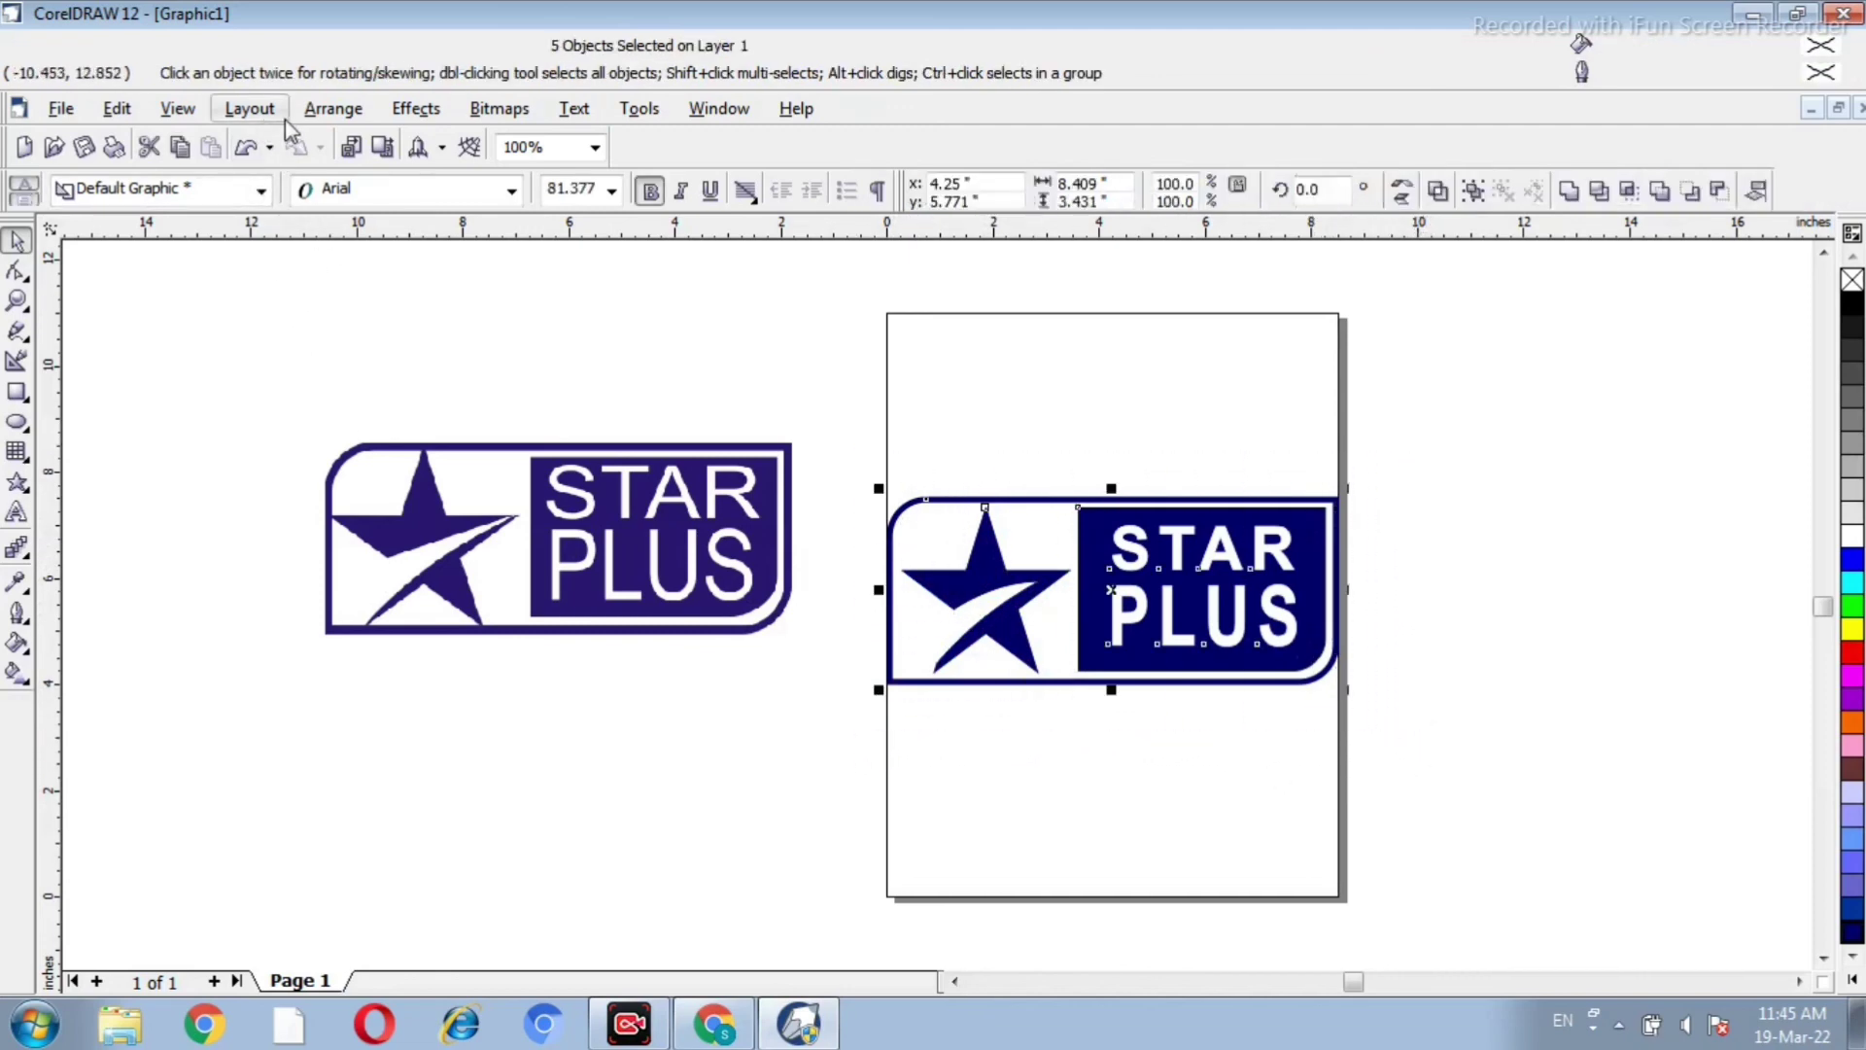
{"action": "left_click", "coordinate": [333, 108]}
{"action": "left_click", "coordinate": [306, 254]}
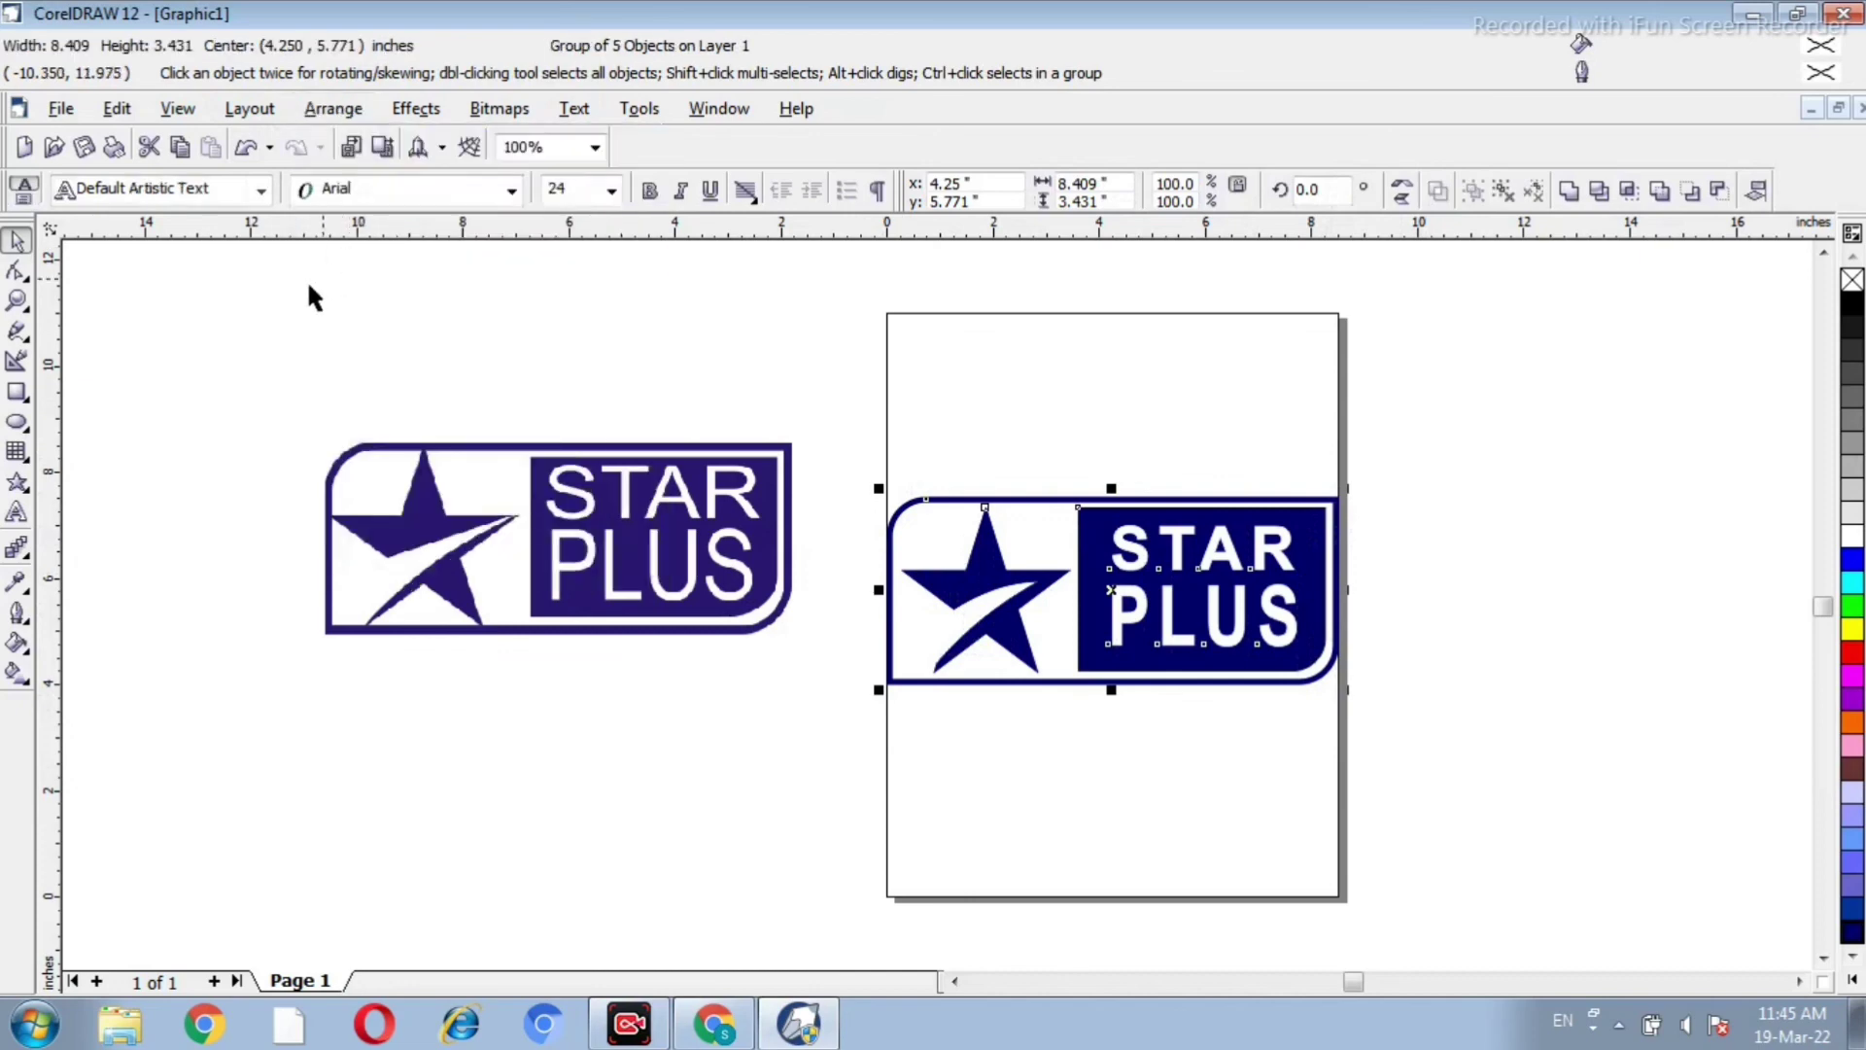
{"action": "left_click", "coordinate": [178, 108]}
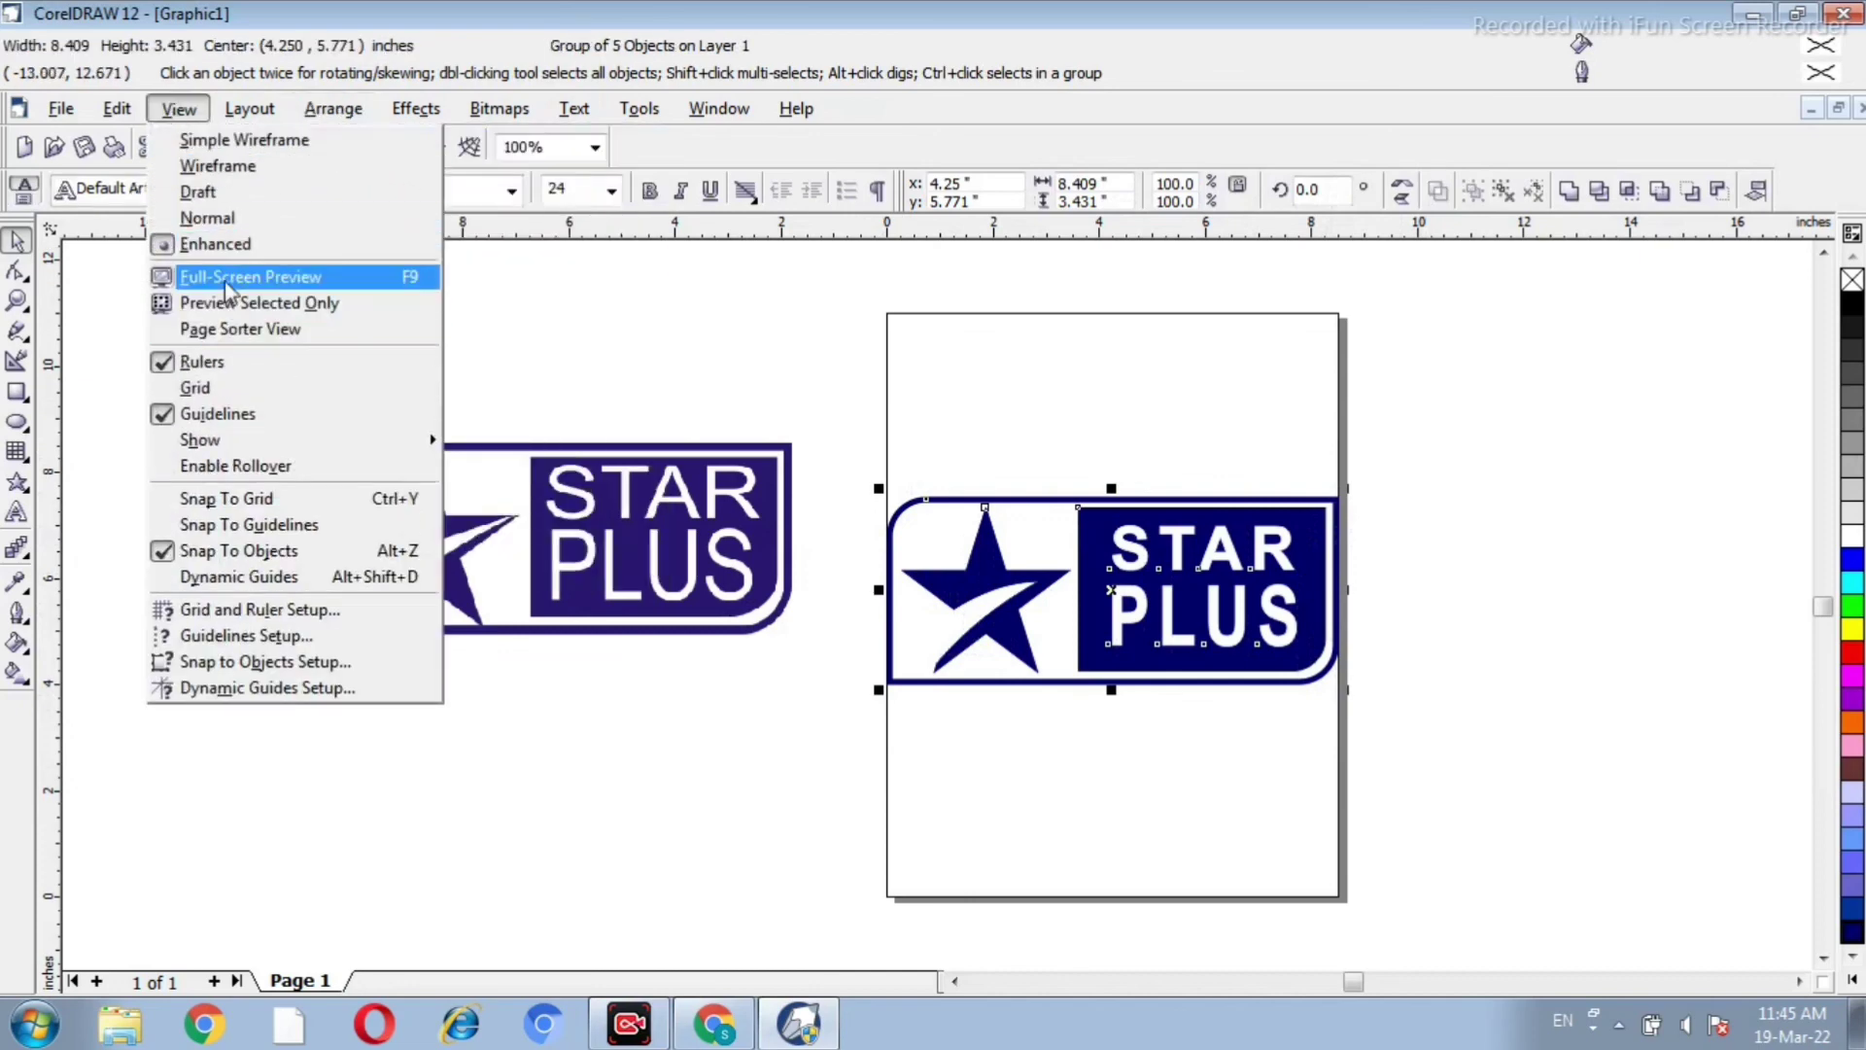
{"action": "left_click", "coordinate": [226, 278]}
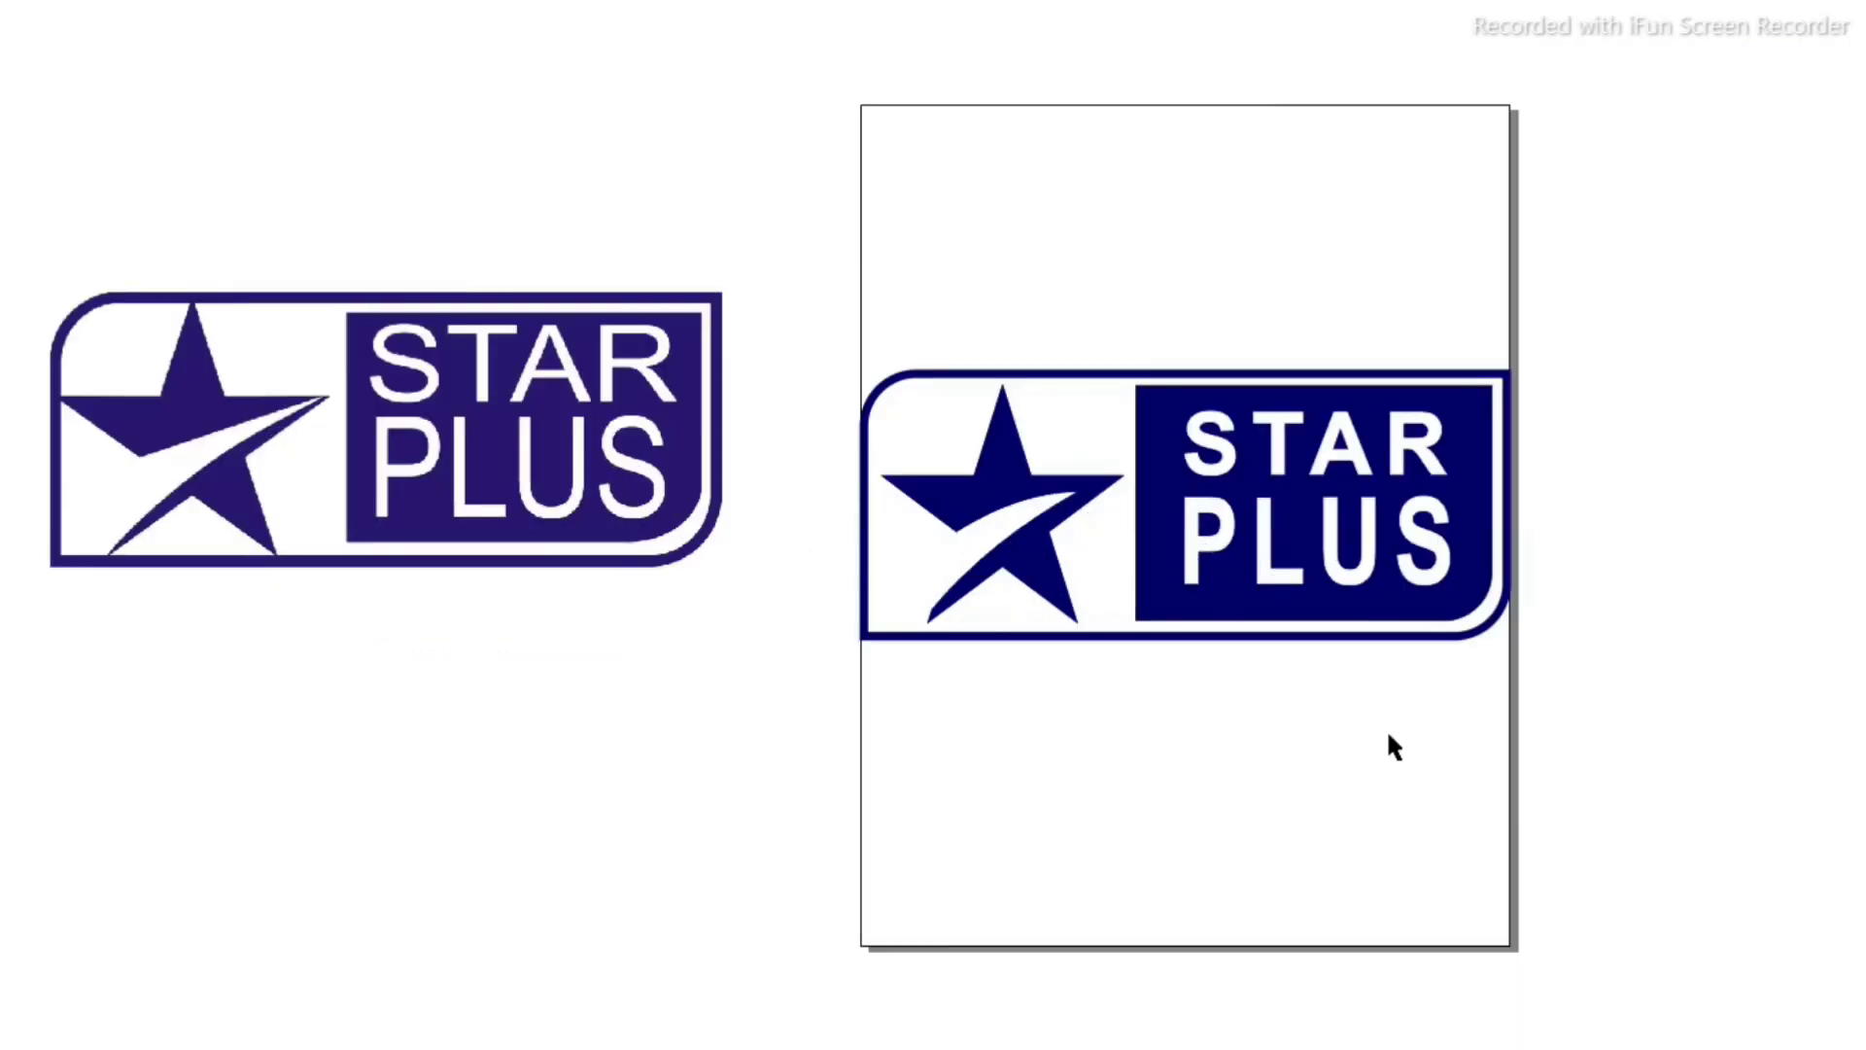